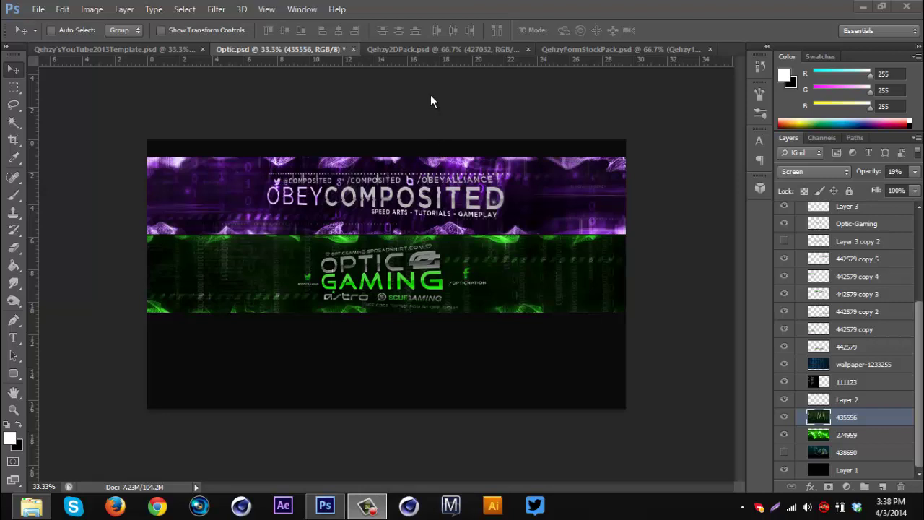
# Look through the Qehzy2DPack and QehzyFormStockPack documents, hiding the displayed Qehzy16 form
pyautogui.click(423, 51)
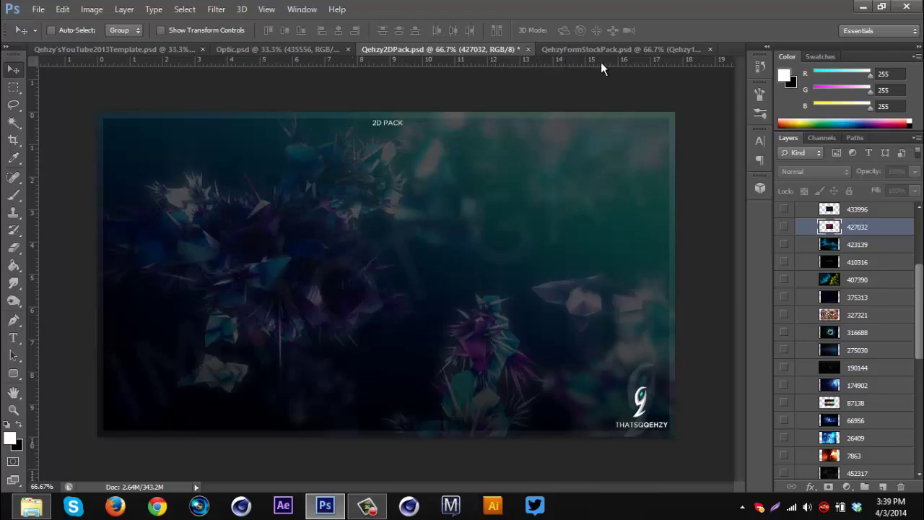
pyautogui.click(583, 49)
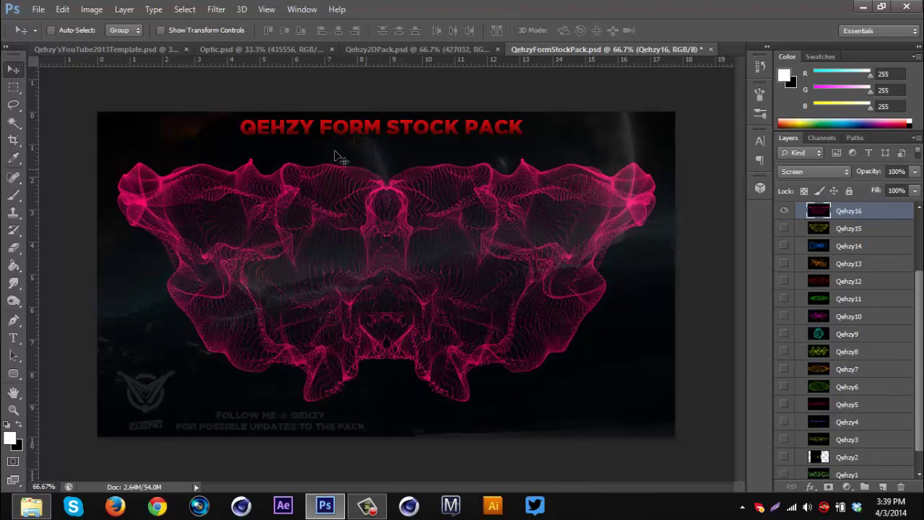
pyautogui.click(784, 210)
pyautogui.scroll(2, 846, 338)
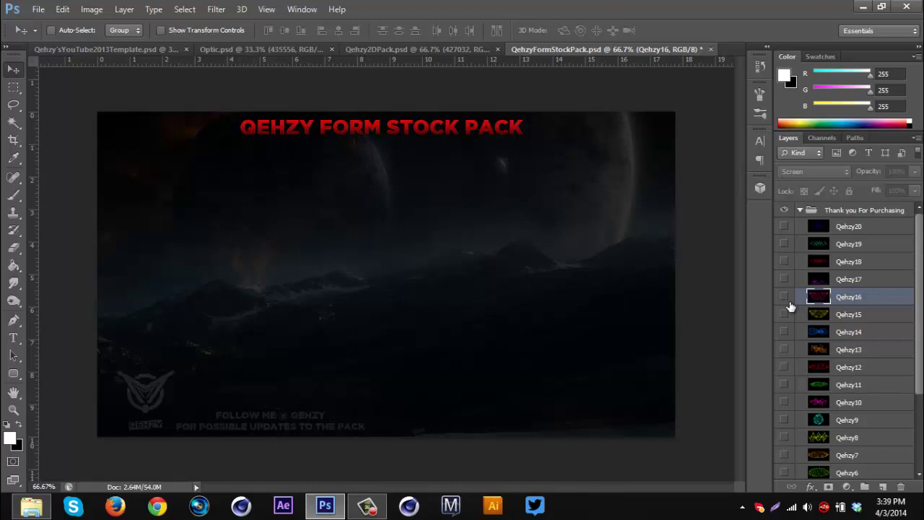
# In the YouTube 2013 template, delete every layer above Layer 1 inside Group 1, from 452317 up to Levels 1
pyautogui.click(128, 51)
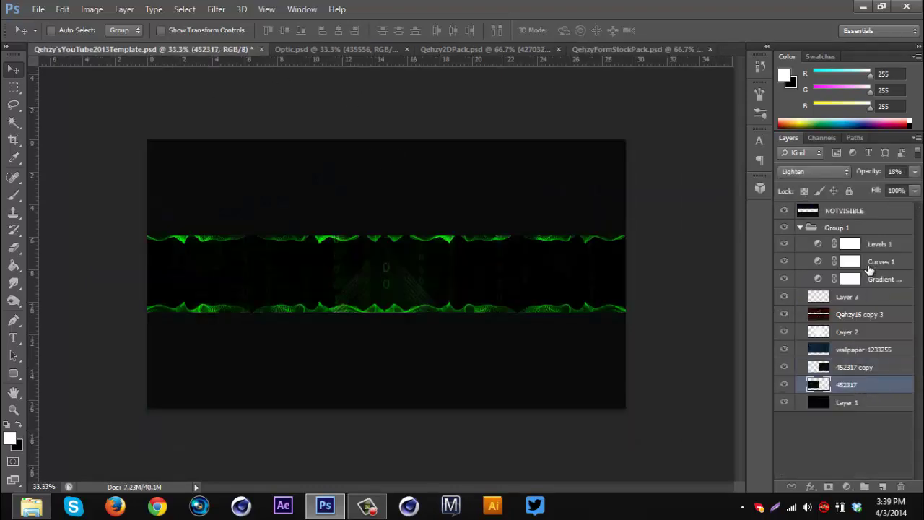
pyautogui.keyDown('shift'); pyautogui.click(887, 249); pyautogui.keyUp('shift')
pyautogui.press('Delete')
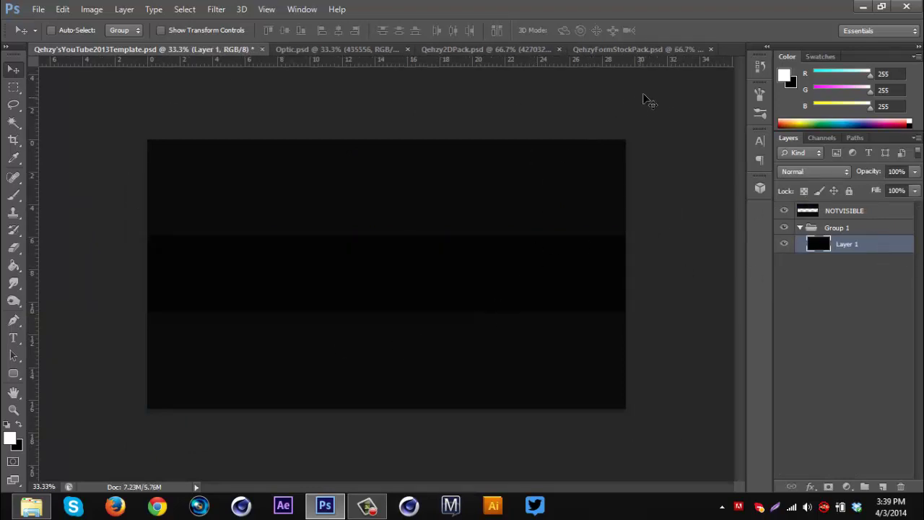
# Preview the Qehzy16, Qehzy15, Qehzy14 and Qehzy10 forms one at a time in the form stock pack
pyautogui.click(599, 51)
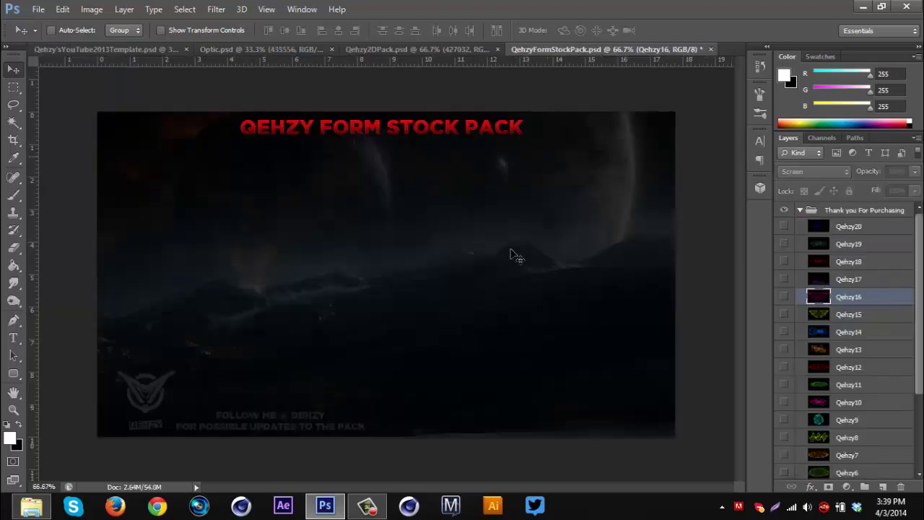
pyautogui.click(785, 298)
pyautogui.click(786, 298)
pyautogui.click(785, 315)
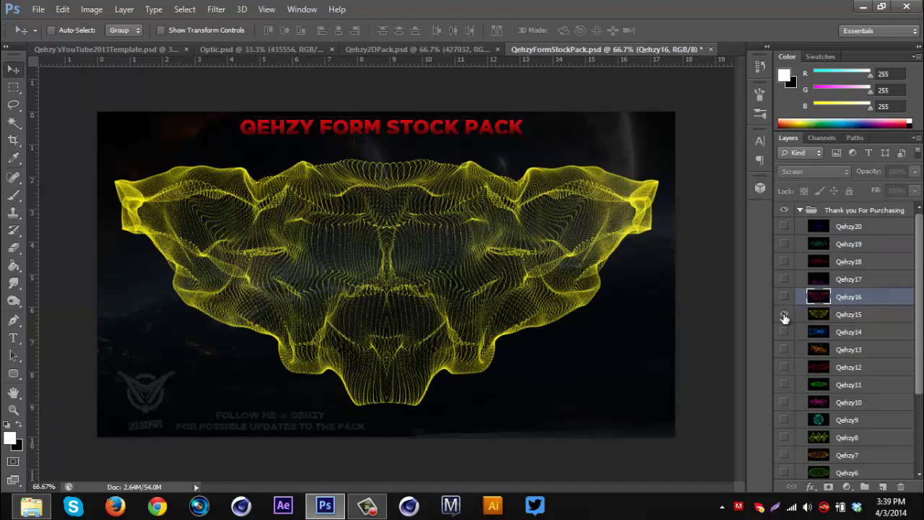
pyautogui.click(785, 316)
pyautogui.click(785, 332)
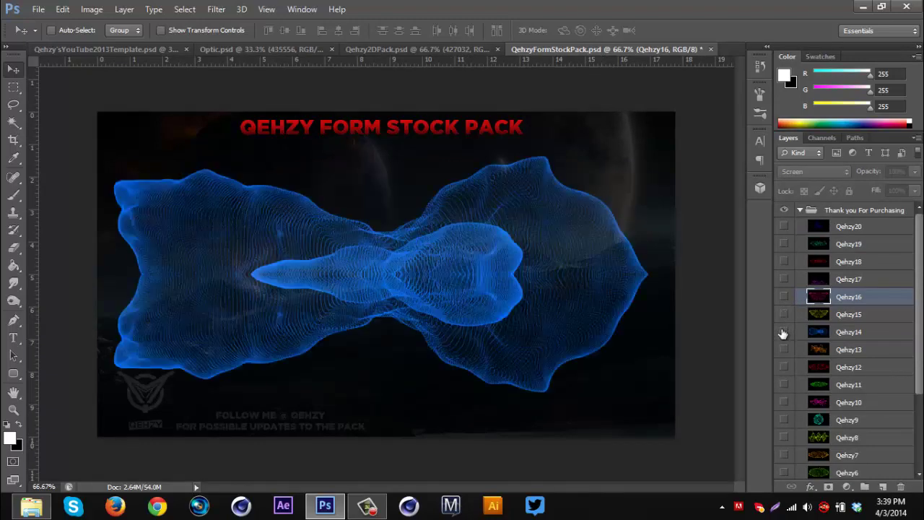
pyautogui.click(784, 333)
pyautogui.click(784, 402)
pyautogui.click(784, 402)
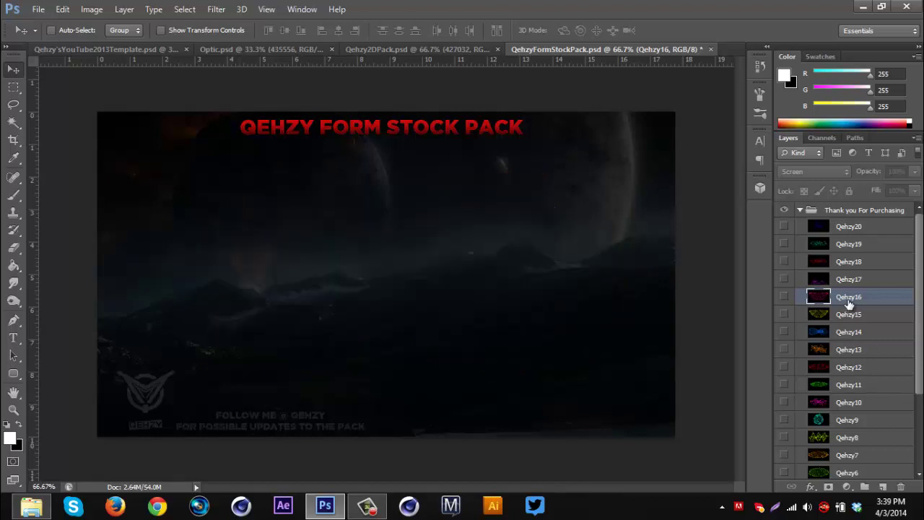
pyautogui.click(783, 297)
pyautogui.click(783, 297)
# Bring the Qehzy16 form from the stock pack into the YouTube template, along the lower edge of the banner area
pyautogui.click(75, 49)
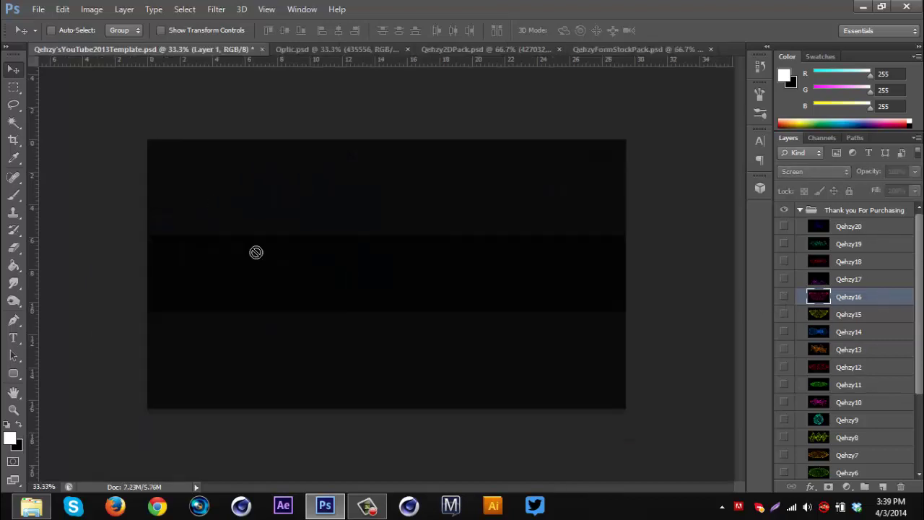
pyautogui.click(621, 49)
pyautogui.moveTo(101, 49); pyautogui.dragTo(591, 337)
# Duplicate the Qehzy16 form, with the copy continuing the lower border to the banner's right end, and flip the copy horizontally
pyautogui.hotkey('ctrl', 'j')
pyautogui.hotkey('ctrl', 't')
pyautogui.rightClick(539, 328)
pyautogui.click(578, 299)
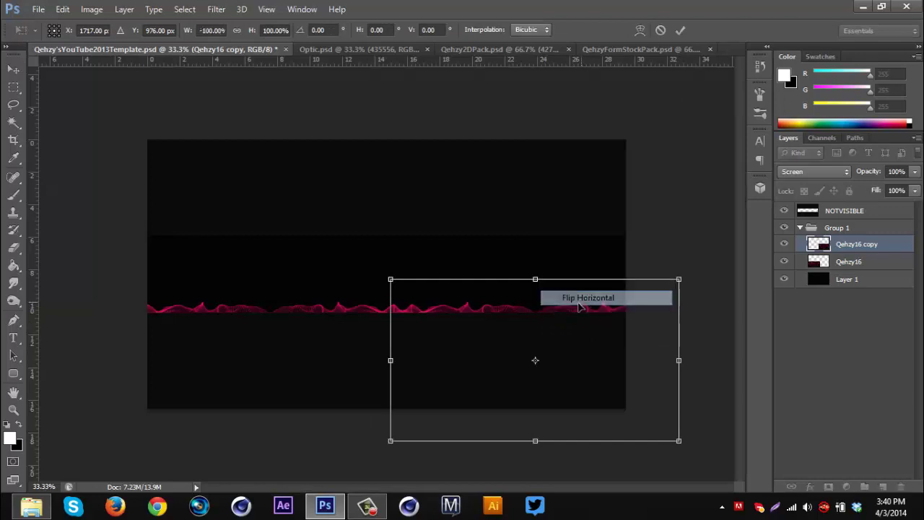
pyautogui.rightClick(562, 342)
pyautogui.click(588, 325)
pyautogui.press('Return')
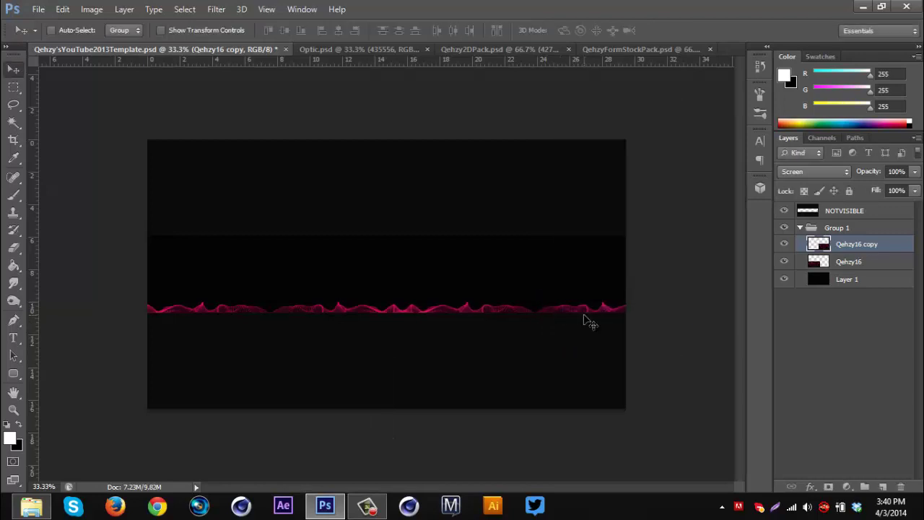
pyautogui.rightClick(877, 247)
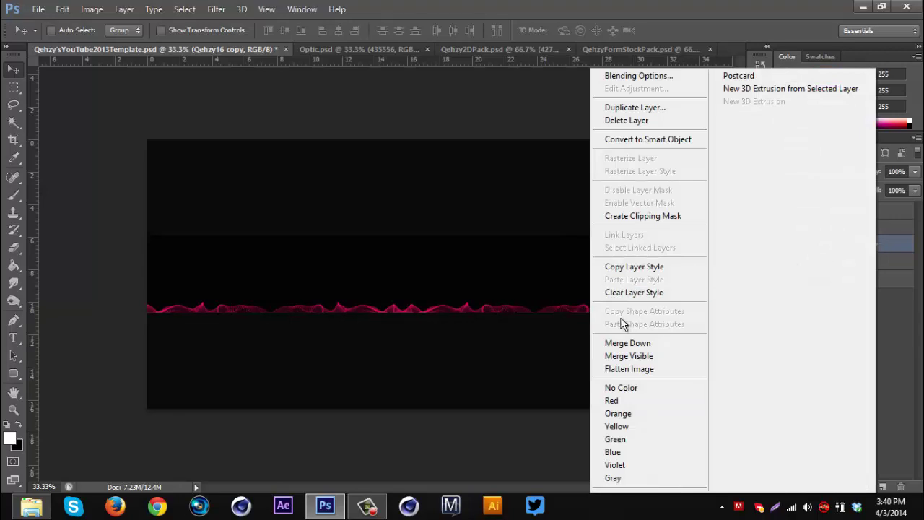
pyautogui.click(614, 353)
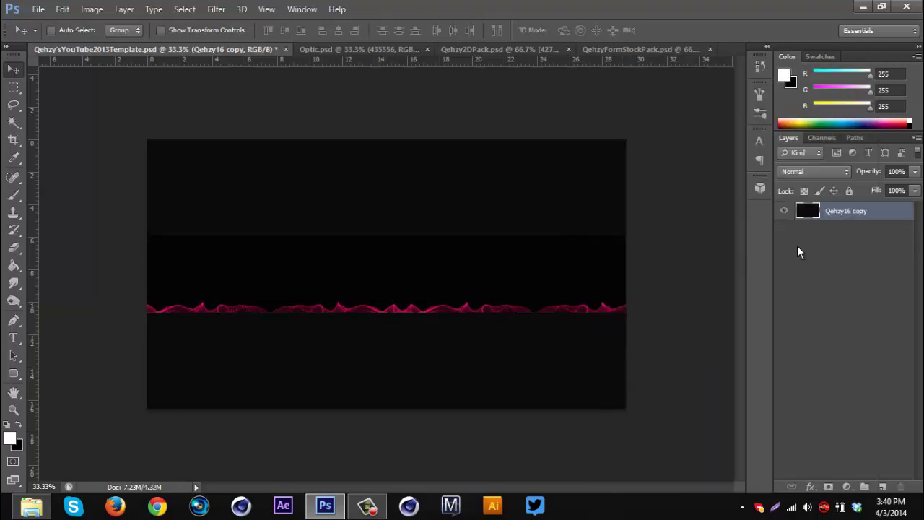
pyautogui.hotkey('ctrl', 'z')
# Merge the Qehzy16 copy down into the original Qehzy16 layer
pyautogui.rightClick(853, 244)
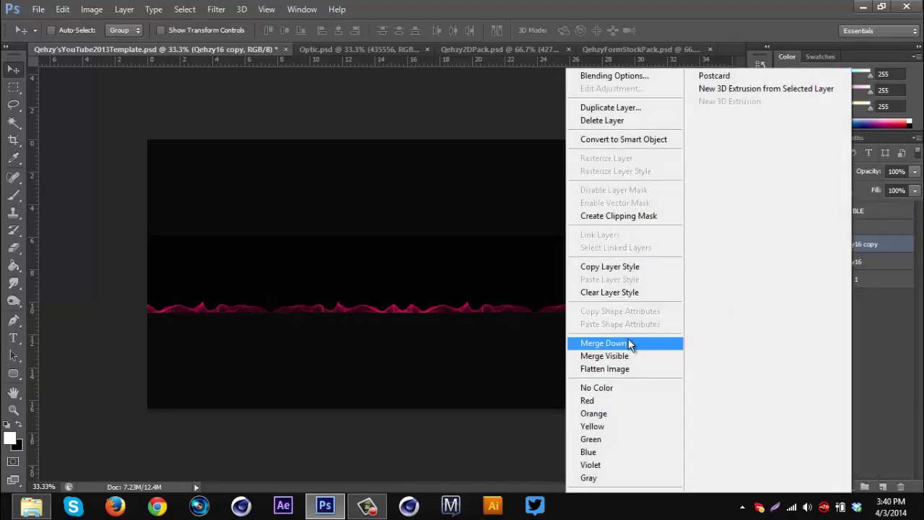
pyautogui.click(585, 344)
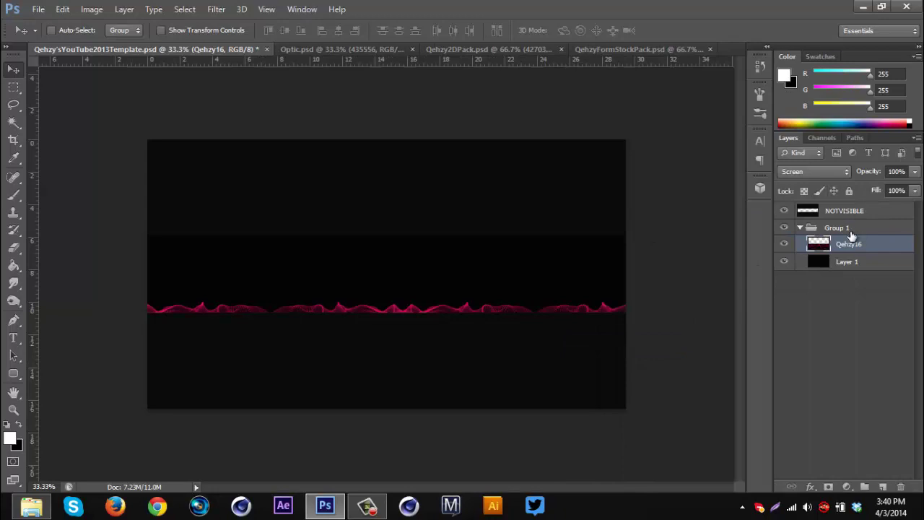
# Duplicate the merged lower border, flip the copy vertically and move it up to the banner's upper edge
pyautogui.hotkey('ctrl', 'j')
pyautogui.hotkey('ctrl', 't')
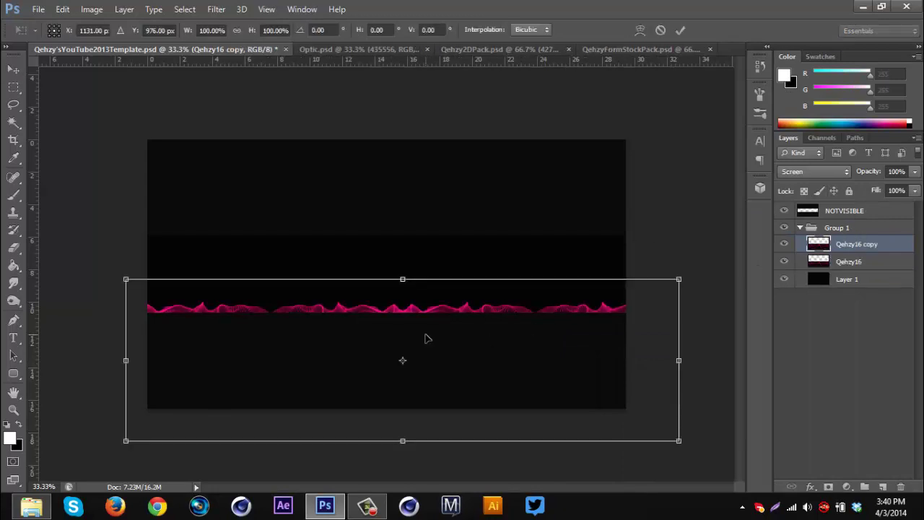
pyautogui.rightClick(425, 335)
pyautogui.click(469, 325)
pyautogui.moveTo(467, 403); pyautogui.dragTo(466, 229)
pyautogui.press('Return')
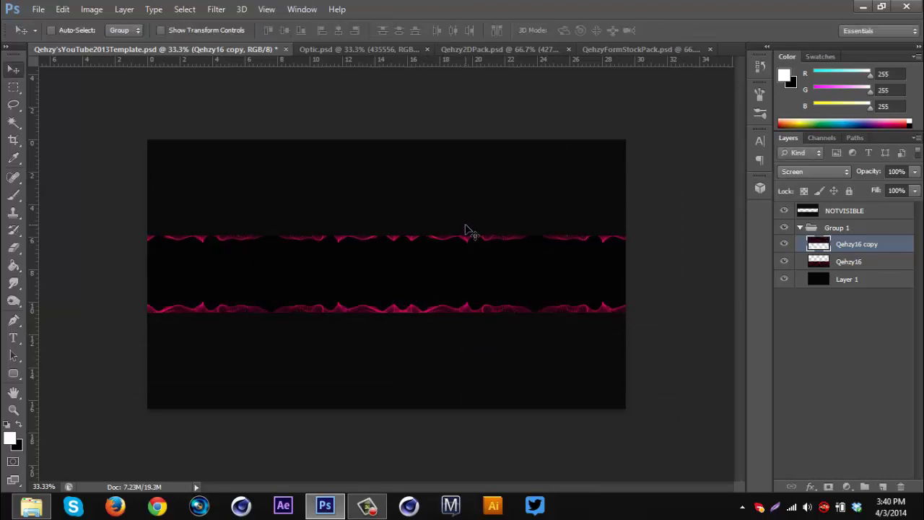
# Merge the upper border copy down so both wave borders share the Qehzy16 layer
pyautogui.click(871, 262)
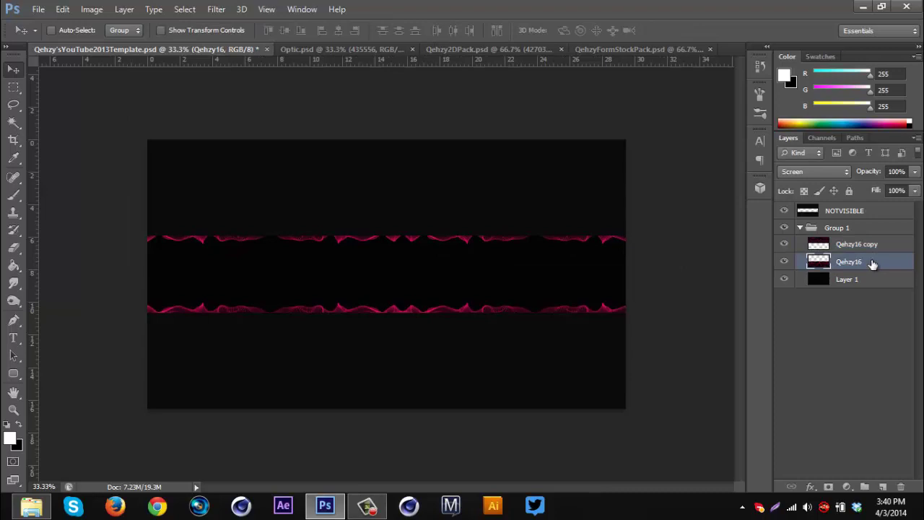
pyautogui.rightClick(871, 249)
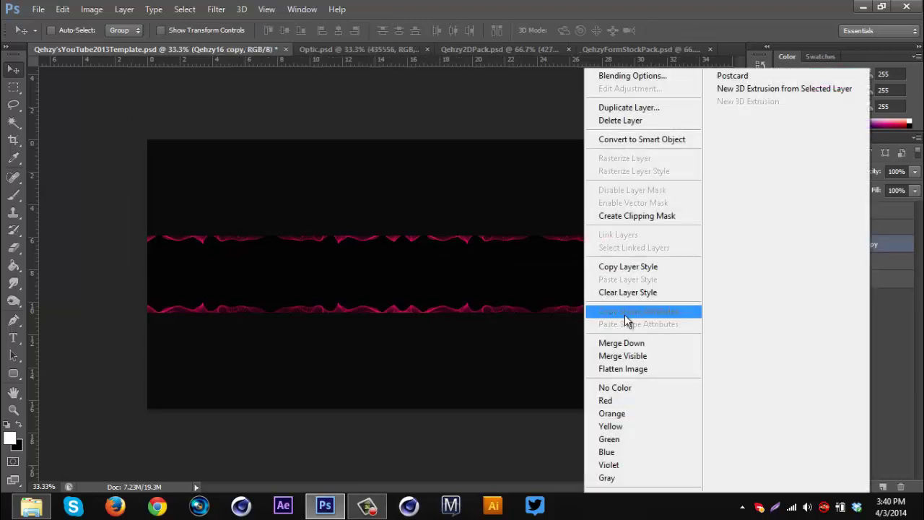
pyautogui.click(623, 343)
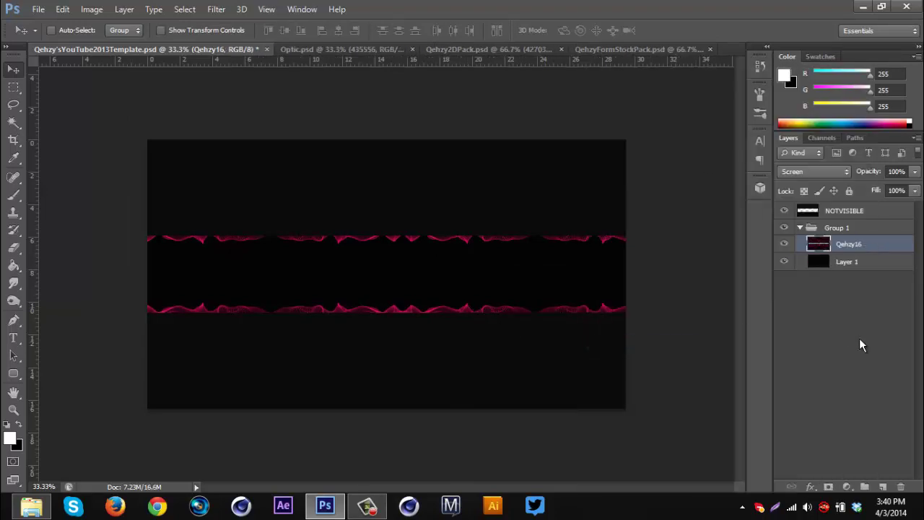
# Add a Gradient Map adjustment layer above the borders and set its blend mode to Hue
pyautogui.click(846, 486)
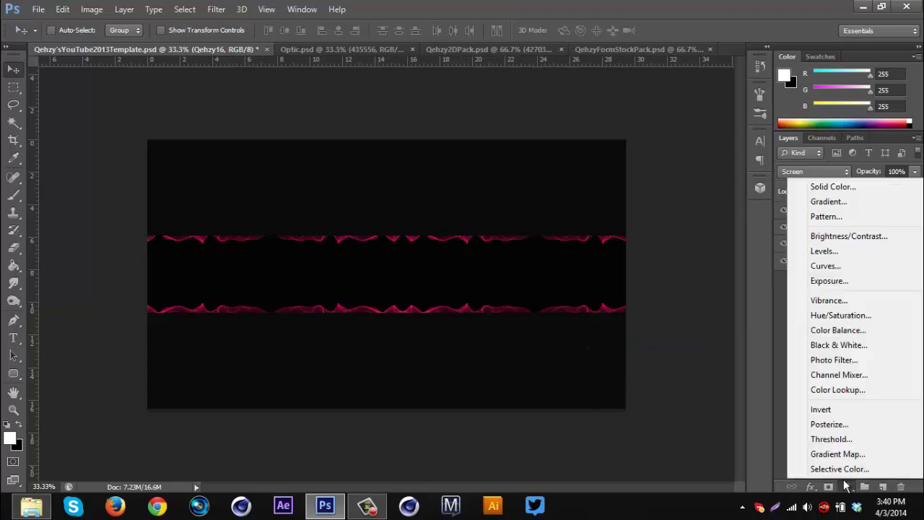
pyautogui.click(843, 454)
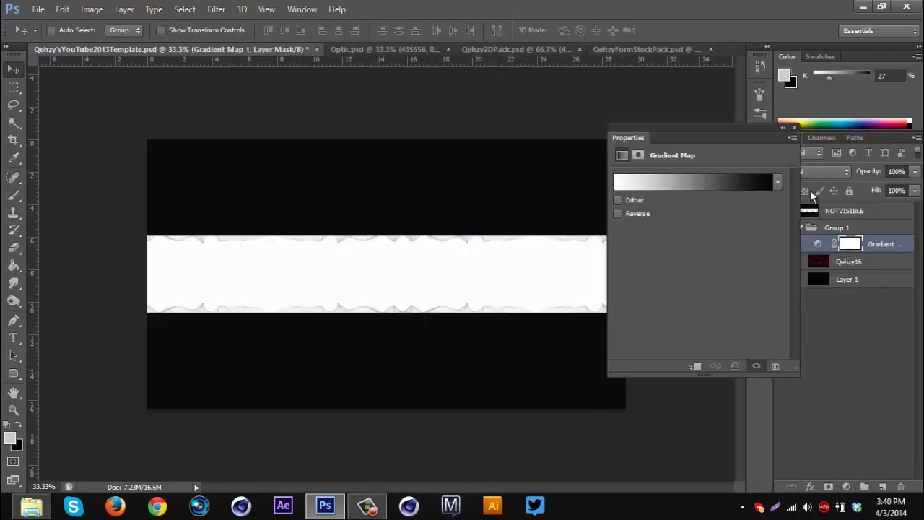
pyautogui.click(823, 172)
pyautogui.click(805, 304)
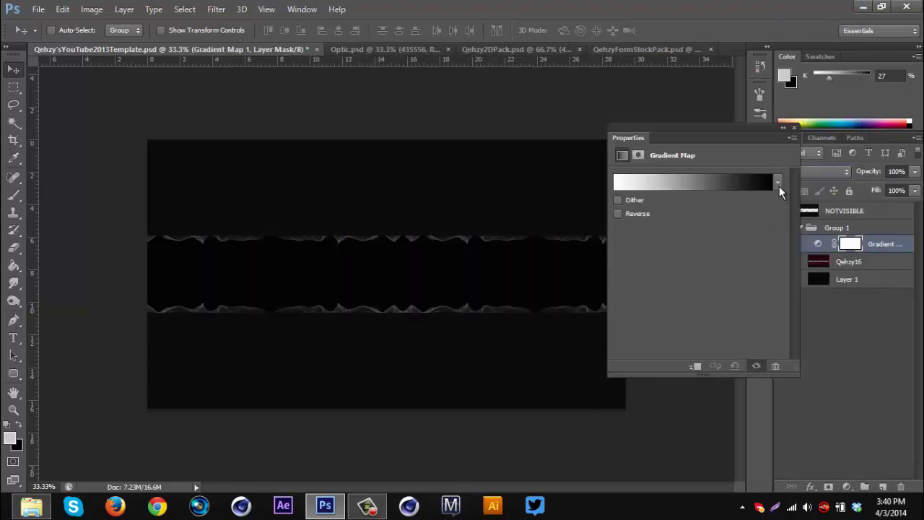
# Change the gradient map's black end stop to bright green (#10f81a)
pyautogui.click(778, 183)
pyautogui.click(778, 185)
pyautogui.click(764, 184)
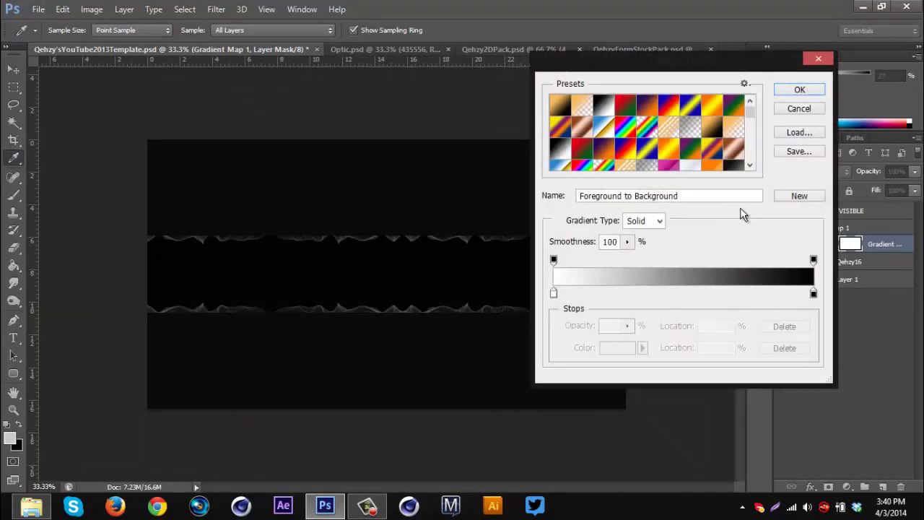
pyautogui.click(814, 296)
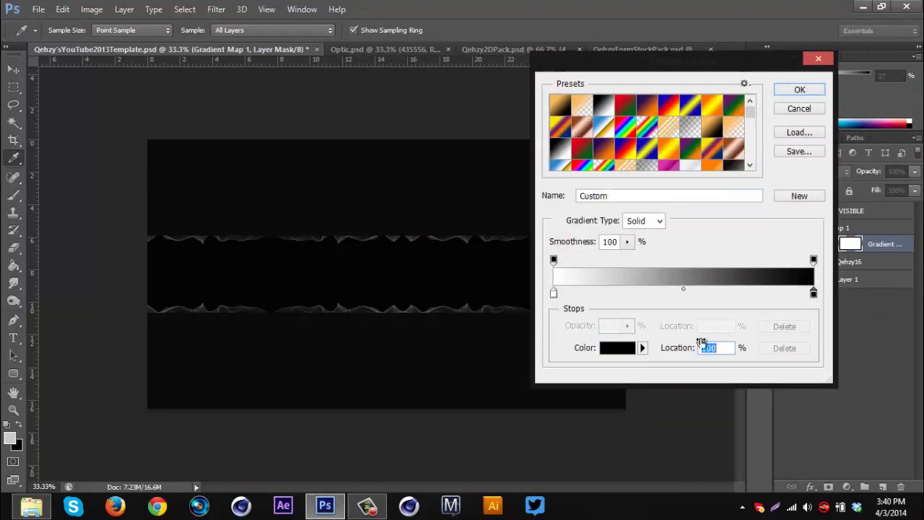
pyautogui.click(625, 348)
pyautogui.click(781, 255)
pyautogui.click(752, 146)
pyautogui.click(896, 134)
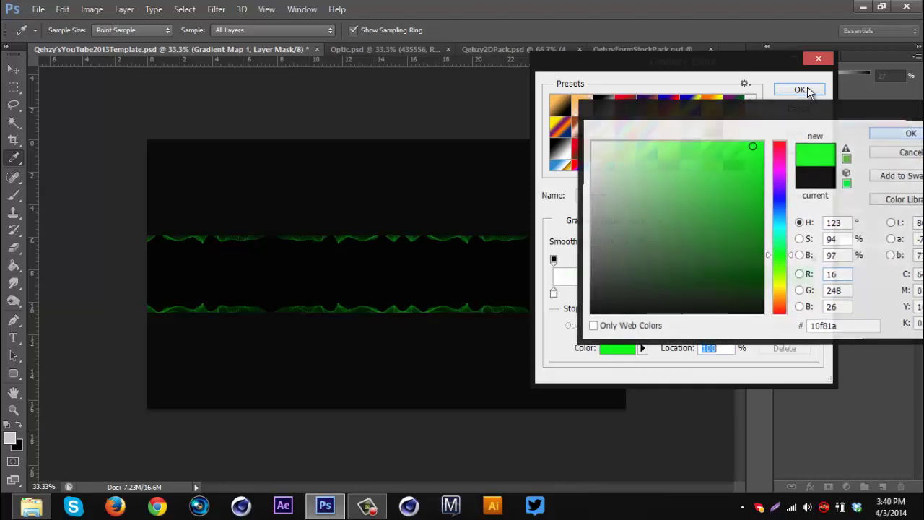
pyautogui.click(801, 90)
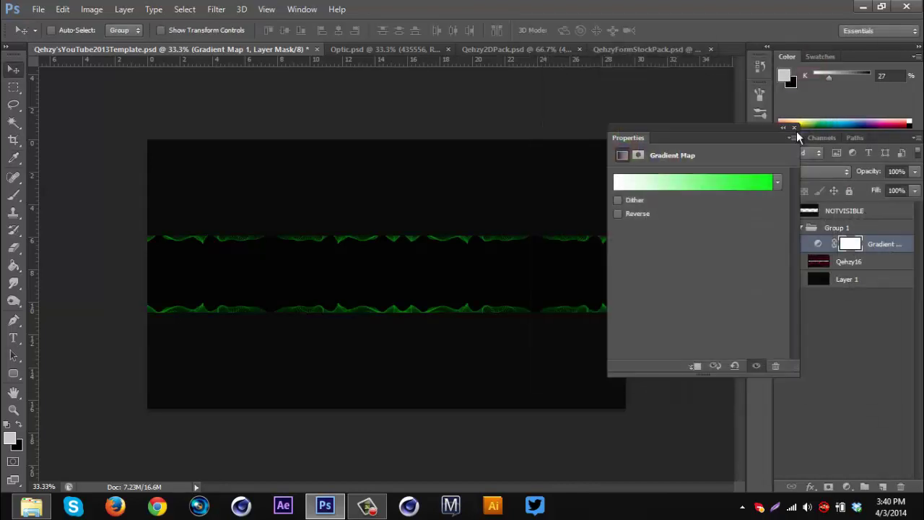
pyautogui.click(795, 128)
# Add a Curves adjustment layer and shape its RGB curve into a gentle S for more contrast
pyautogui.click(846, 487)
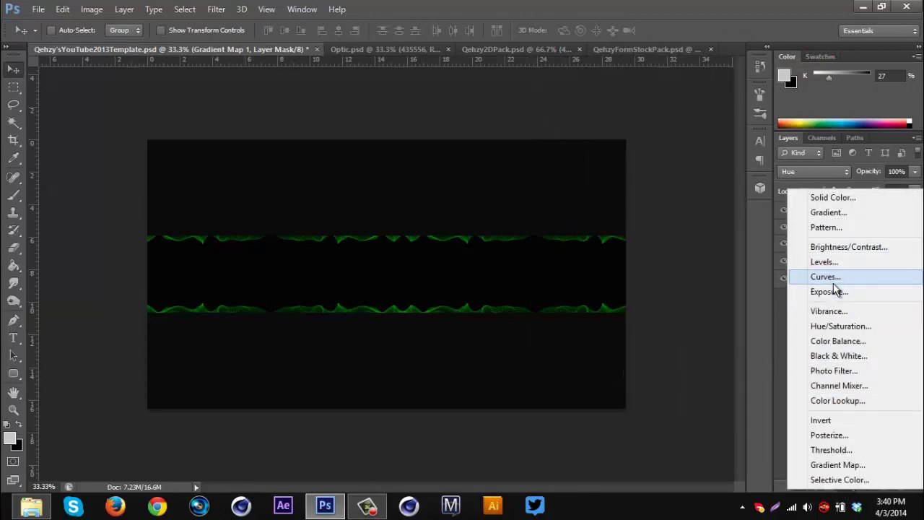
pyautogui.click(832, 275)
pyautogui.moveTo(677, 308); pyautogui.dragTo(679, 313)
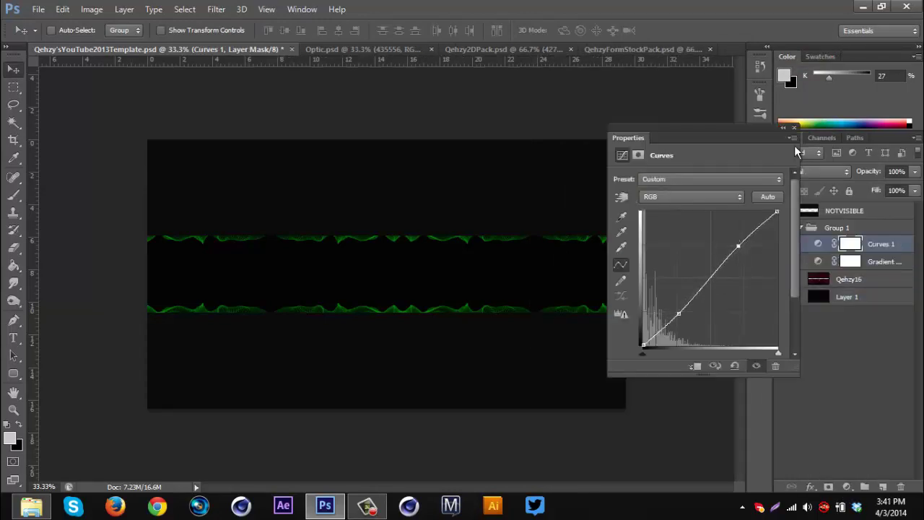
pyautogui.click(794, 128)
# Add a Levels adjustment layer and set its black input level to 6
pyautogui.click(847, 487)
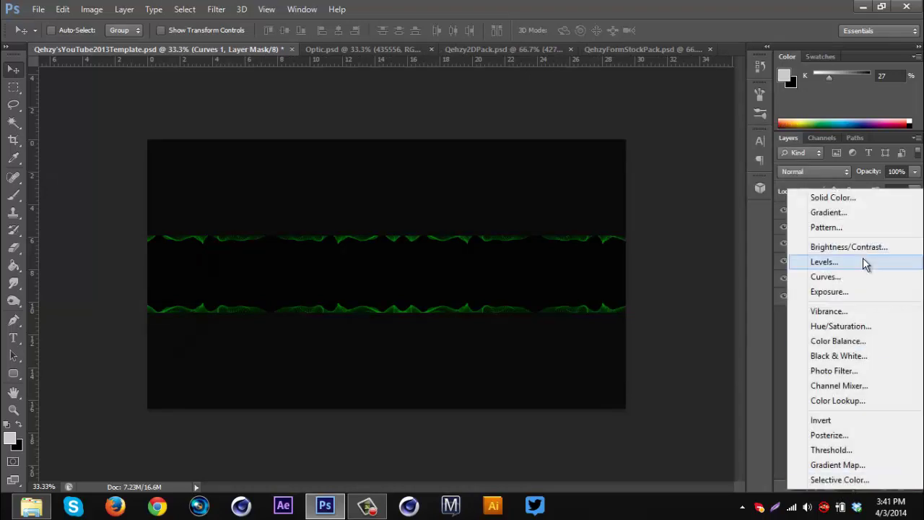
pyautogui.click(825, 262)
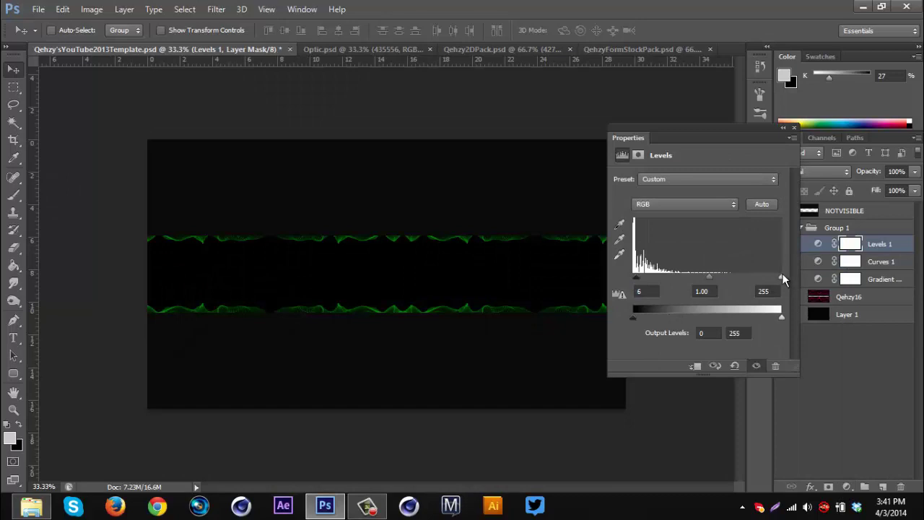
pyautogui.click(794, 128)
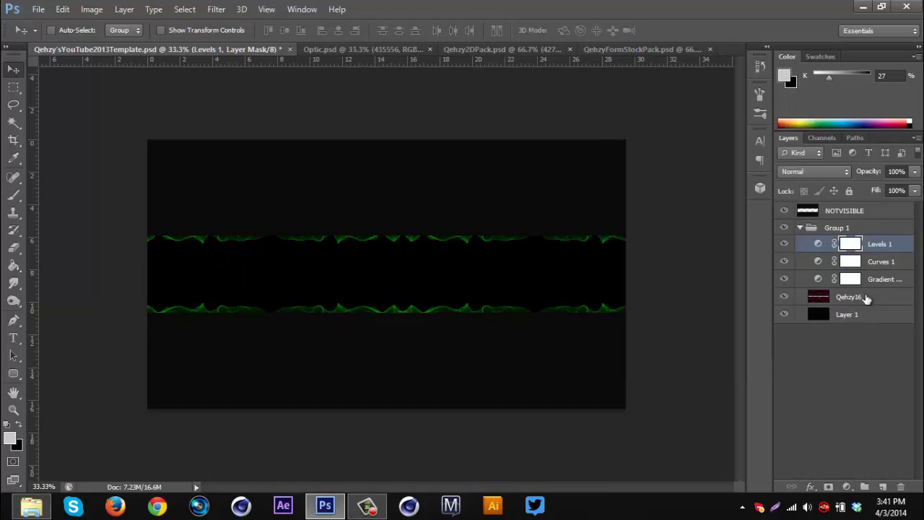
# Create a new empty layer directly above the Qehzy16 border layer
pyautogui.click(869, 300)
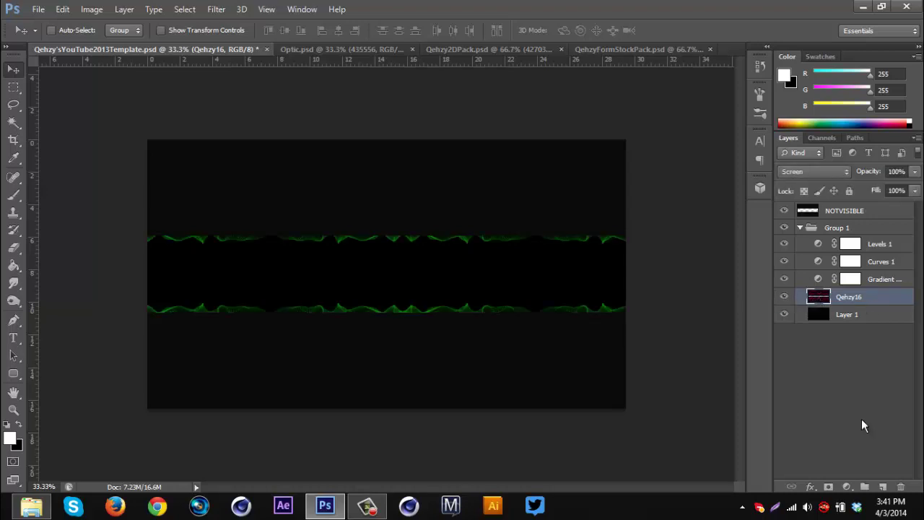
pyautogui.click(883, 487)
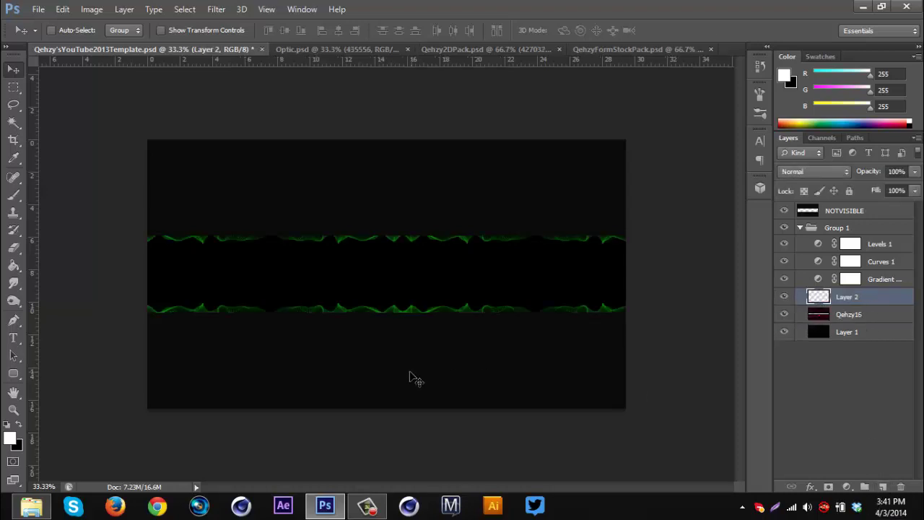
# Set up the Brush tool with a soft round tip at 158 px and 0% hardness
pyautogui.click(13, 195)
pyautogui.click(68, 31)
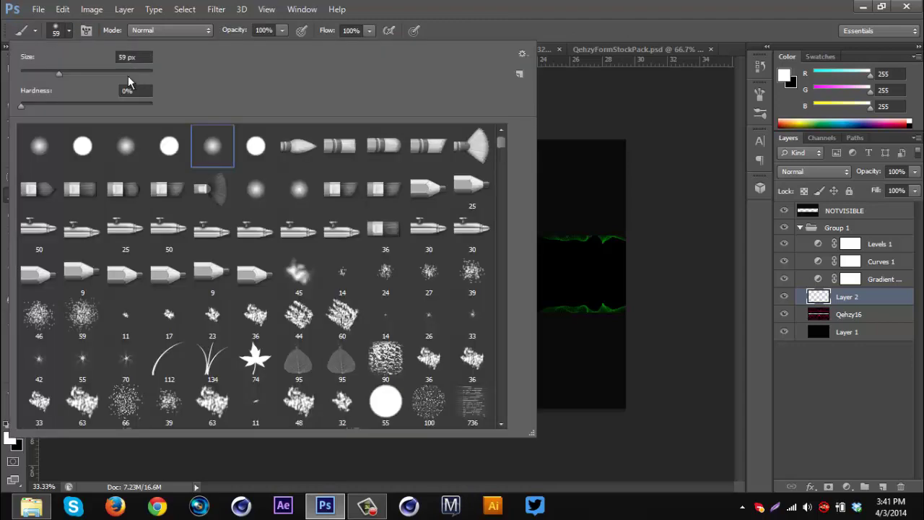
pyautogui.click(72, 72)
pyautogui.click(491, 9)
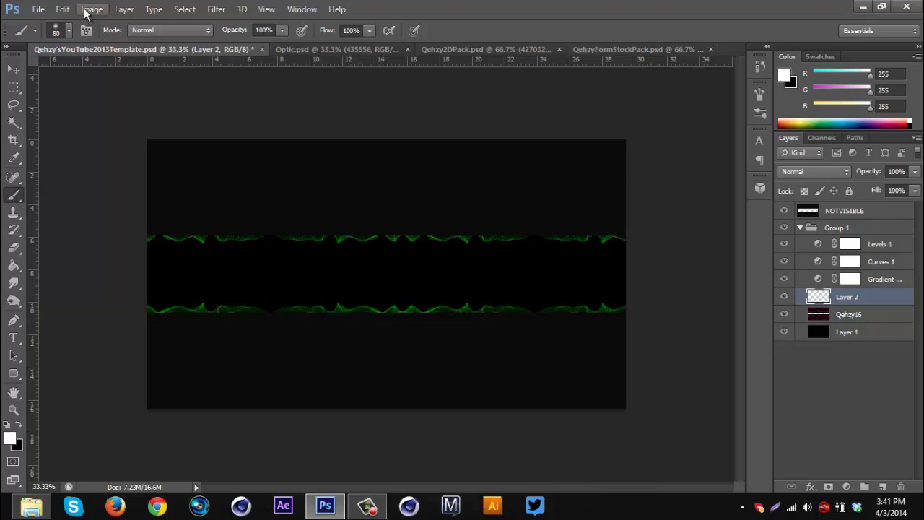
pyautogui.click(70, 30)
pyautogui.click(80, 73)
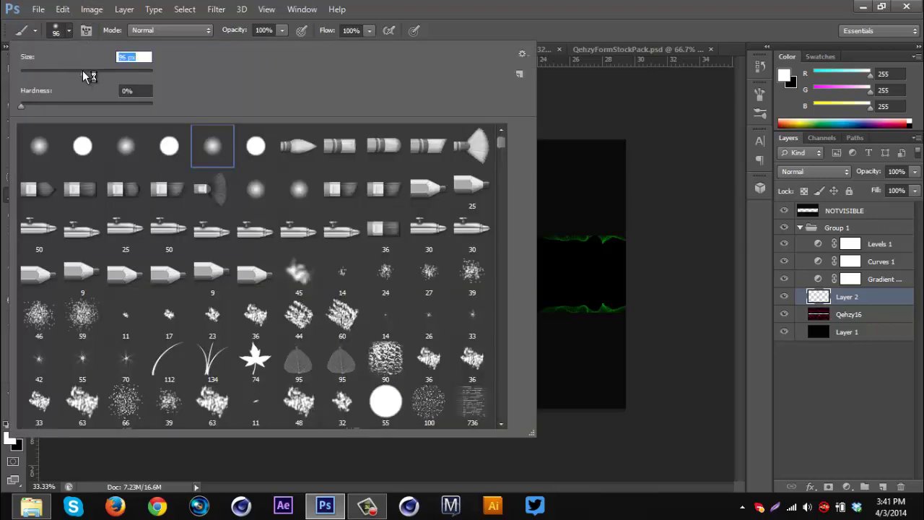
pyautogui.click(544, 15)
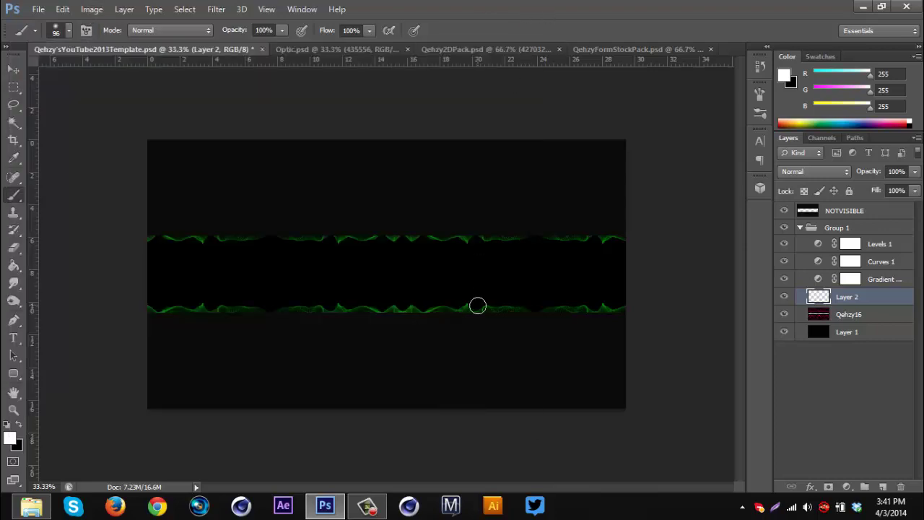
pyautogui.click(67, 30)
pyautogui.click(106, 70)
pyautogui.click(469, 6)
# Paint soft white spots at intervals along the upper and lower green borders on Layer 2, and set its blend mode to Overlay
pyautogui.moveTo(200, 238); pyautogui.dragTo(248, 235)
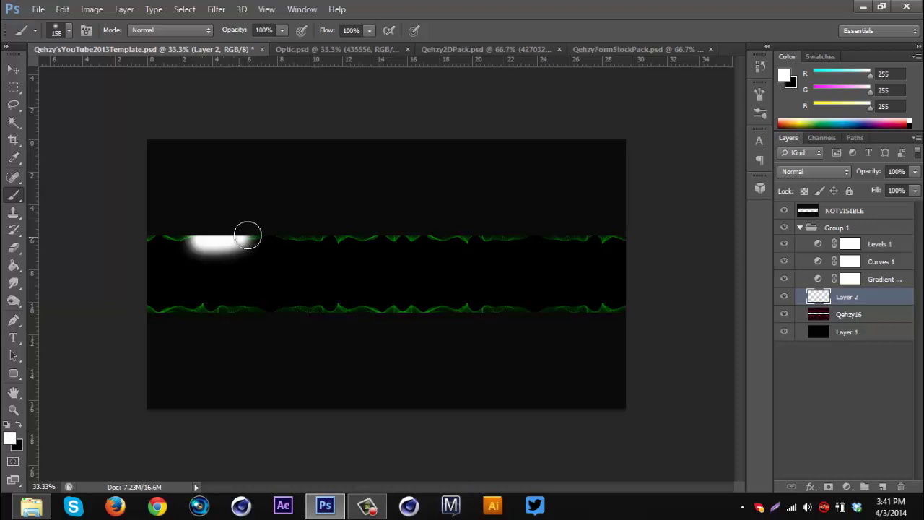
pyautogui.moveTo(487, 239); pyautogui.dragTo(512, 234)
pyautogui.moveTo(586, 234); pyautogui.dragTo(570, 238)
pyautogui.moveTo(572, 320); pyautogui.dragTo(519, 315)
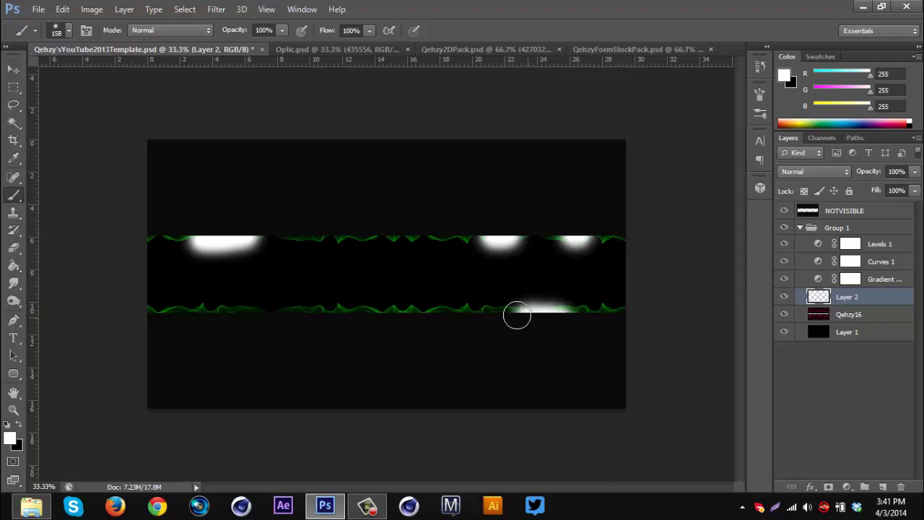
pyautogui.moveTo(303, 311); pyautogui.dragTo(321, 313)
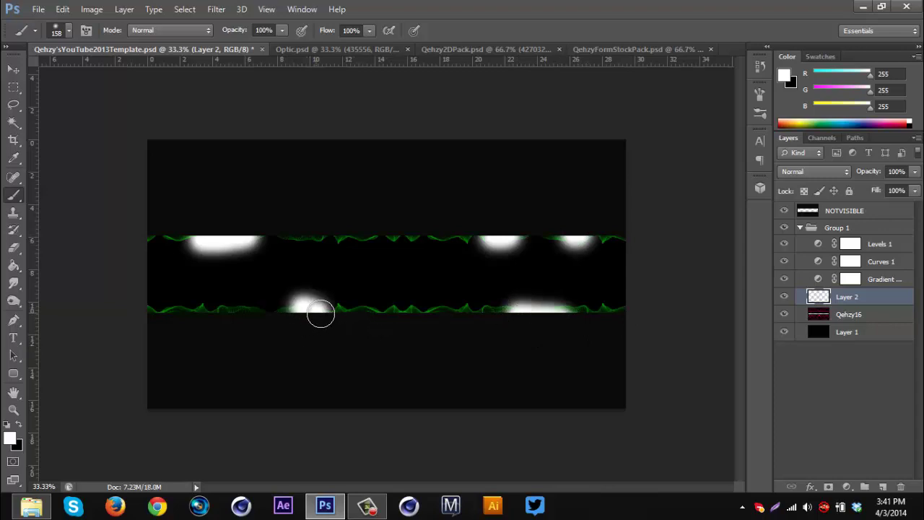
pyautogui.moveTo(460, 305); pyautogui.dragTo(434, 310)
pyautogui.moveTo(175, 314); pyautogui.dragTo(153, 309)
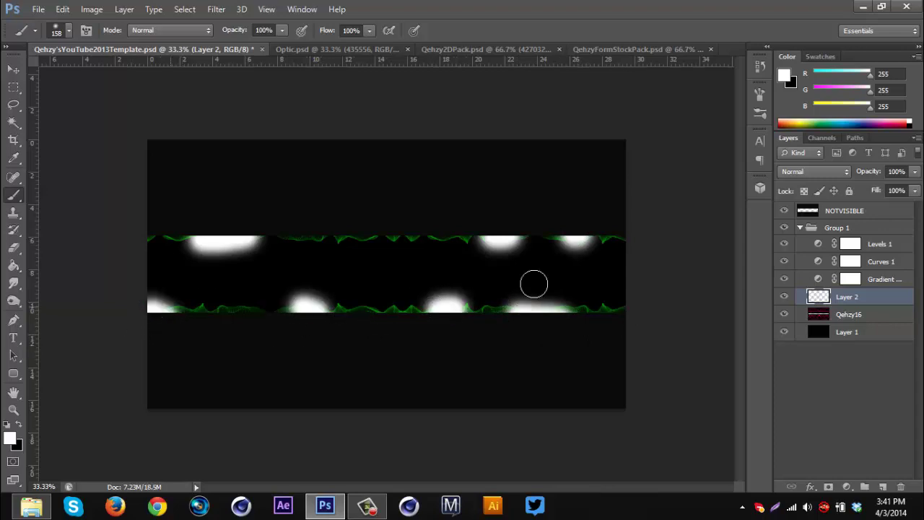
pyautogui.click(815, 171)
pyautogui.click(814, 171)
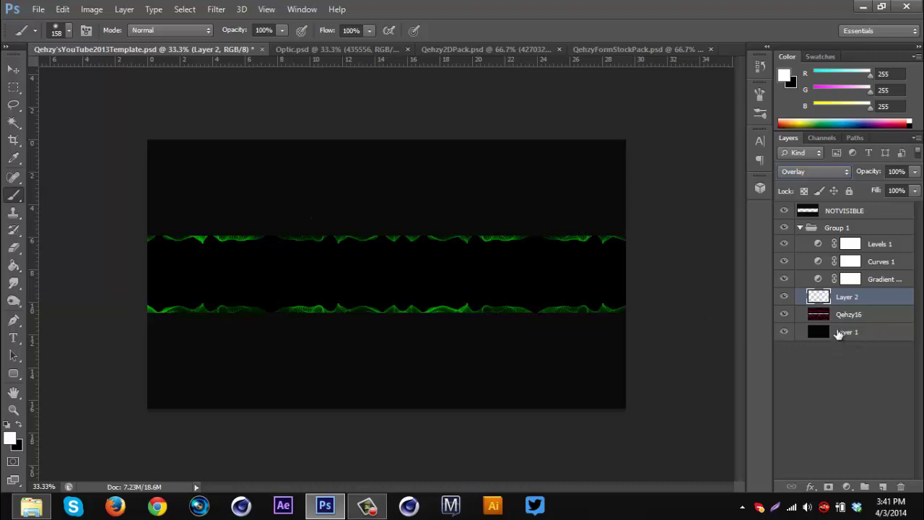
# Bring the wallpaper-1233255 binary-code stock from Qehzy2DPack.psd into the banner template, directly above Layer 1
pyautogui.click(865, 335)
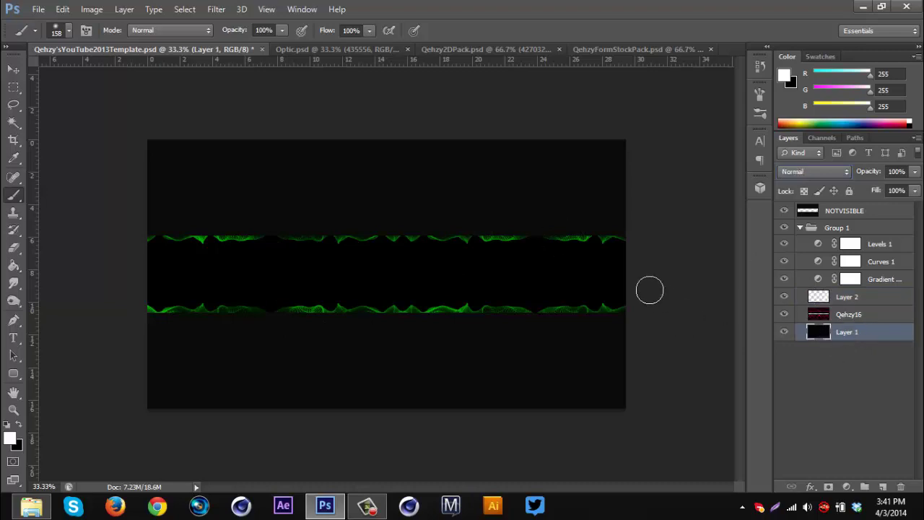
pyautogui.click(13, 69)
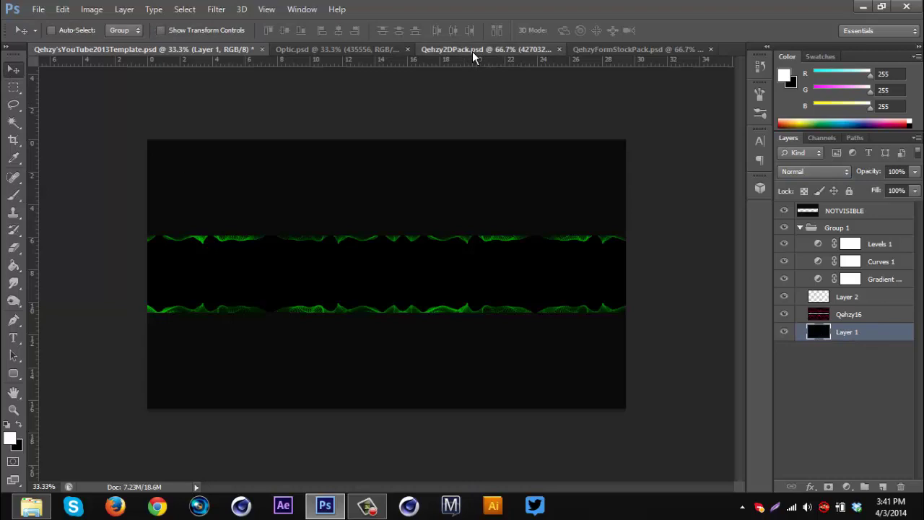
pyautogui.click(474, 51)
pyautogui.click(784, 338)
pyautogui.click(784, 338)
pyautogui.moveTo(918, 298); pyautogui.dragTo(919, 399)
pyautogui.click(849, 410)
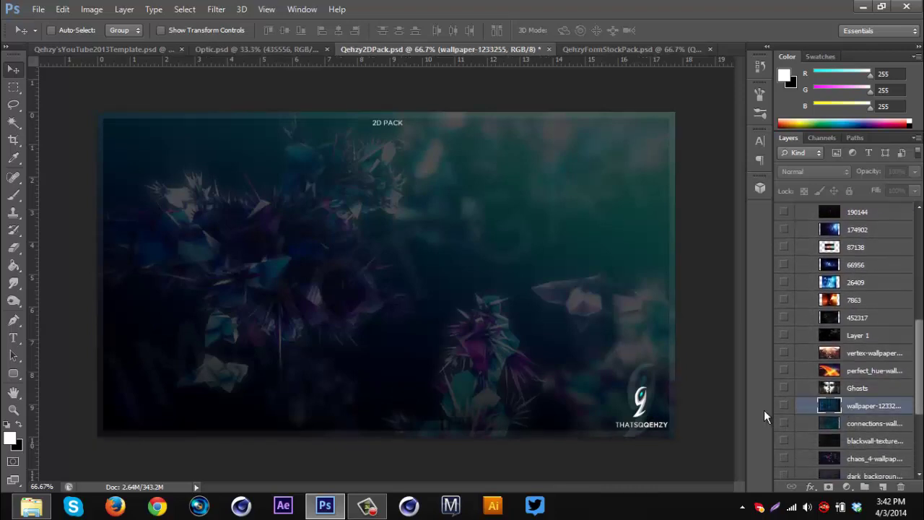
pyautogui.click(785, 407)
pyautogui.click(784, 409)
pyautogui.click(83, 49)
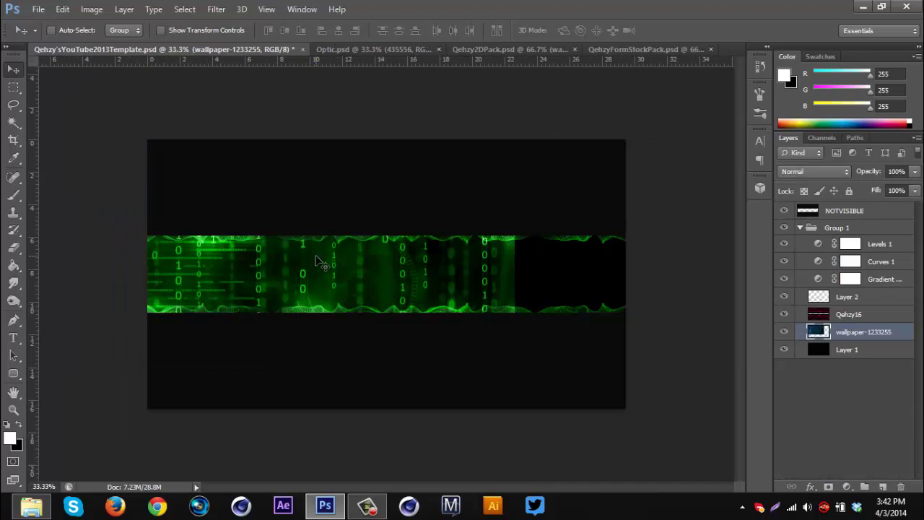
# Scale the binary-code wallpaper to about 112% so it spans the banner strip, and lower its opacity to 26%
pyautogui.hotkey('ctrl', 't')
pyautogui.moveTo(277, 244); pyautogui.dragTo(342, 258)
pyautogui.moveTo(576, 365); pyautogui.dragTo(625, 392)
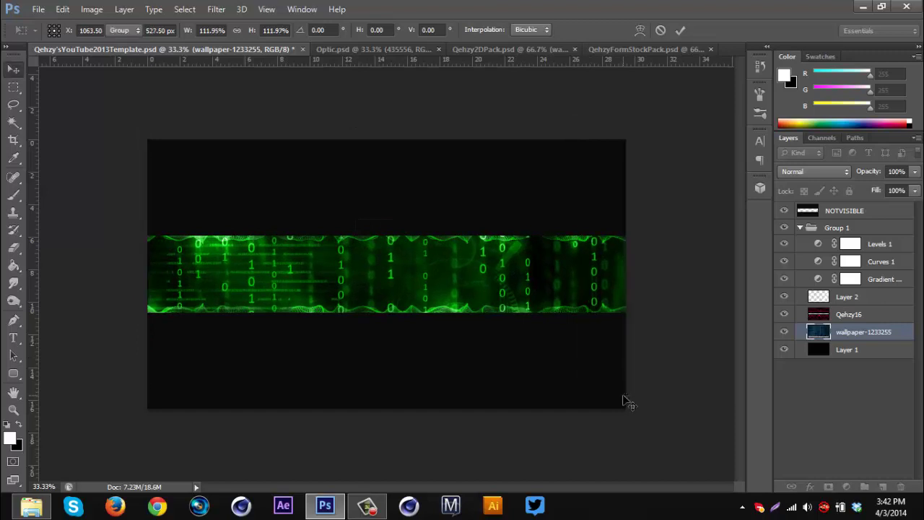
pyautogui.press('Return')
pyautogui.moveTo(875, 173); pyautogui.dragTo(821, 186)
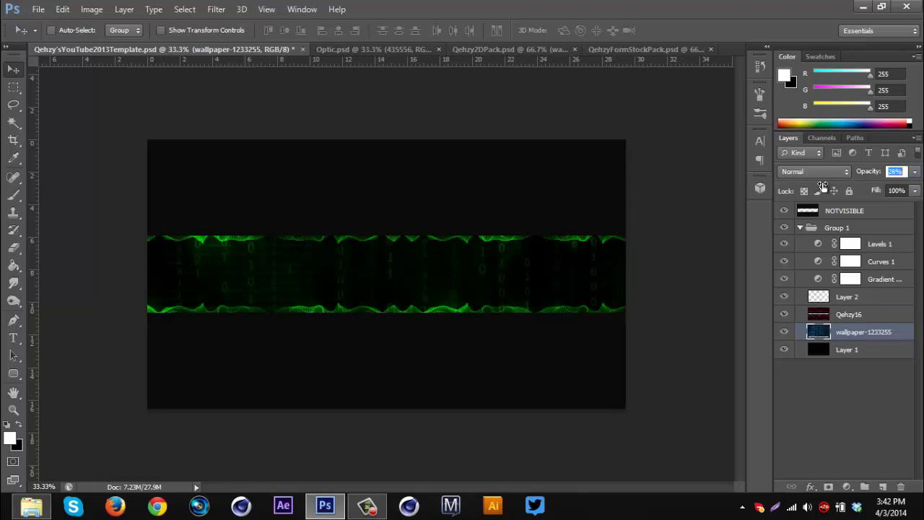
pyautogui.moveTo(824, 186); pyautogui.dragTo(824, 187)
# Bring the world-map stock (Layer 1, above vertex-wallpaper) from Qehzy2DPack.psd into the banner template above the binary-code wallpaper
pyautogui.click(497, 49)
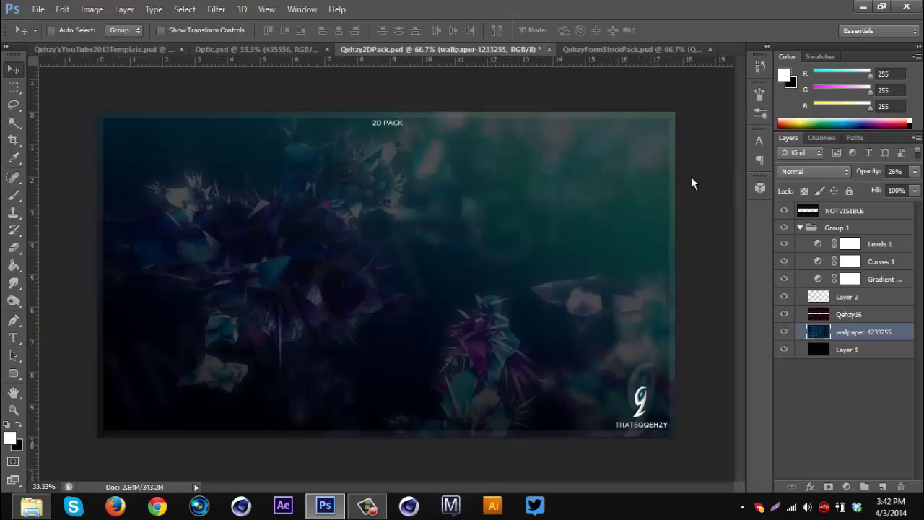
pyautogui.moveTo(920, 359); pyautogui.dragTo(920, 383)
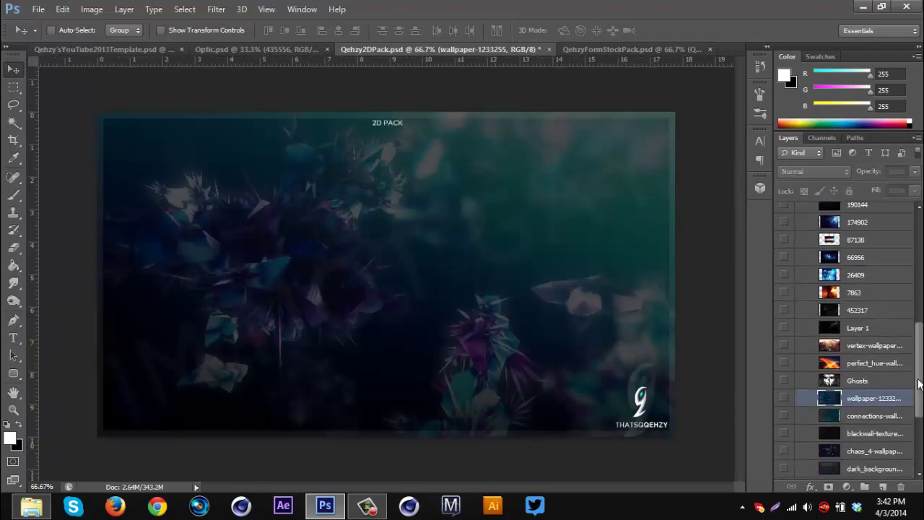
pyautogui.click(785, 328)
pyautogui.click(784, 328)
pyautogui.click(878, 330)
pyautogui.moveTo(340, 244); pyautogui.dragTo(394, 261)
# Scale the world map to about 53% and position it across the banner strip, blended with Lighten
pyautogui.hotkey('ctrl', 't')
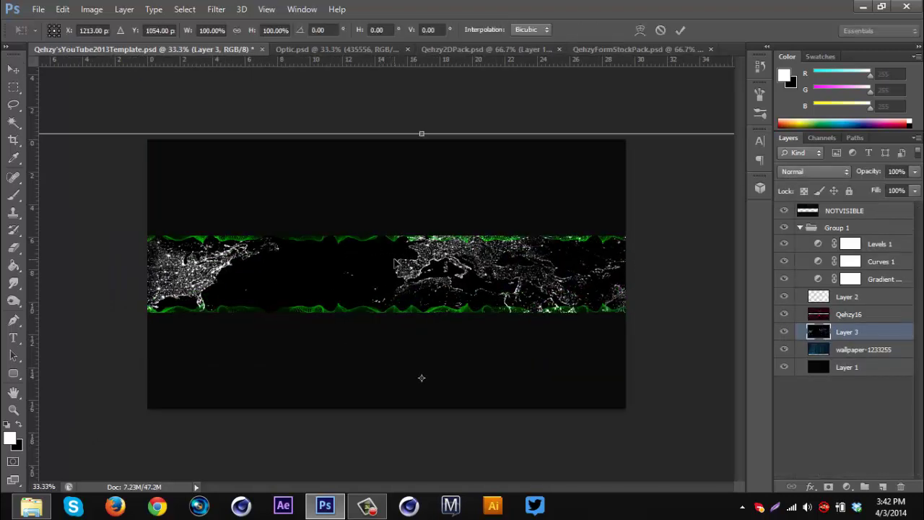
pyautogui.hotkey('ctrl', '-')
pyautogui.hotkey('ctrl', '-')
pyautogui.hotkey('ctrl', '-')
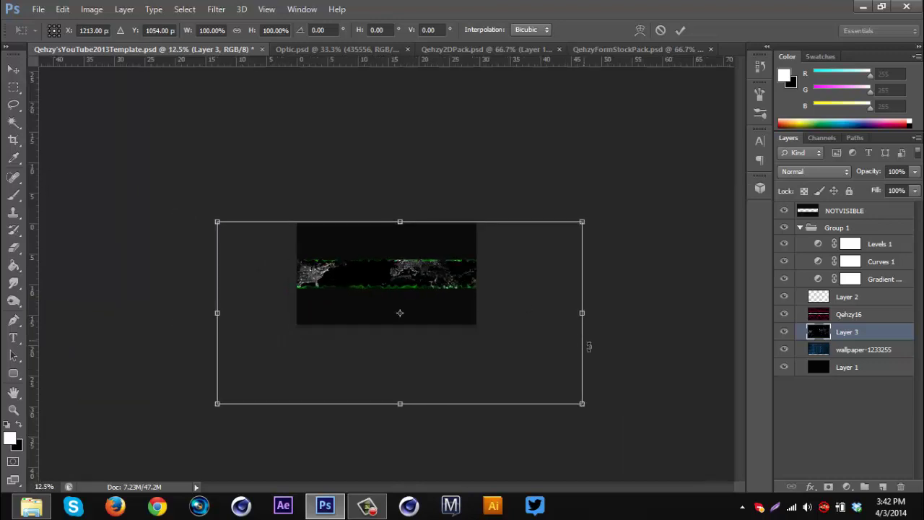
pyautogui.moveTo(578, 401); pyautogui.dragTo(458, 314)
pyautogui.press('Return')
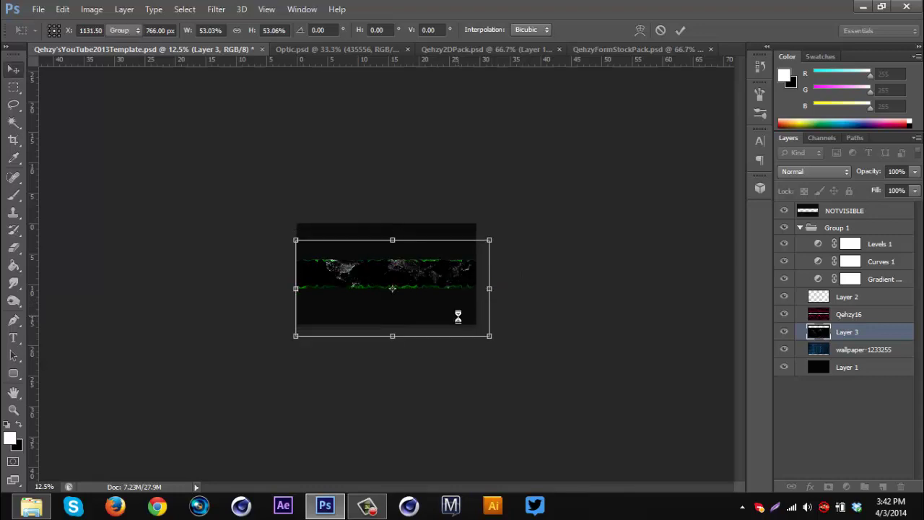
pyautogui.hotkey('ctrl', '+')
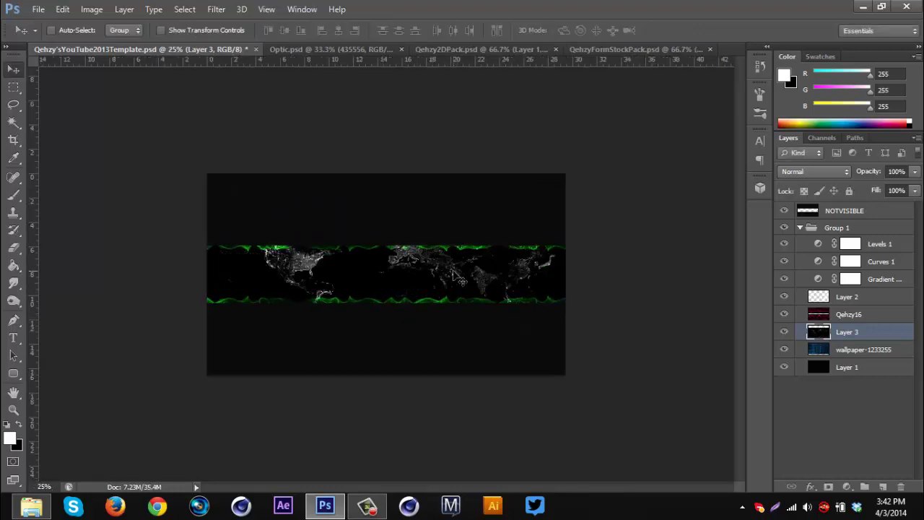
pyautogui.hotkey('ctrl', '+')
pyautogui.moveTo(426, 257); pyautogui.dragTo(423, 282)
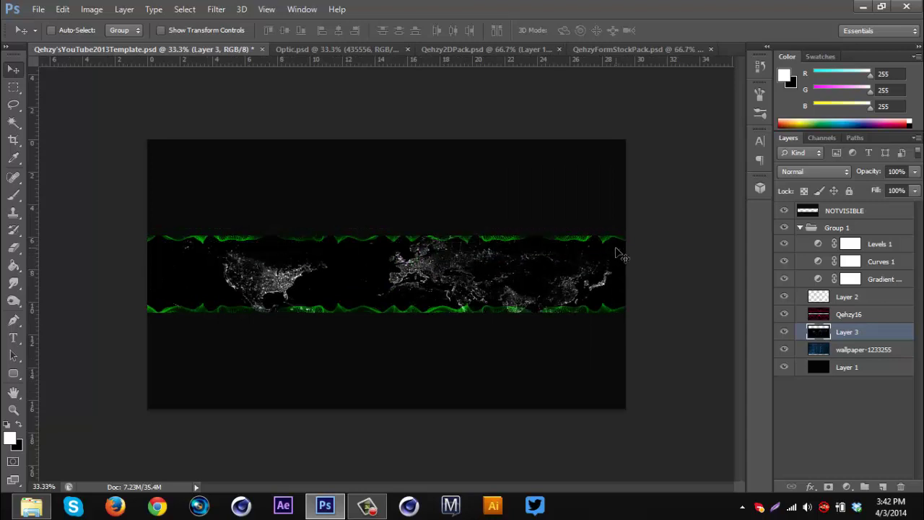
pyautogui.click(811, 172)
pyautogui.click(800, 105)
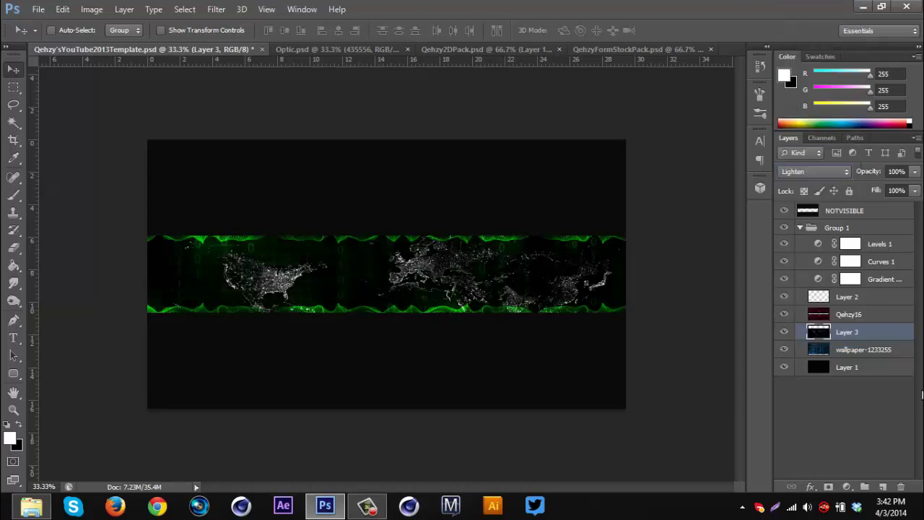
# Add a Color Overlay effect to the world-map layer and change its colour to bright green
pyautogui.doubleClick(889, 332)
pyautogui.moveTo(268, 60); pyautogui.dragTo(603, 81)
pyautogui.click(394, 243)
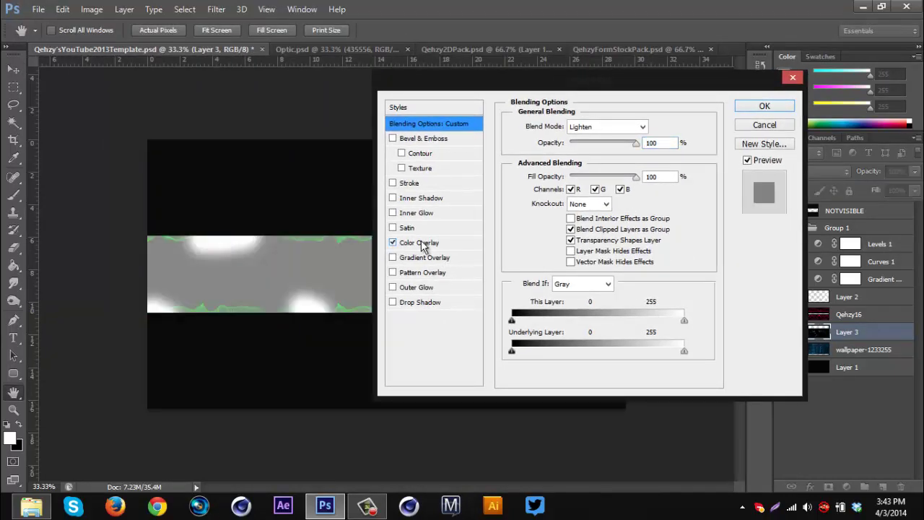
pyautogui.click(421, 245)
pyautogui.click(603, 128)
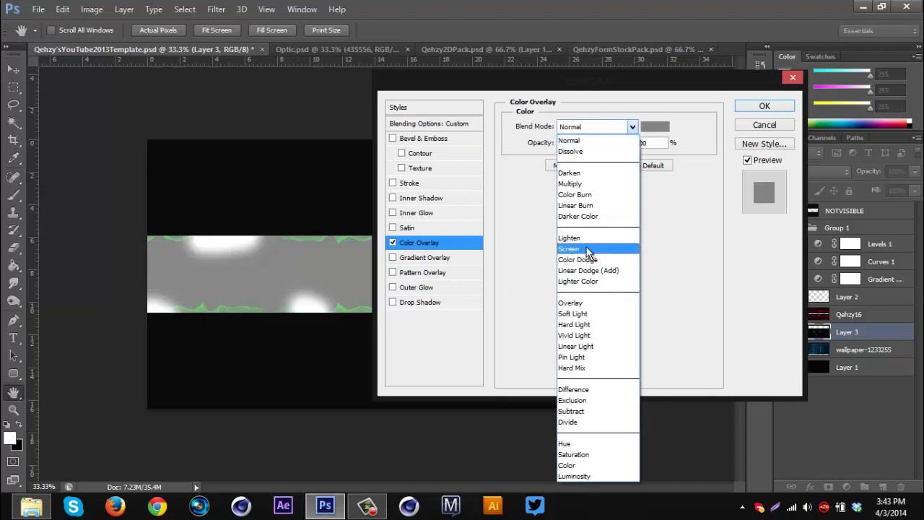
pyautogui.click(569, 238)
pyautogui.click(655, 127)
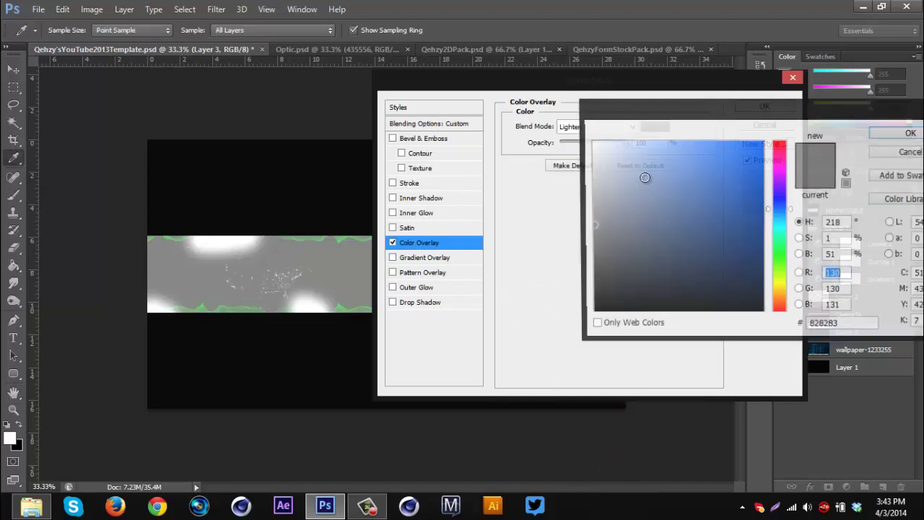
pyautogui.moveTo(780, 233); pyautogui.dragTo(780, 250)
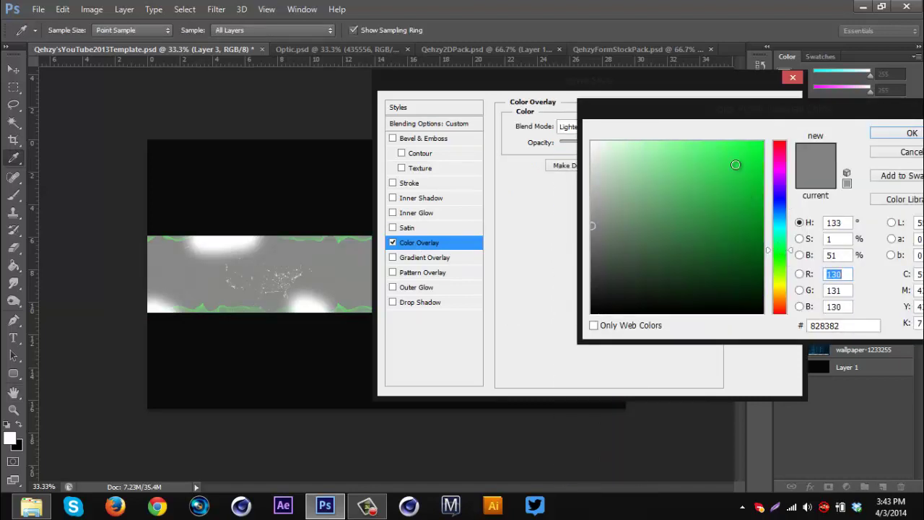
pyautogui.moveTo(739, 181); pyautogui.dragTo(786, 137)
pyautogui.click(908, 132)
# Set the Color Overlay's blend mode to Multiply at 100% opacity and apply the layer style
pyautogui.click(609, 130)
pyautogui.scroll(3, 599, 216)
pyautogui.click(588, 140)
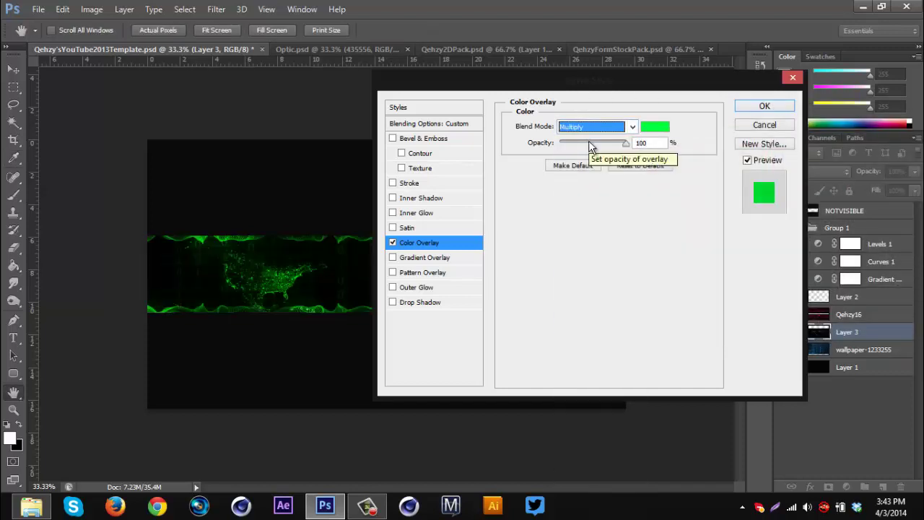
pyautogui.click(773, 110)
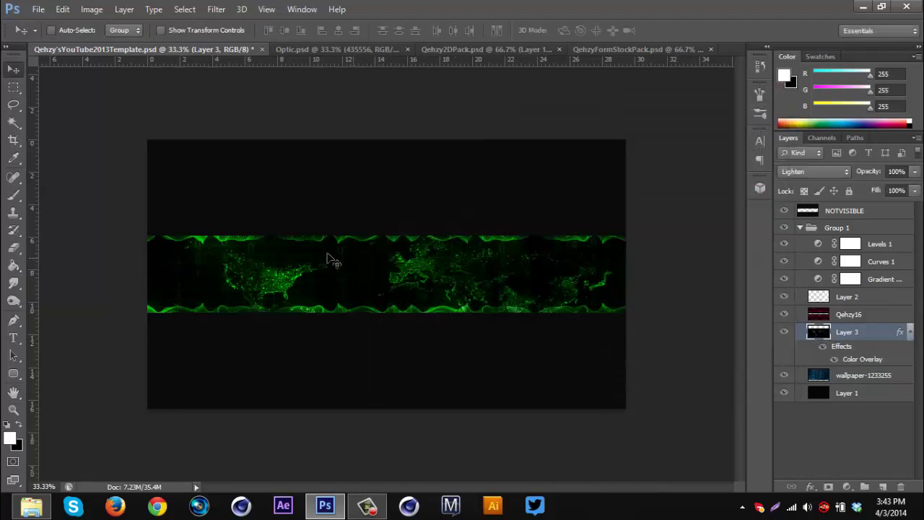
# Lower the world-map layer's opacity to 23%, compare the banner with and without it, and collapse its effects list
pyautogui.moveTo(872, 174); pyautogui.dragTo(821, 181)
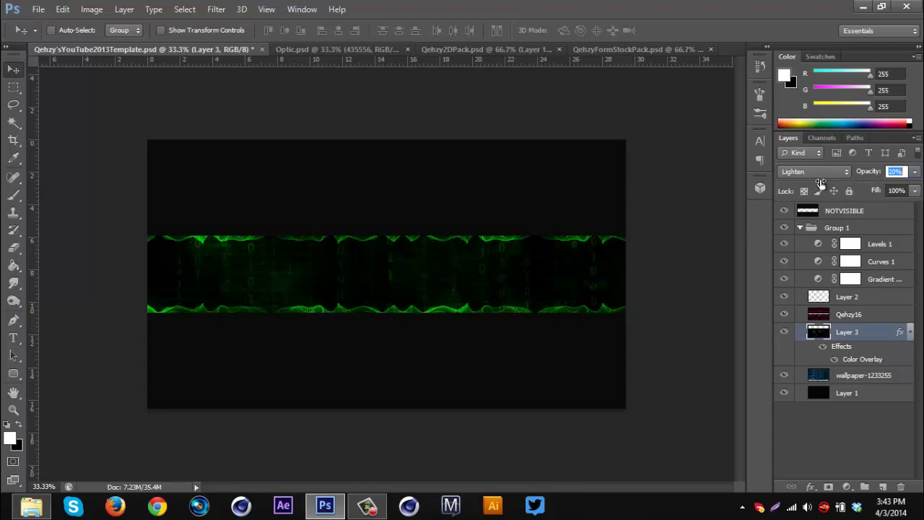
pyautogui.click(687, 366)
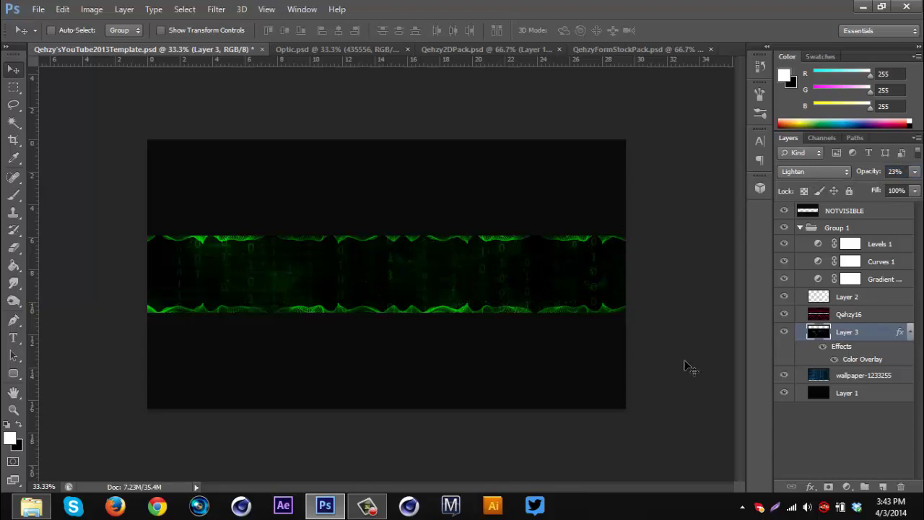
pyautogui.click(785, 332)
pyautogui.click(785, 332)
pyautogui.click(907, 333)
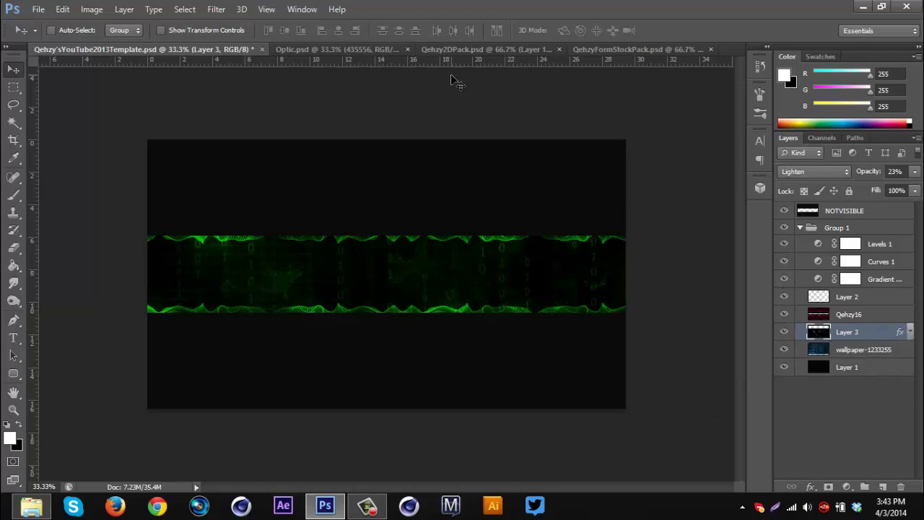
# Look through the stock images in Qehzy2DPack.psd for further banner textures and collapse the Stocks group
pyautogui.click(471, 52)
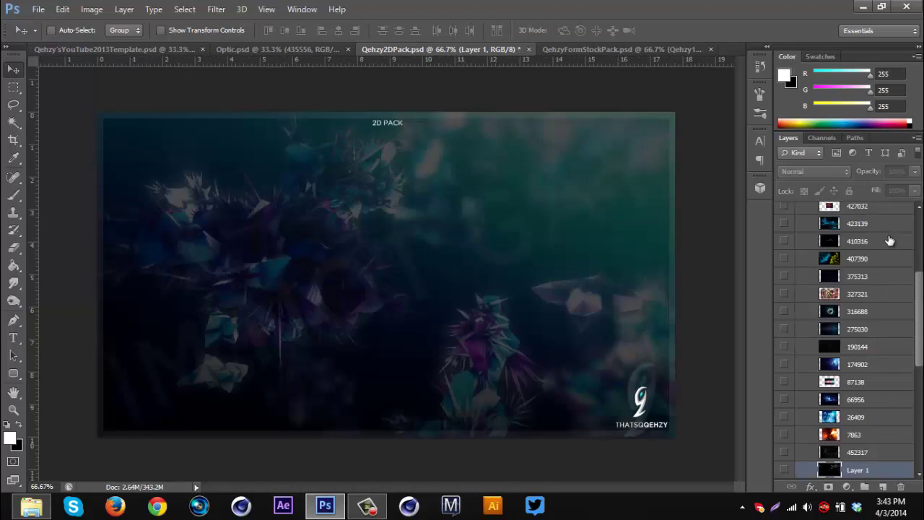
pyautogui.moveTo(919, 346); pyautogui.dragTo(919, 419)
pyautogui.scroll(-2, 819, 442)
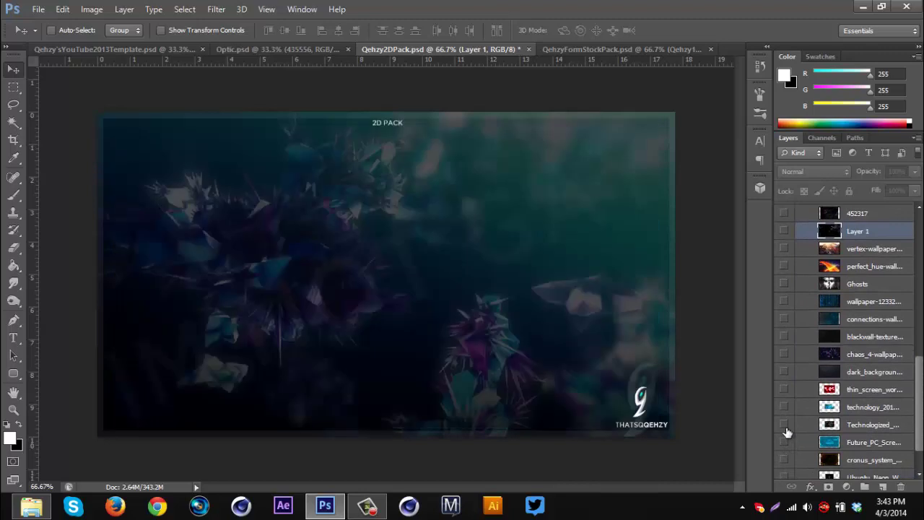
pyautogui.click(787, 431)
pyautogui.click(787, 431)
pyautogui.moveTo(920, 362); pyautogui.dragTo(920, 231)
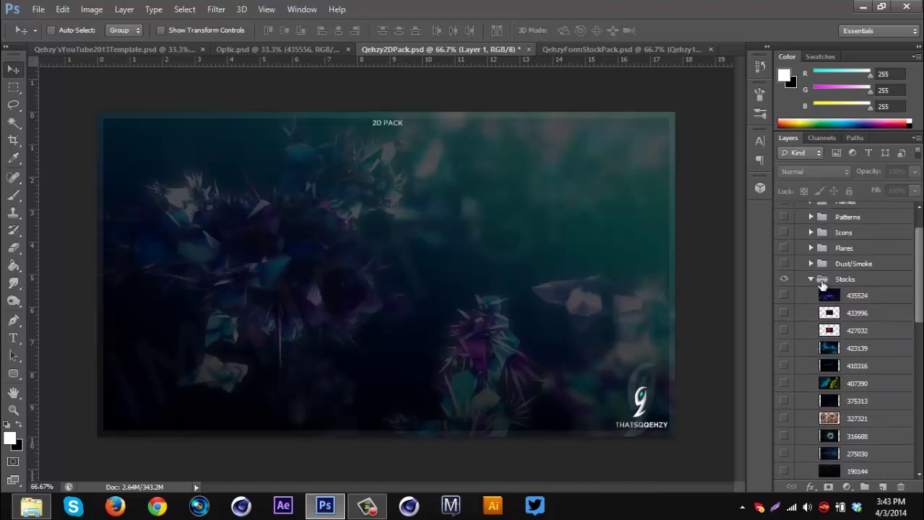
pyautogui.click(811, 280)
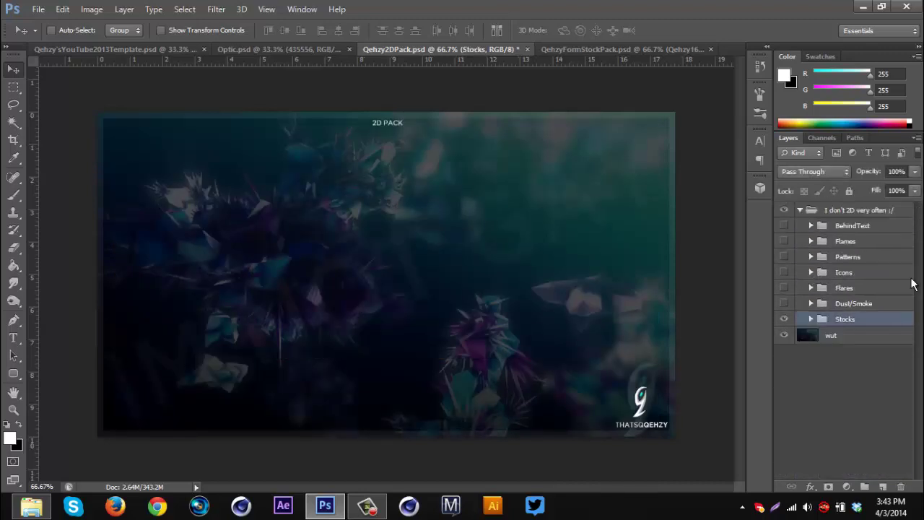
# Copy the 111123 code texture from Optic.psd onto the template's banner strip and set its opacity to 16%
pyautogui.click(243, 49)
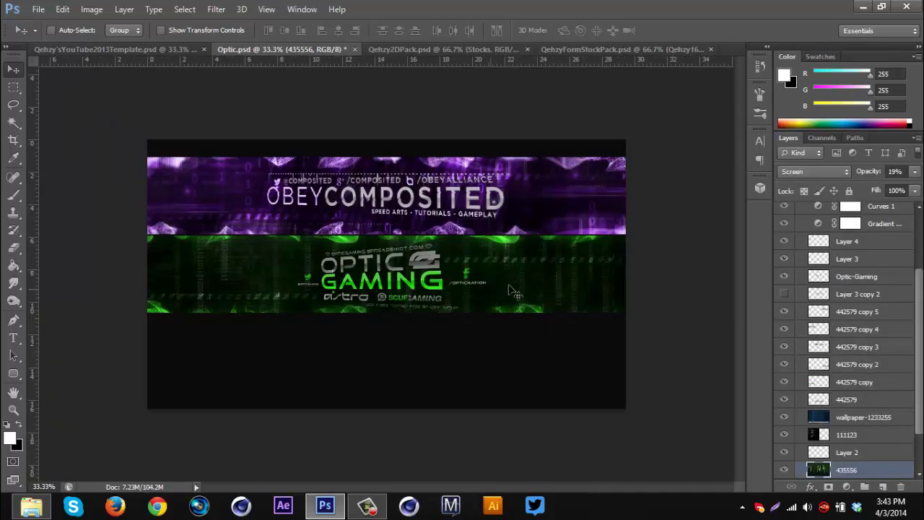
pyautogui.moveTo(919, 355); pyautogui.dragTo(921, 405)
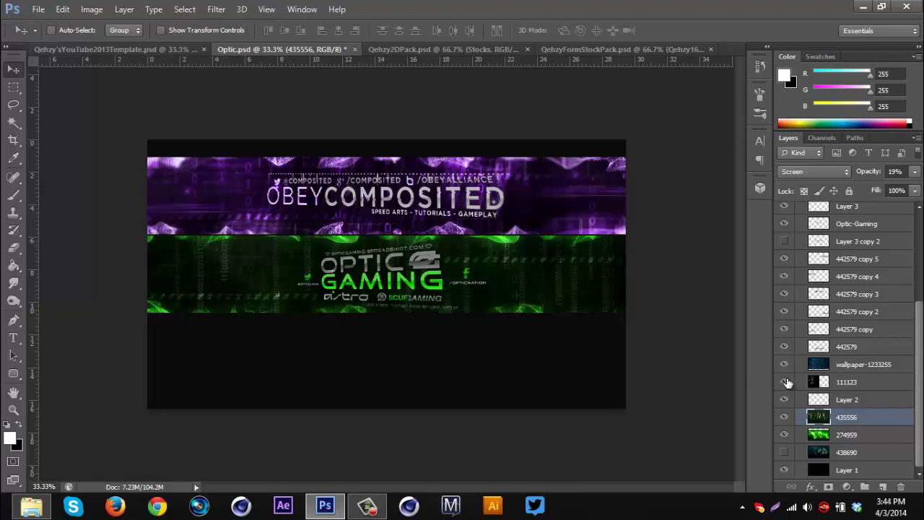
pyautogui.click(856, 388)
pyautogui.moveTo(255, 268); pyautogui.dragTo(313, 295)
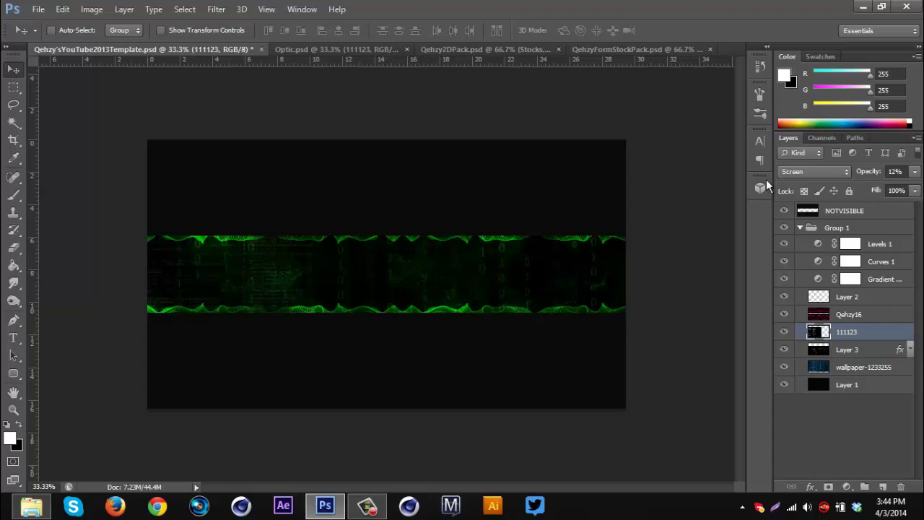
pyautogui.moveTo(869, 174); pyautogui.dragTo(871, 174)
pyautogui.press('Return')
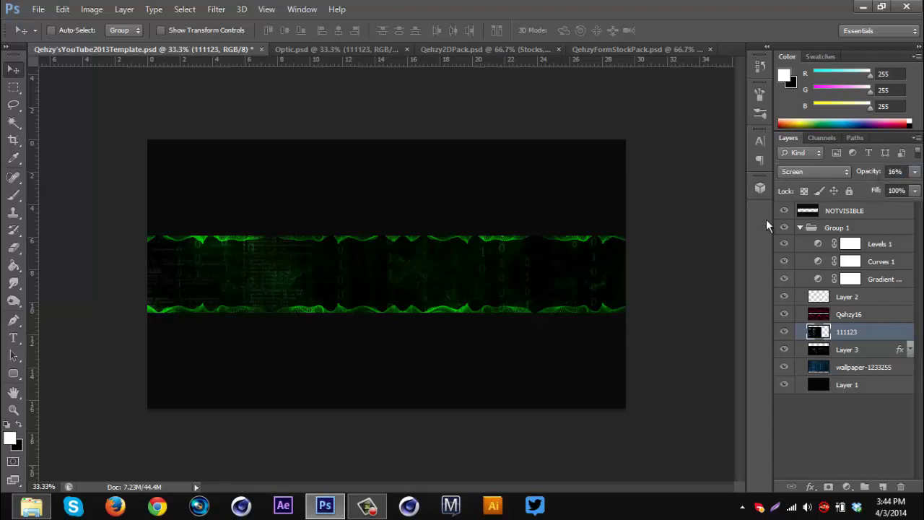
# Preview the 435556 binary-code layer in Optic.psd by toggling its visibility, and copy it into the banner template
pyautogui.click(328, 51)
pyautogui.scroll(-3, 917, 375)
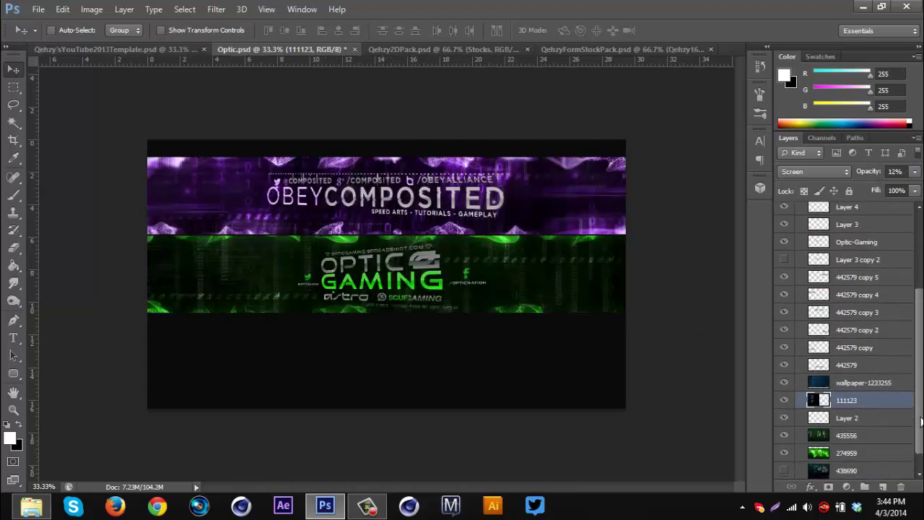
pyautogui.click(787, 435)
pyautogui.click(787, 434)
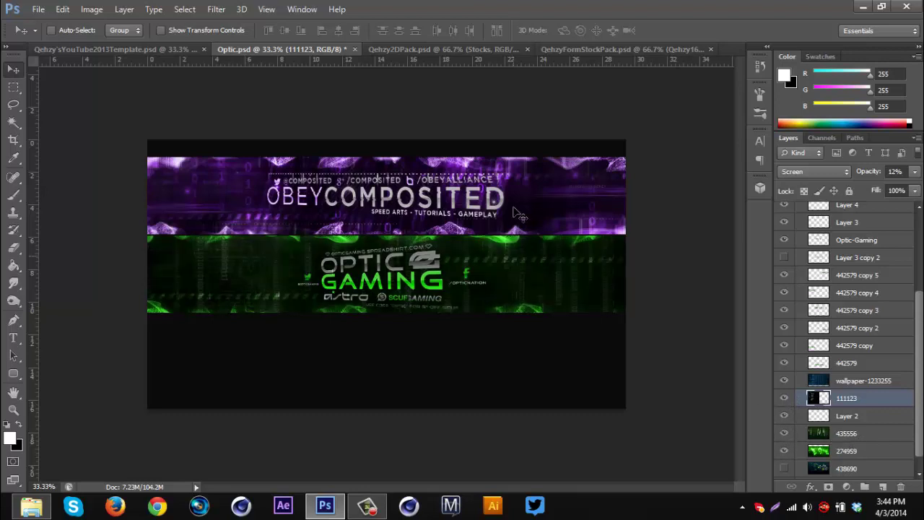
pyautogui.click(784, 434)
pyautogui.click(785, 433)
pyautogui.click(864, 439)
pyautogui.moveTo(397, 274); pyautogui.dragTo(437, 281)
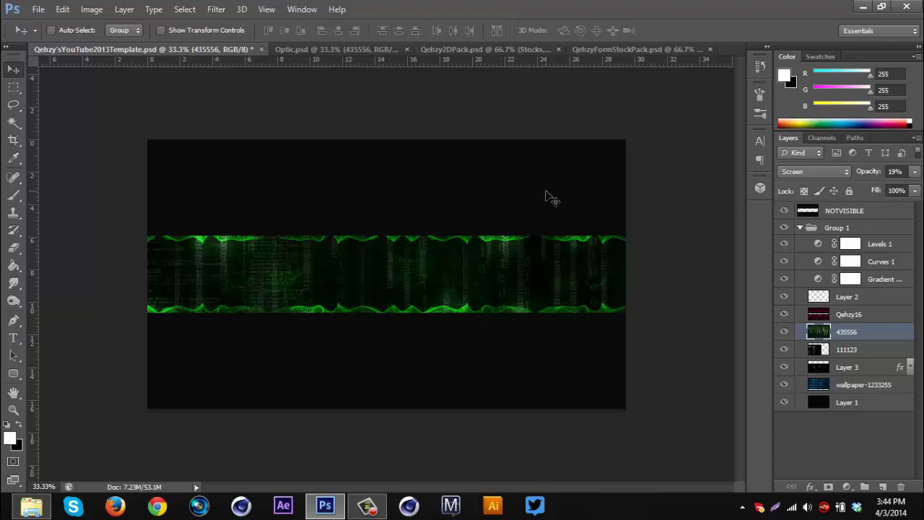
# Preview the 274959 green texture layer in Optic.psd and copy it into the banner template above 435556
pyautogui.click(320, 49)
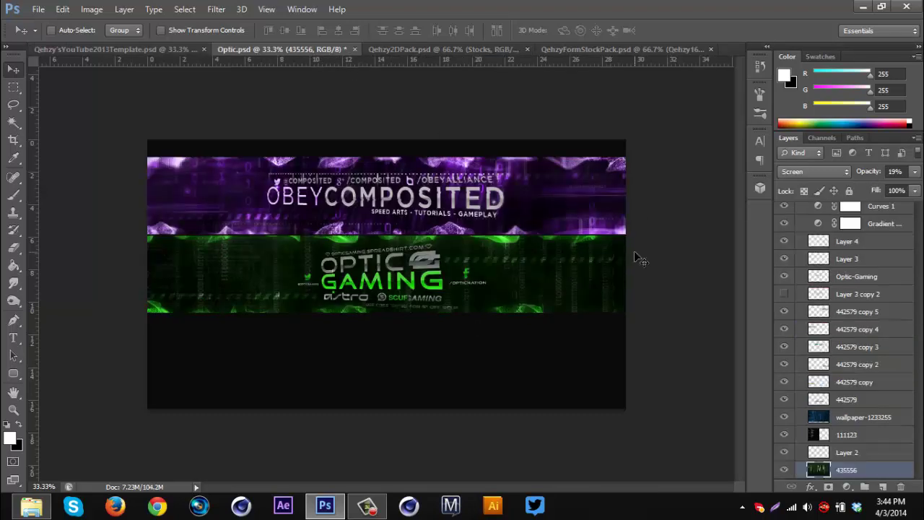
pyautogui.scroll(-2, 854, 435)
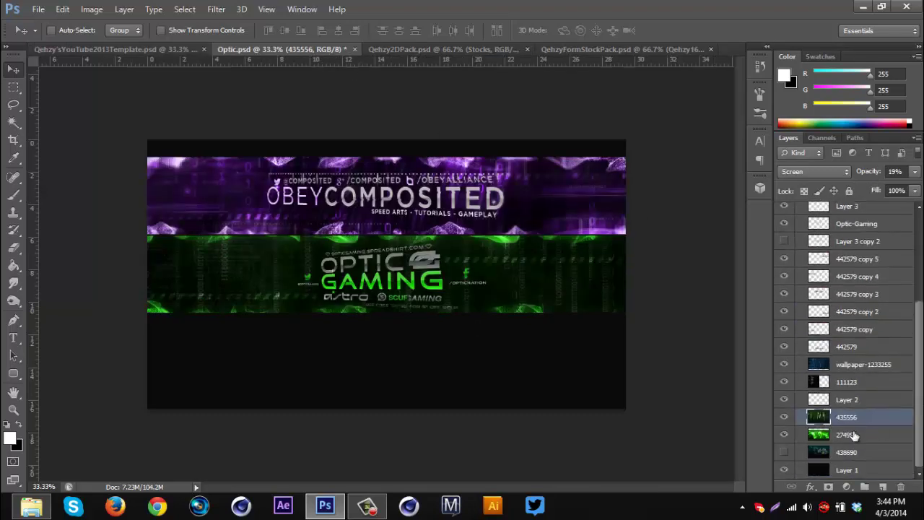
pyautogui.click(785, 436)
pyautogui.click(785, 436)
pyautogui.moveTo(878, 439); pyautogui.dragTo(495, 277)
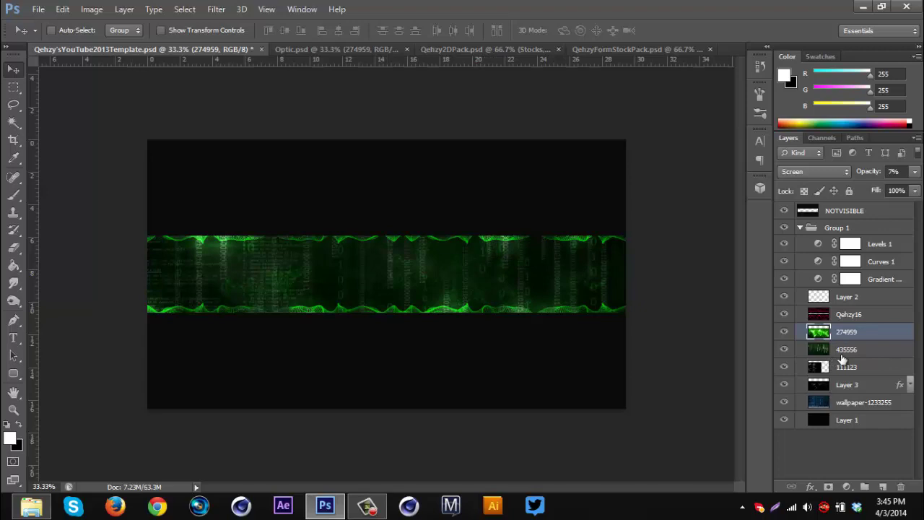
# Move layers 274959, 435556, 111123 and Layer 3 below the wallpaper-1233255 layer, and adjust the wallpaper layer's opacity
pyautogui.click(783, 387)
pyautogui.click(784, 332)
pyautogui.click(785, 332)
pyautogui.keyDown('shift'); pyautogui.click(865, 380); pyautogui.keyUp('shift')
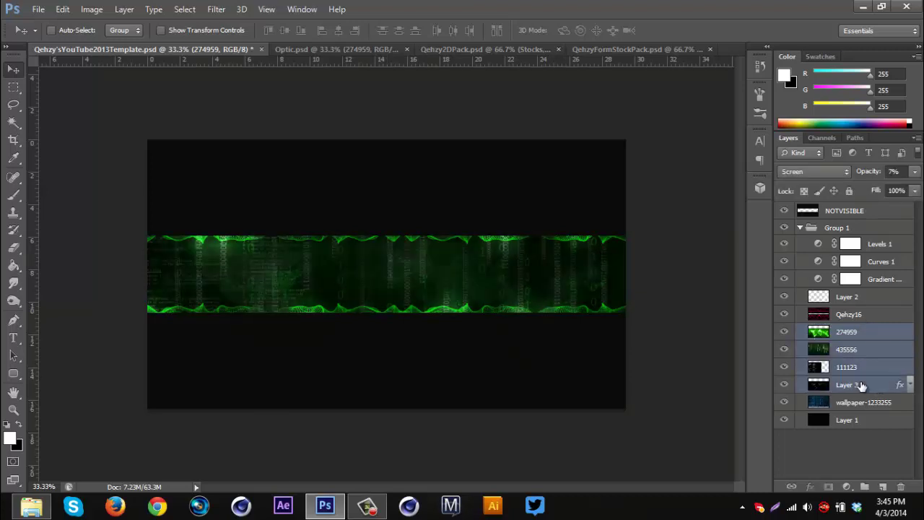
pyautogui.moveTo(861, 385); pyautogui.dragTo(858, 419)
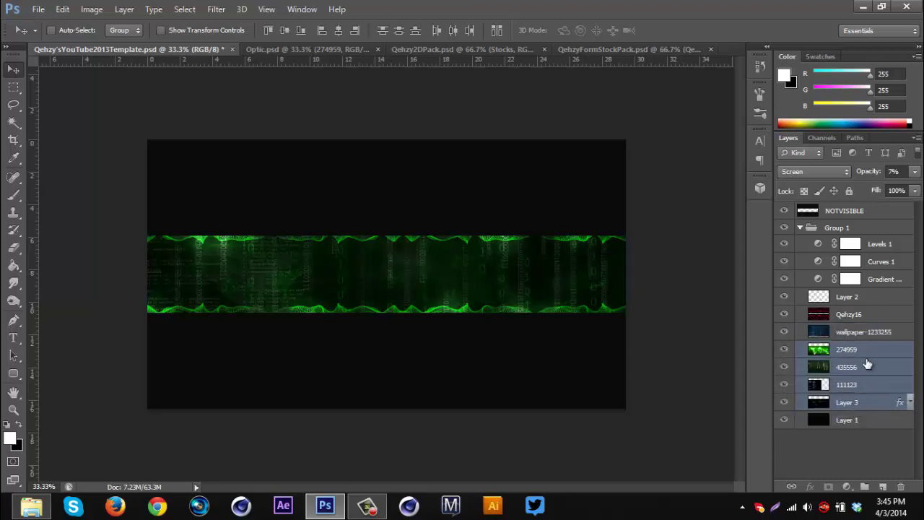
pyautogui.click(873, 323)
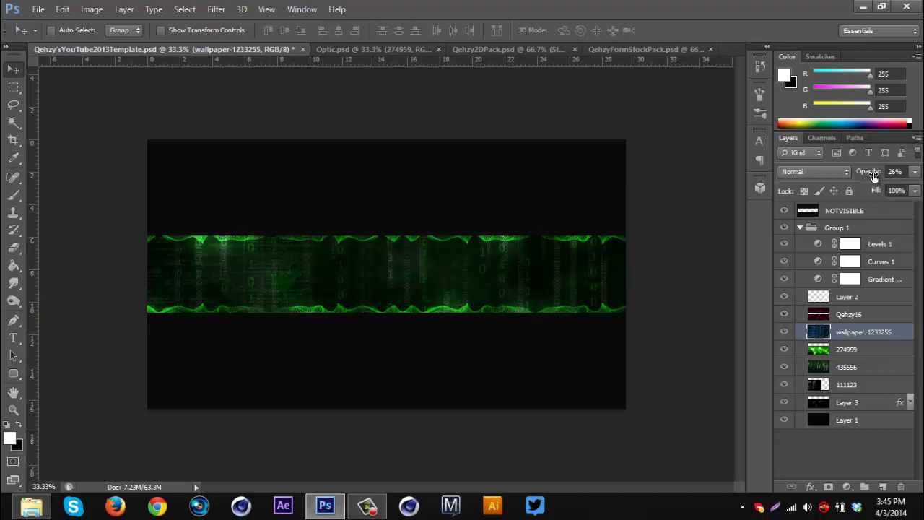
pyautogui.moveTo(873, 176); pyautogui.dragTo(873, 176)
# Compare the banner with and without the Overlay-blended Layer 2
pyautogui.click(801, 300)
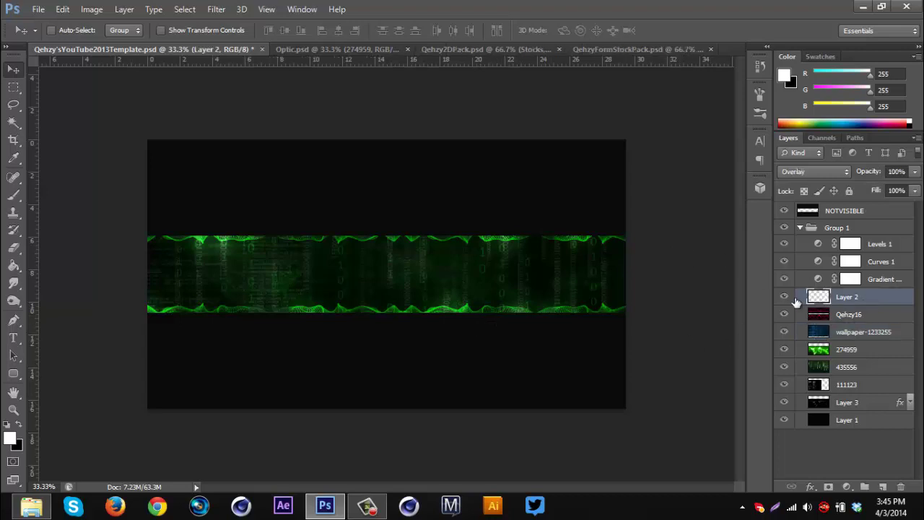
pyautogui.click(785, 298)
pyautogui.click(785, 297)
pyautogui.click(785, 298)
pyautogui.click(786, 297)
pyautogui.click(13, 229)
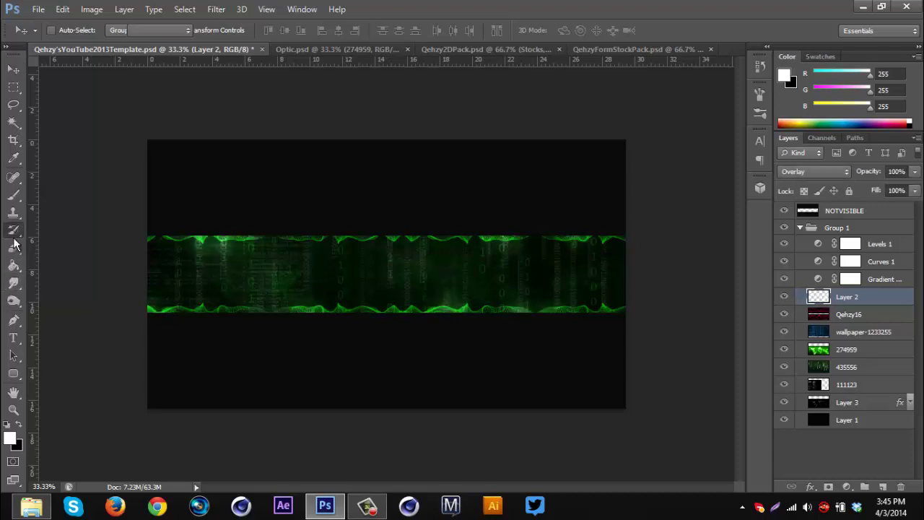
pyautogui.click(70, 30)
pyautogui.click(56, 69)
pyautogui.press('Return')
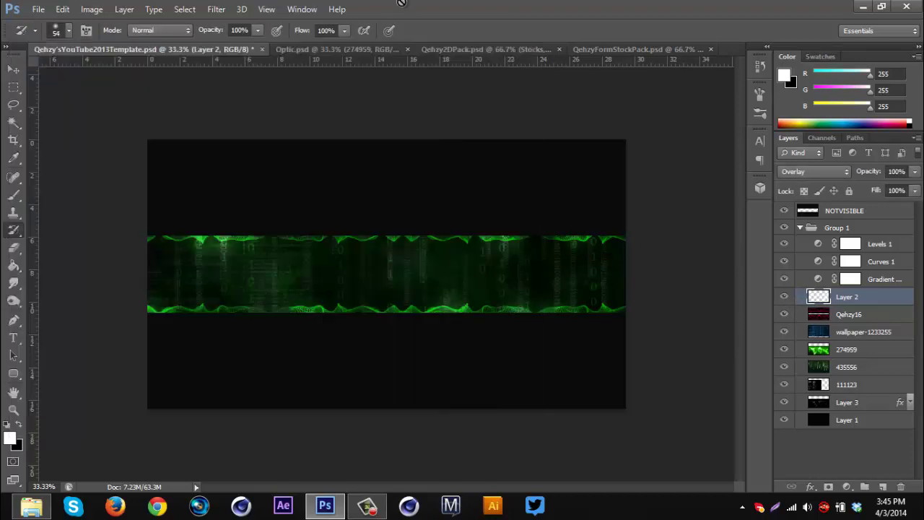
pyautogui.click(844, 314)
pyautogui.click(844, 297)
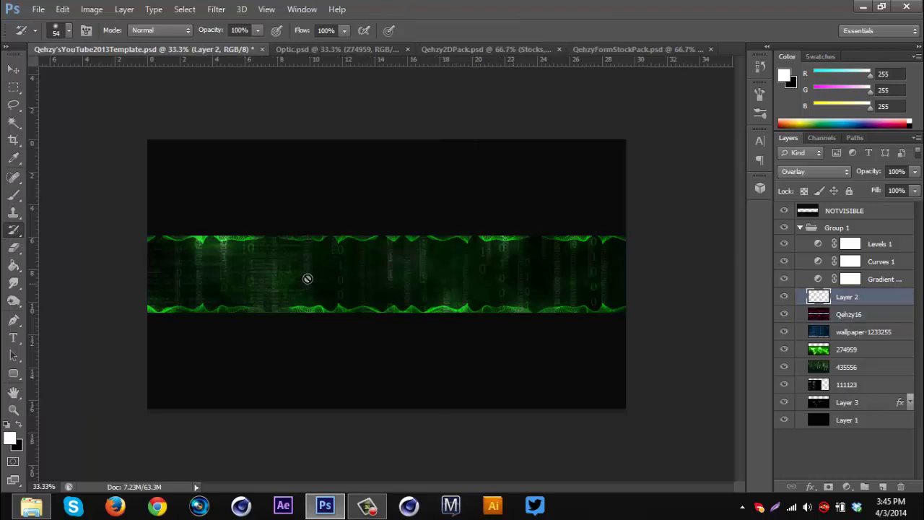
# Brush over Layer 2 across the left half of the banner strip with the Eraser tool
pyautogui.click(13, 248)
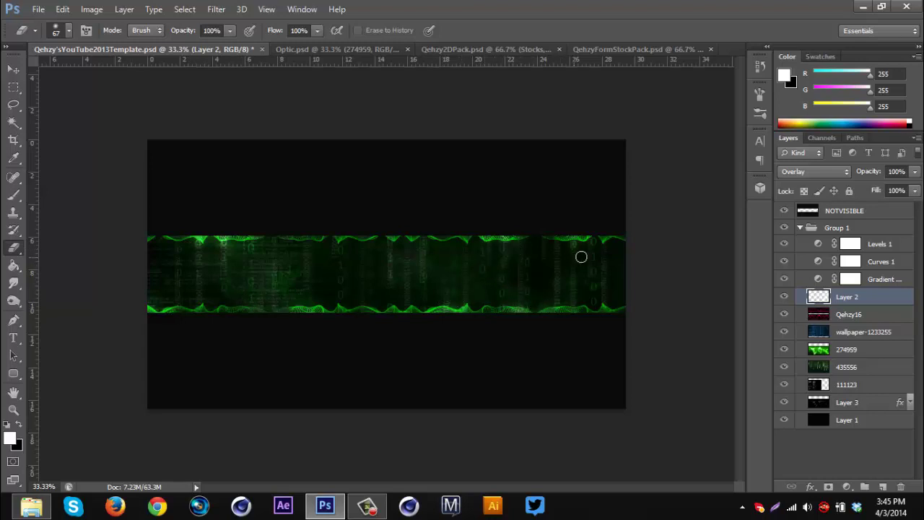
pyautogui.moveTo(345, 279); pyautogui.dragTo(225, 255)
# Add the white text DERPLIT in the middle of the banner strip in Gotham Medium and centre-align it
pyautogui.click(13, 338)
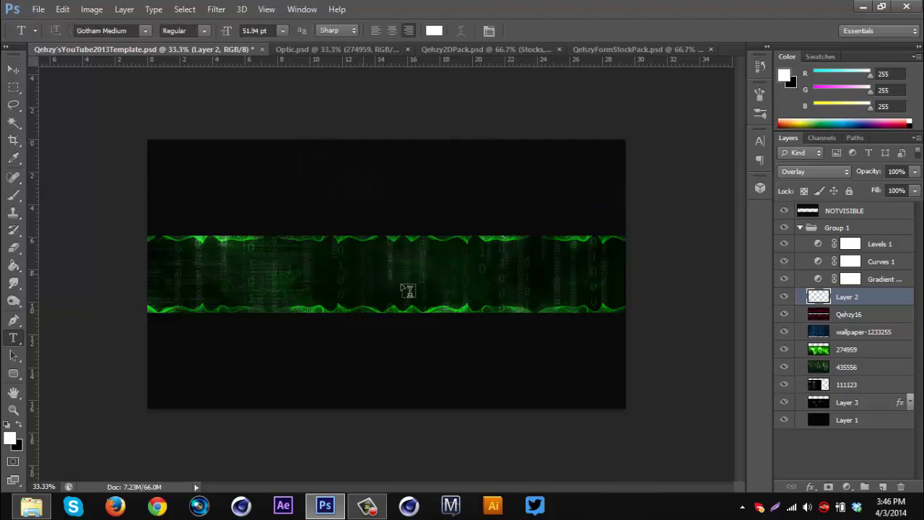
pyautogui.click(385, 284)
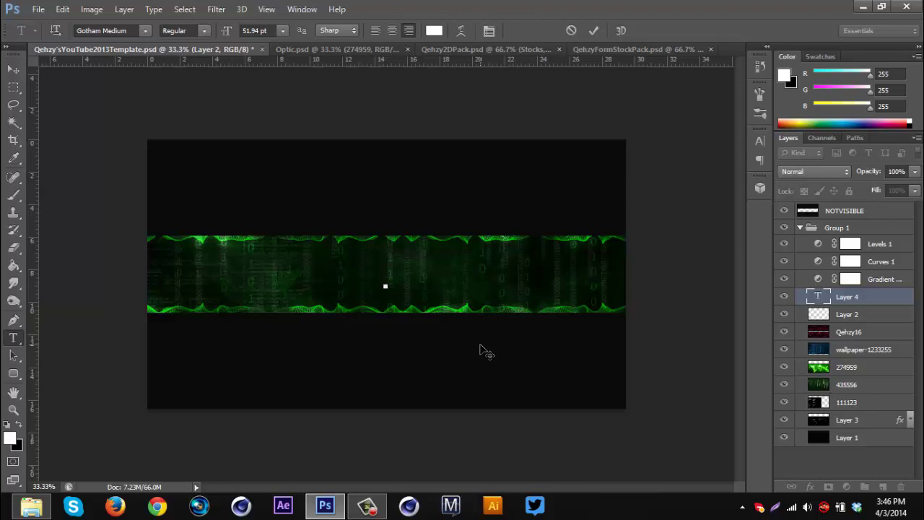
pyautogui.write('DERPLIT')
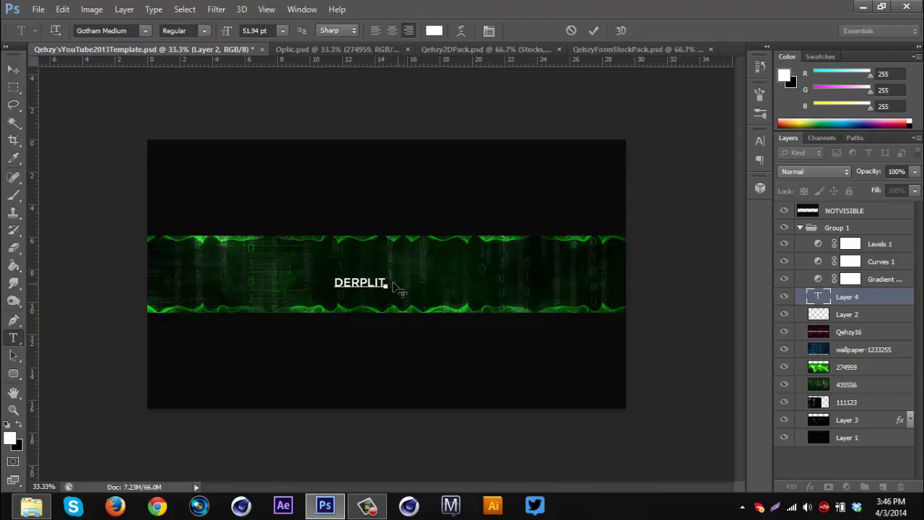
pyautogui.moveTo(388, 282); pyautogui.dragTo(279, 275)
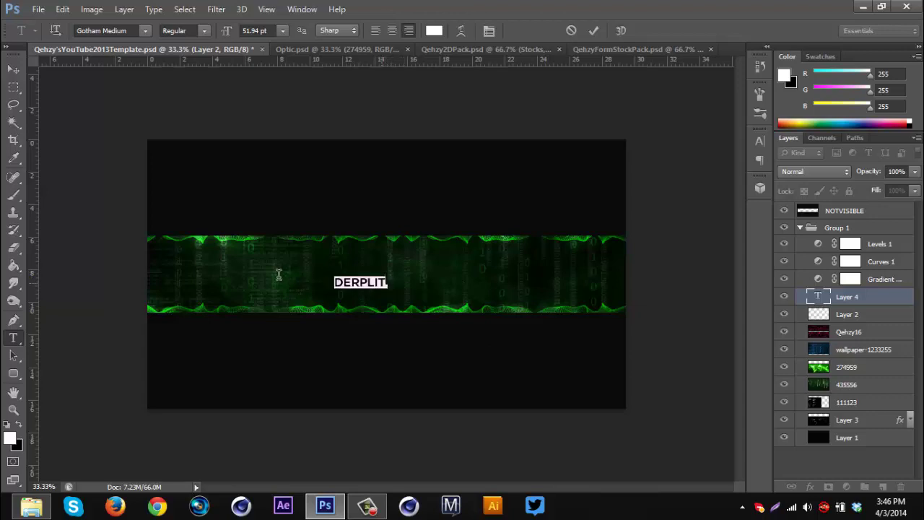
pyautogui.click(391, 31)
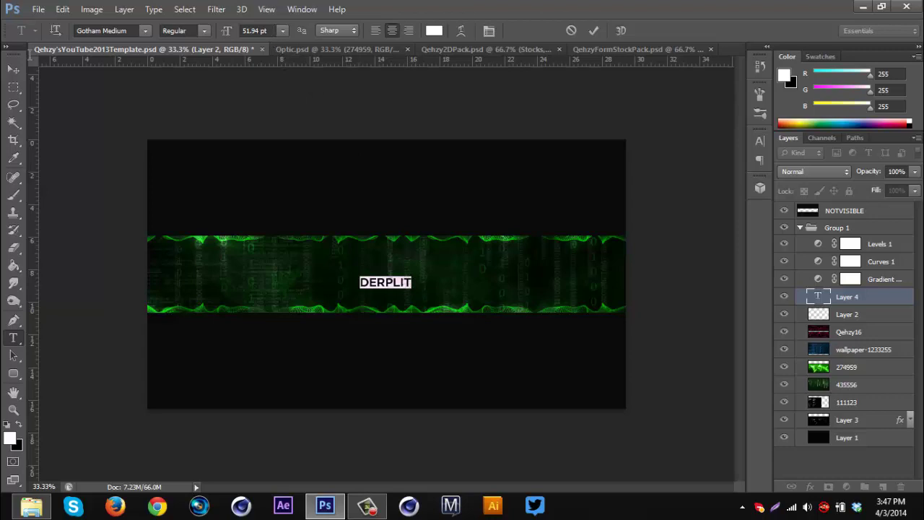
pyautogui.click(13, 69)
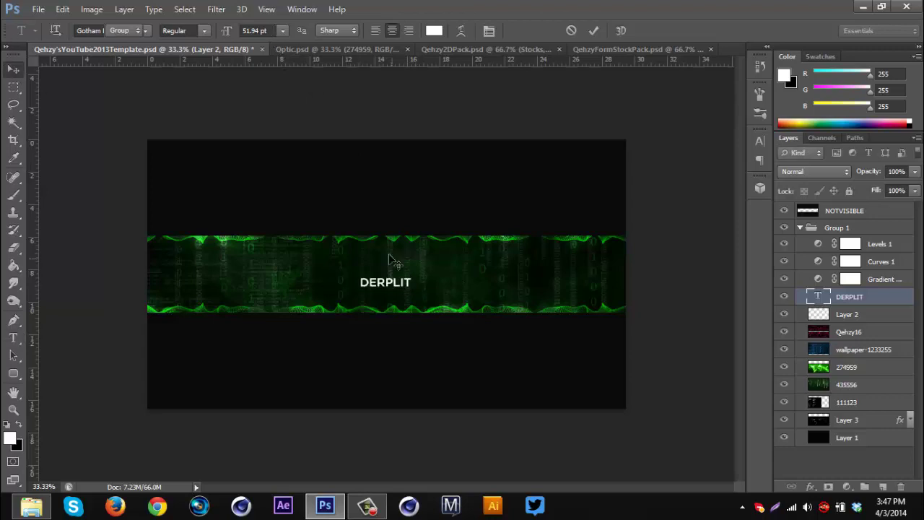
# Scale the DERPLIT text up to about 182 pt and move it to mid-height in the banner strip
pyautogui.hotkey('ctrl', 't')
pyautogui.moveTo(413, 291); pyautogui.dragTo(480, 327)
pyautogui.moveTo(359, 275); pyautogui.dragTo(304, 249)
pyautogui.press('Return')
pyautogui.moveTo(410, 290)
pyautogui.mouseDown()
pyautogui.moveTo(413, 273)
pyautogui.moveTo(412, 281)
pyautogui.mouseUp()
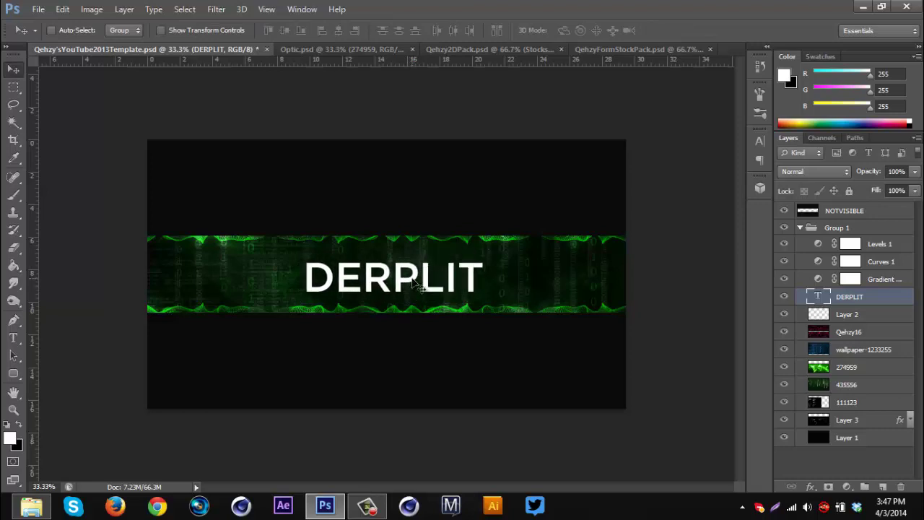
# Show the guides, nudge the DERPLIT text left until it is centred on the middle vertical guide, and hide the guides again
pyautogui.hotkey('ctrl', ';')
pyautogui.hotkey('ctrl', 't')
pyautogui.hotkey('shift', 'Left')
pyautogui.hotkey('shift', 'Left')
pyautogui.hotkey('shift', 'Left')
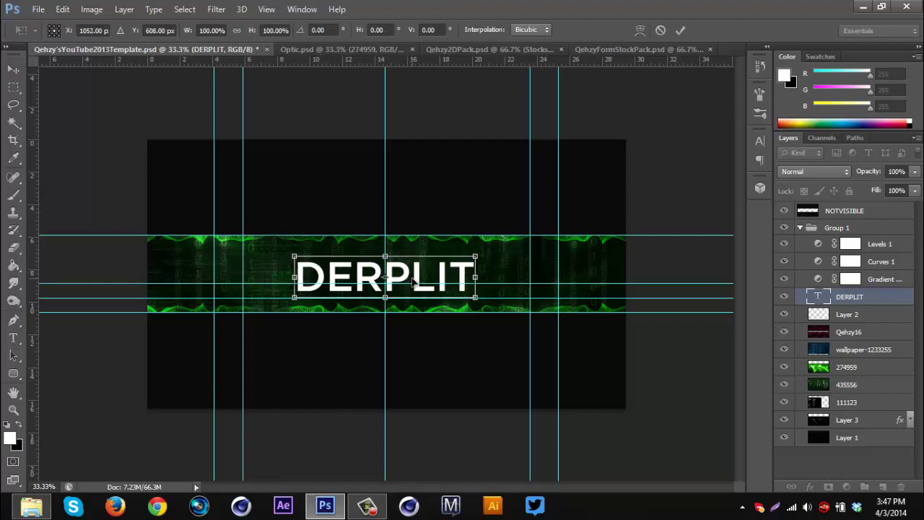
pyautogui.press('Return')
pyautogui.hotkey('ctrl', ';')
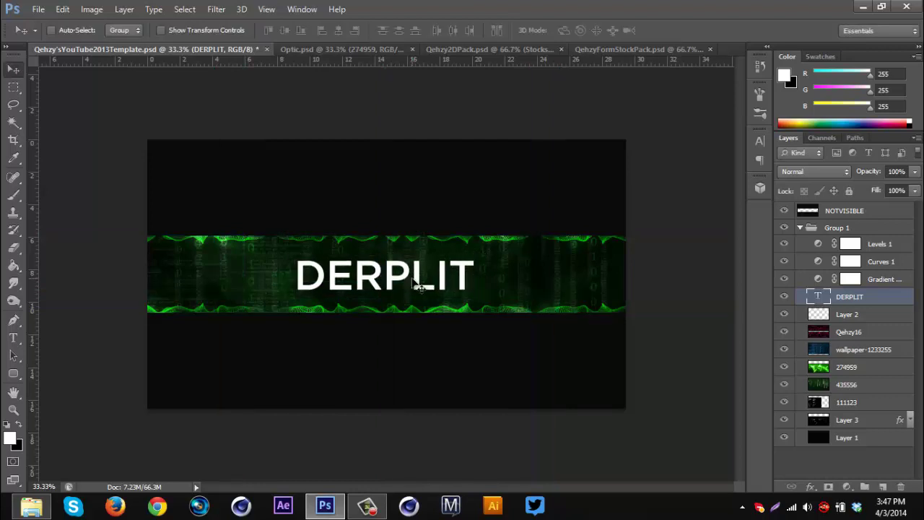
# Change the font of the whole DERPLIT text to Hall Fetica Wide
pyautogui.click(13, 343)
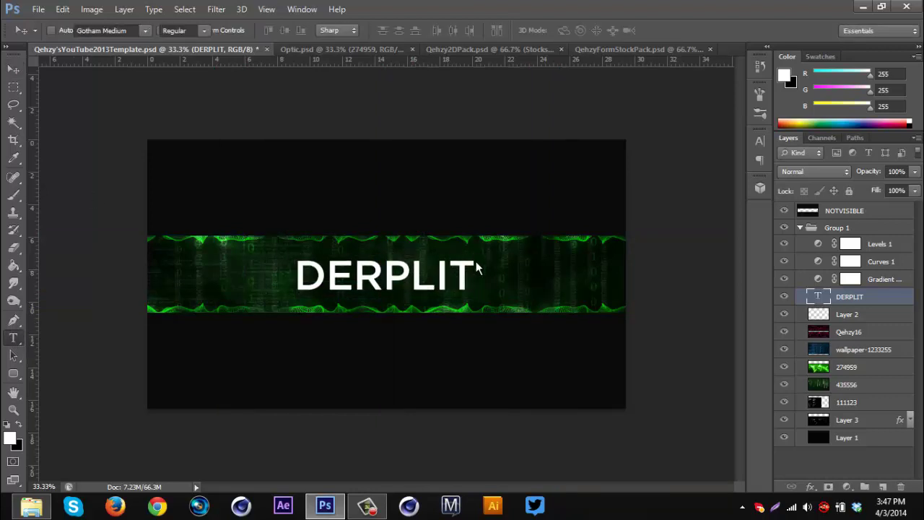
pyautogui.moveTo(473, 275); pyautogui.dragTo(243, 264)
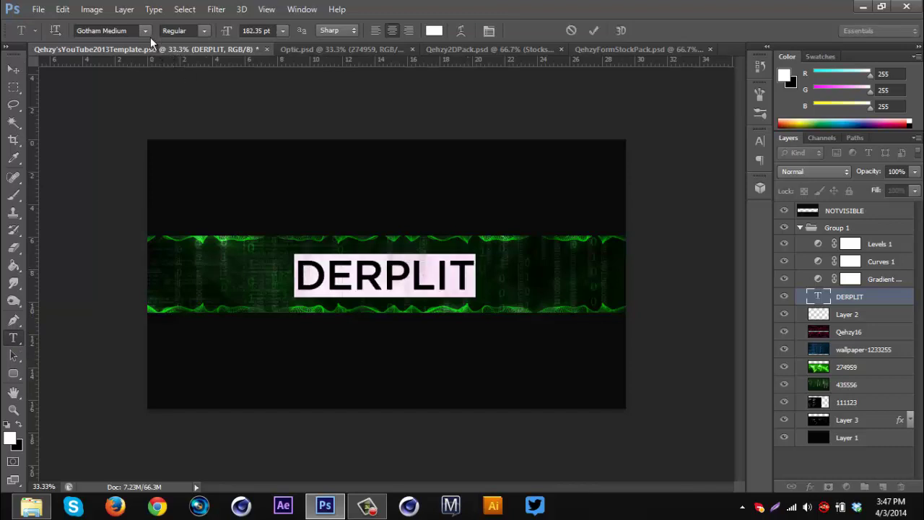
pyautogui.click(145, 30)
pyautogui.scroll(3, 253, 173)
pyautogui.scroll(-1, 250, 177)
pyautogui.scroll(-5, 253, 181)
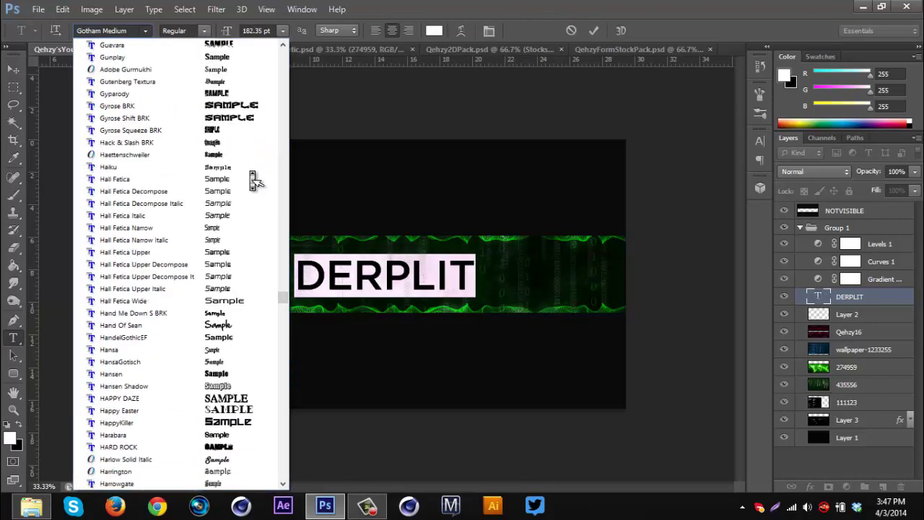
pyautogui.click(243, 304)
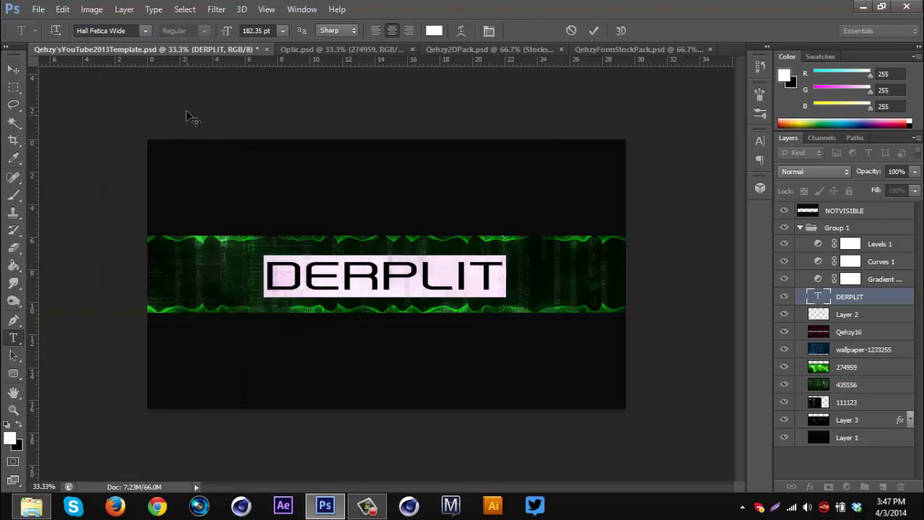
# Browse the installed fonts for a different typeface for the DERPLIT text
pyautogui.click(145, 31)
pyautogui.scroll(-10, 182, 171)
pyautogui.scroll(-20, 184, 172)
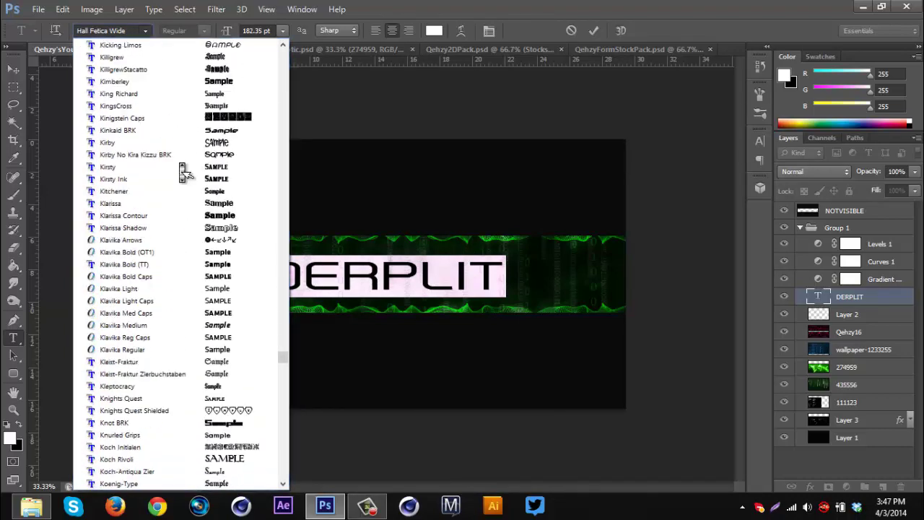
pyautogui.scroll(20, 182, 171)
pyautogui.click(101, 30)
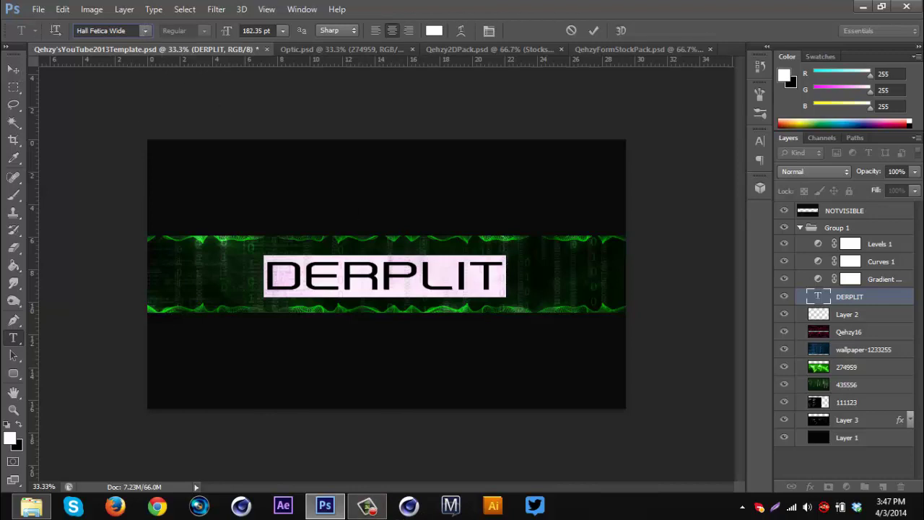
pyautogui.click(367, 505)
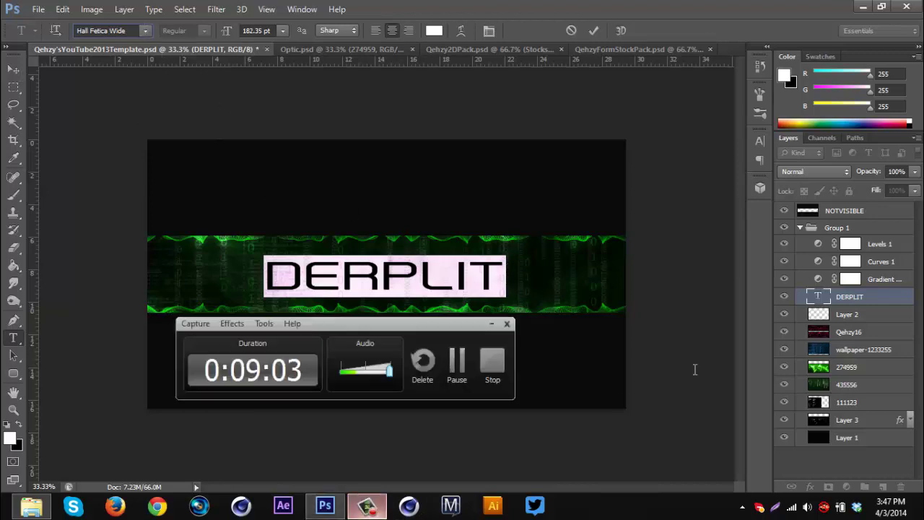
pyautogui.click(458, 361)
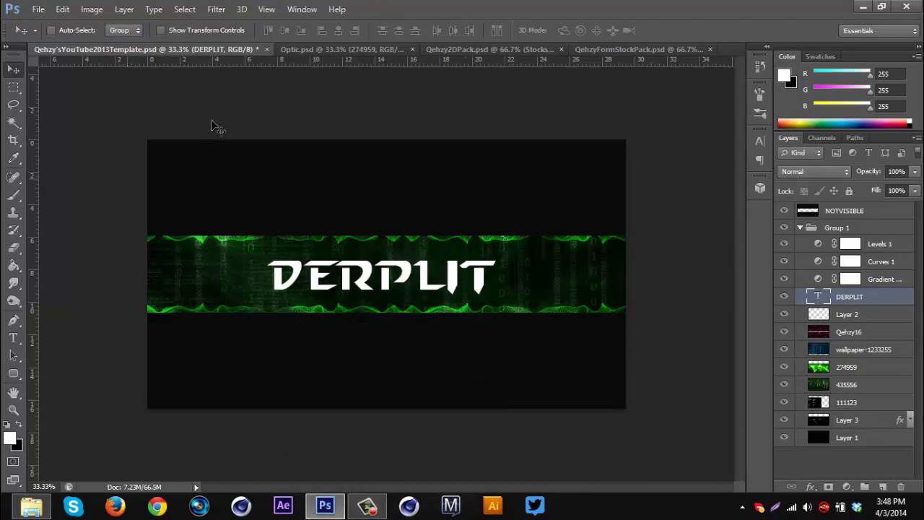
pyautogui.click(16, 339)
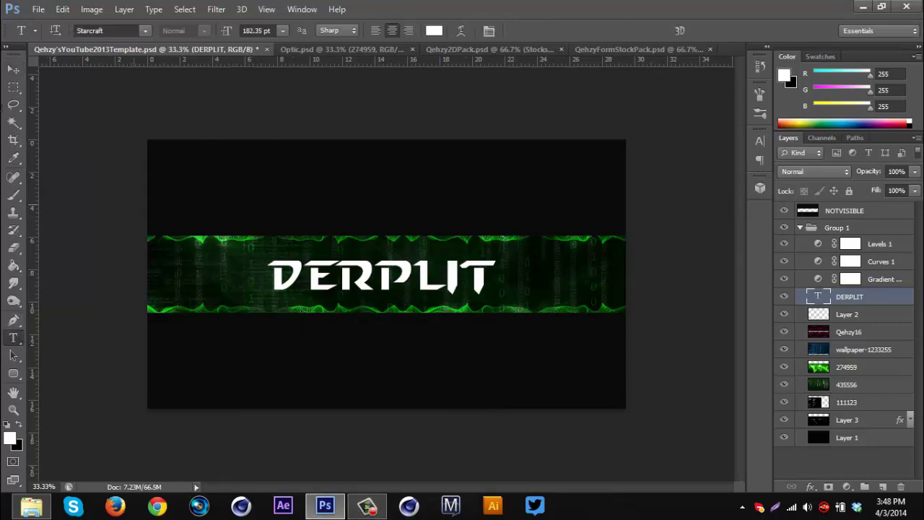
pyautogui.click(14, 71)
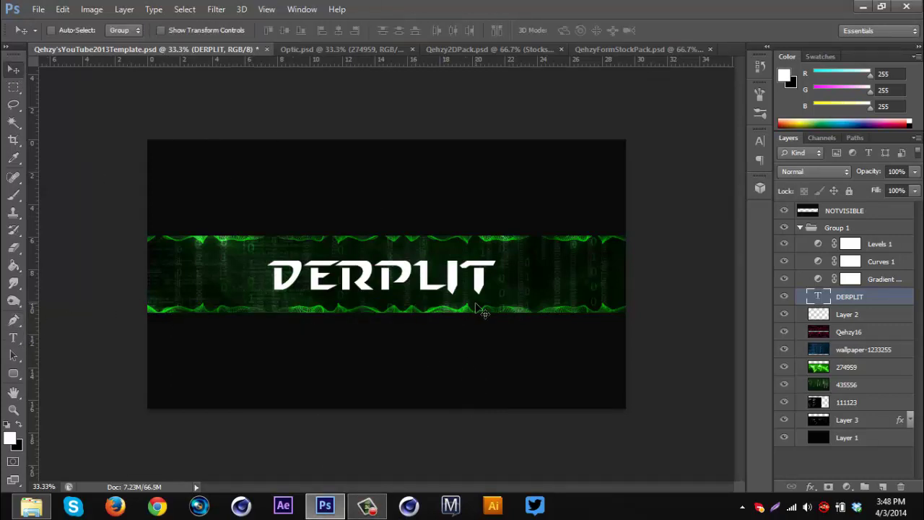
# Add a Gradient Overlay layer style to the DERPLIT text using the two-tone magenta gradient preset
pyautogui.doubleClick(896, 304)
pyautogui.moveTo(523, 89); pyautogui.dragTo(626, 87)
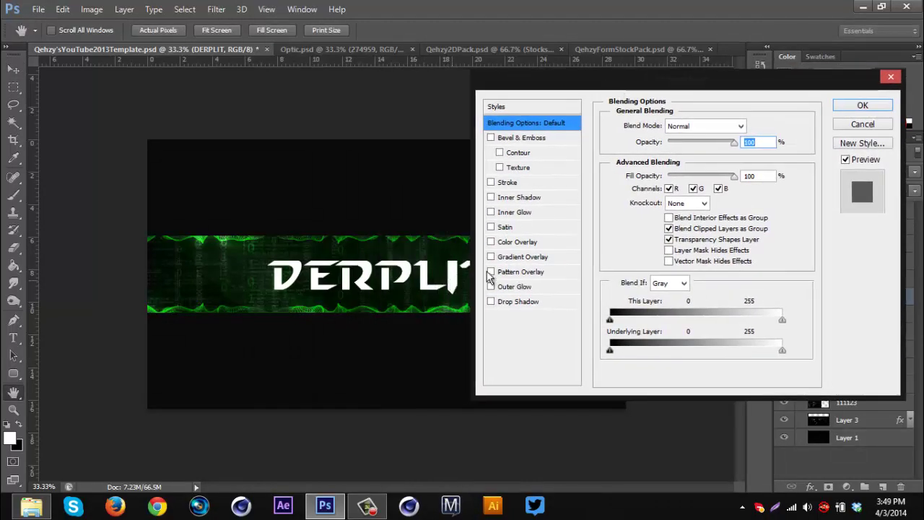
pyautogui.click(526, 257)
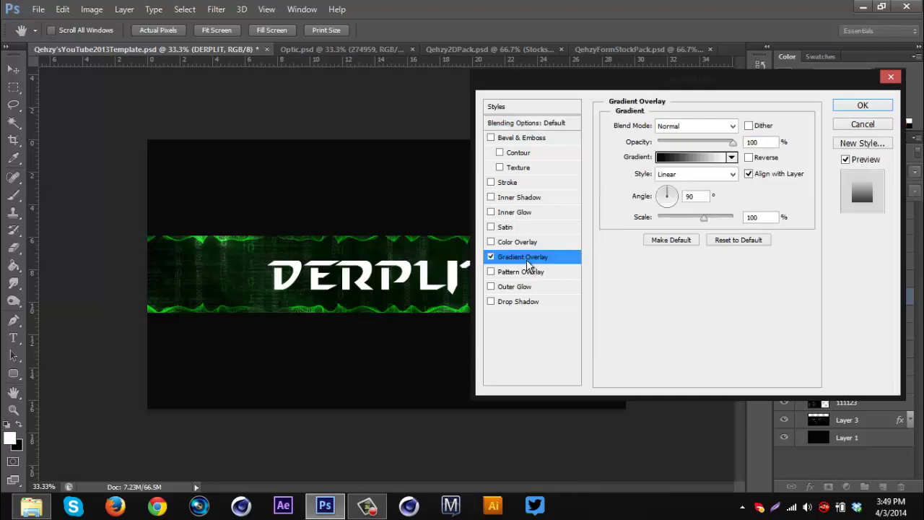
pyautogui.click(731, 157)
pyautogui.click(704, 249)
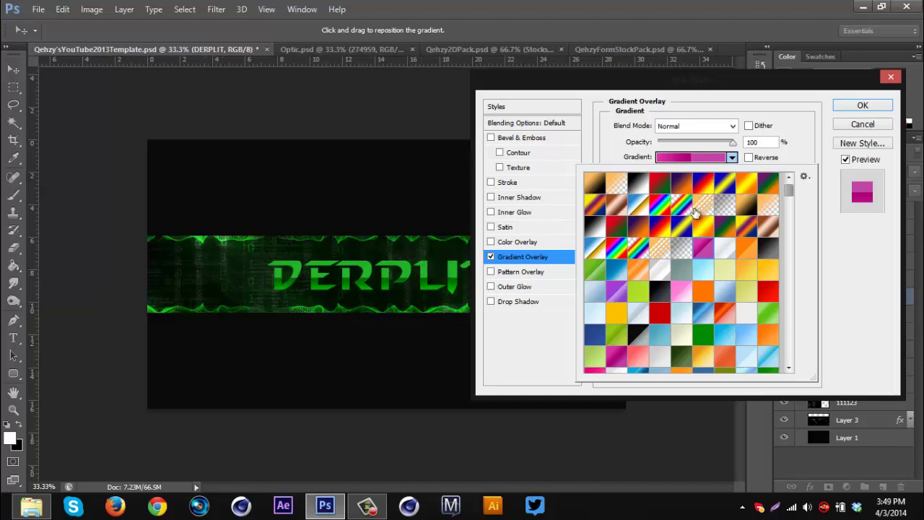
pyautogui.click(853, 260)
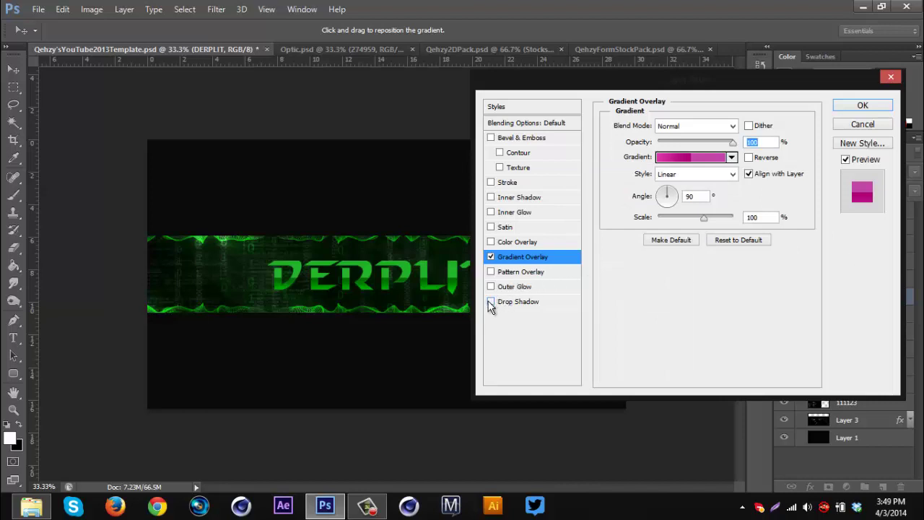
# Add a Drop Shadow to the DERPLIT text with 41% opacity, 0 px distance and 10 px size
pyautogui.click(491, 302)
pyautogui.click(514, 303)
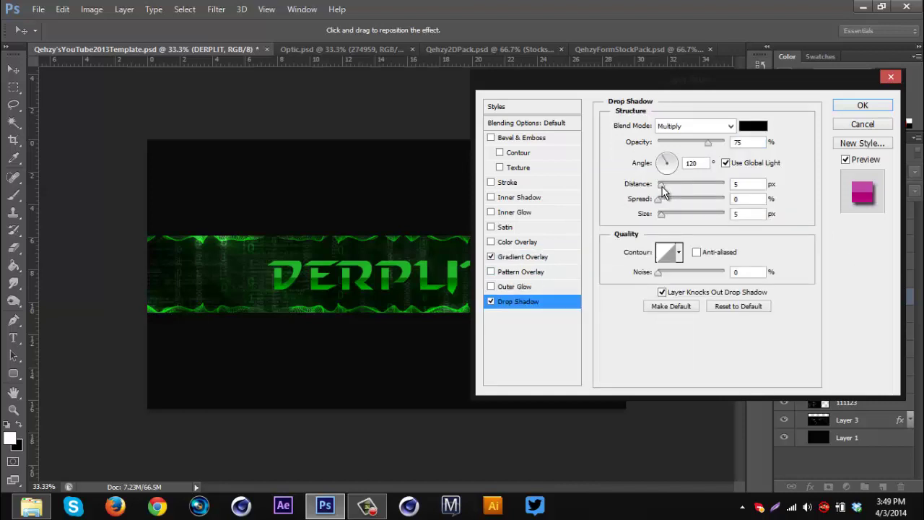
pyautogui.moveTo(662, 189); pyautogui.dragTo(667, 217)
pyautogui.moveTo(694, 139); pyautogui.dragTo(686, 142)
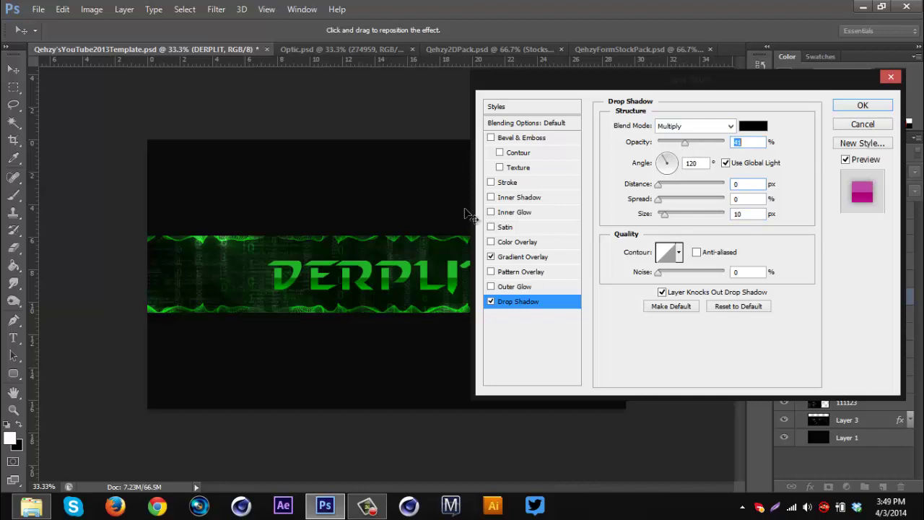
# Add an Inner Glow in Overlay blend mode to the DERPLIT text and apply the layer styles
pyautogui.click(491, 212)
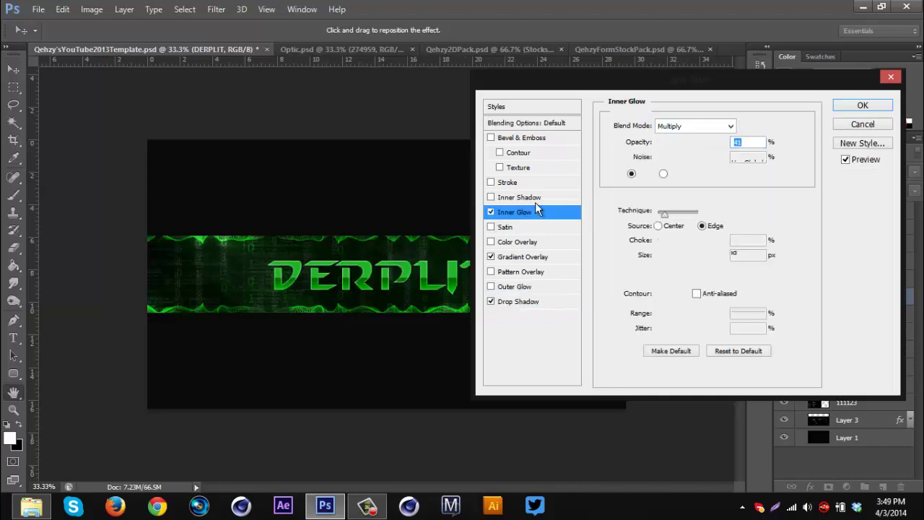
pyautogui.click(683, 128)
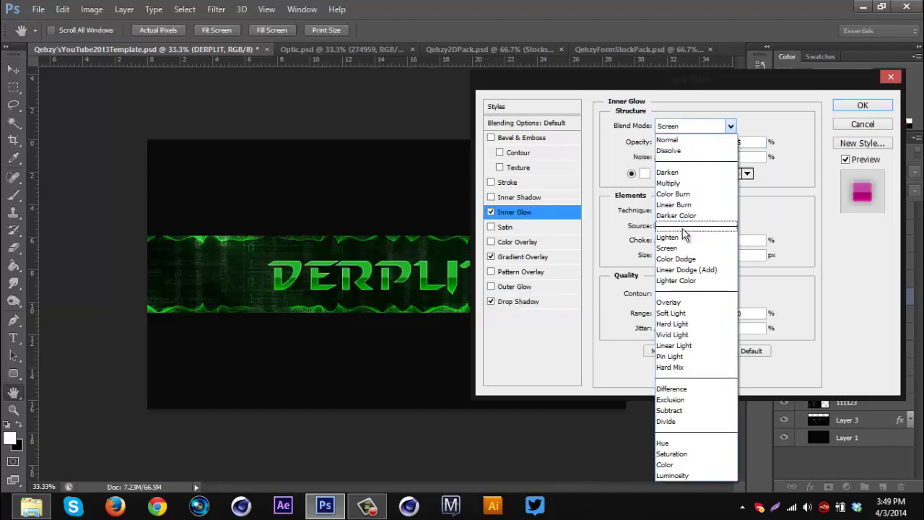
pyautogui.click(673, 302)
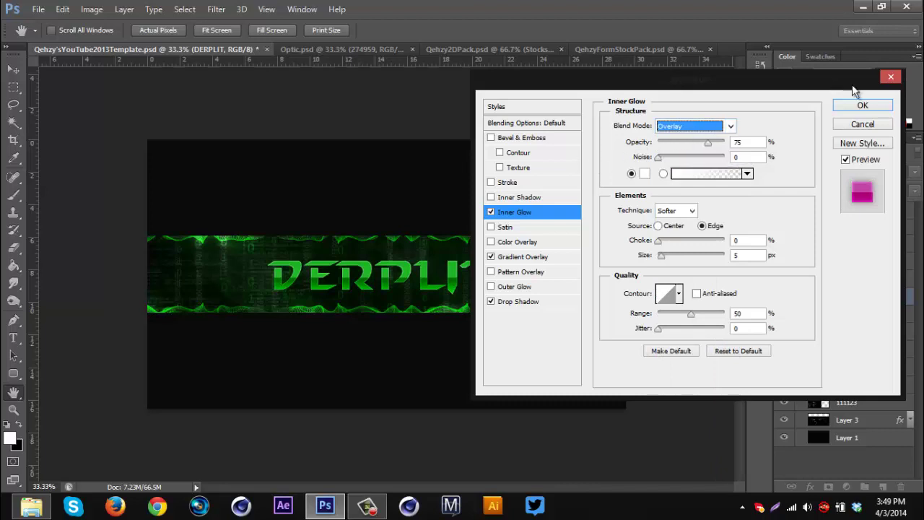
pyautogui.click(863, 106)
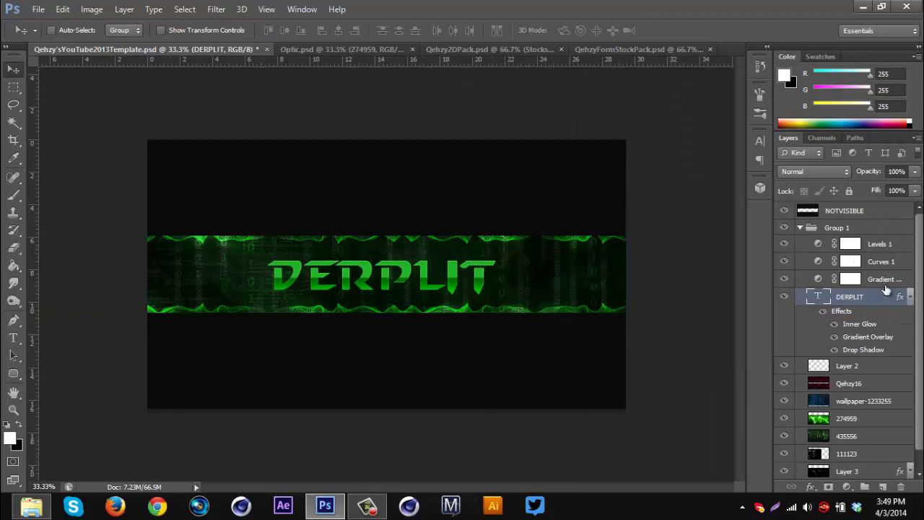
# Rasterize the DERPLIT layer style and remove the letters PLIT from the layer with a rectangular selection
pyautogui.rightClick(881, 308)
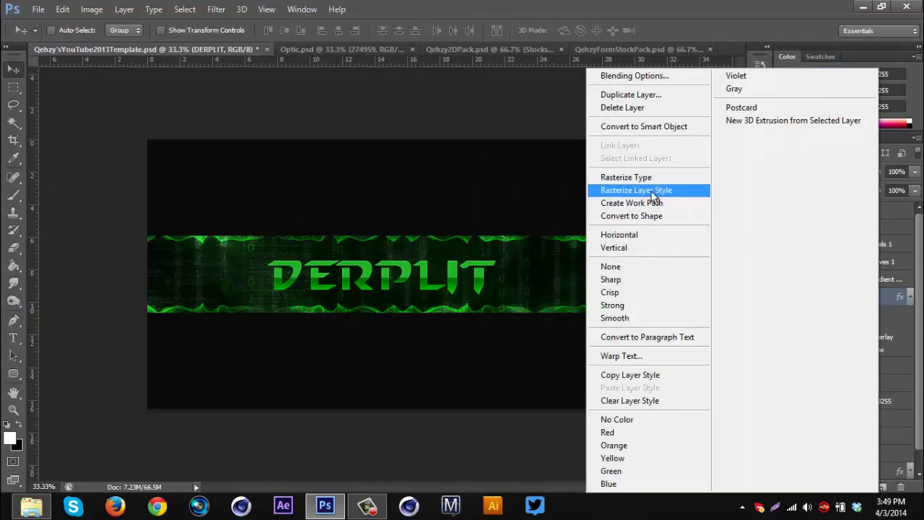
pyautogui.click(649, 190)
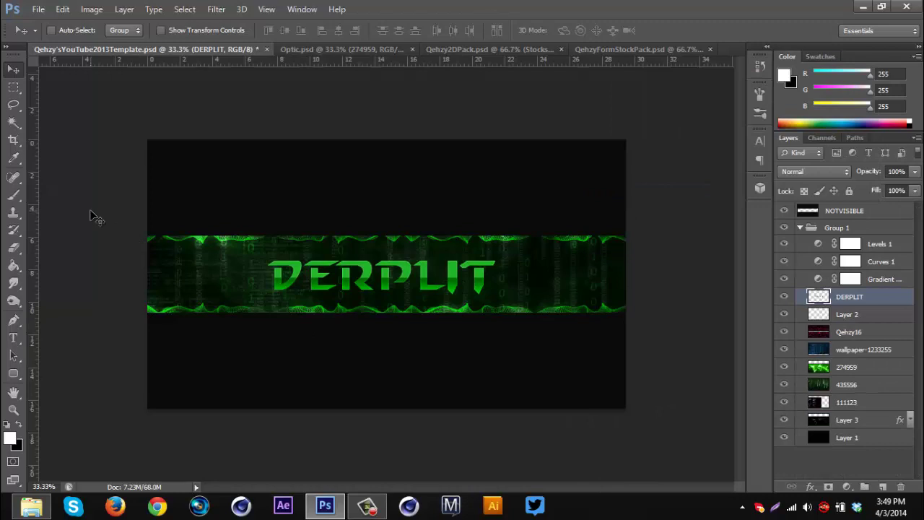
pyautogui.click(13, 86)
pyautogui.moveTo(375, 253); pyautogui.dragTo(501, 293)
pyautogui.moveTo(504, 298); pyautogui.dragTo(507, 299)
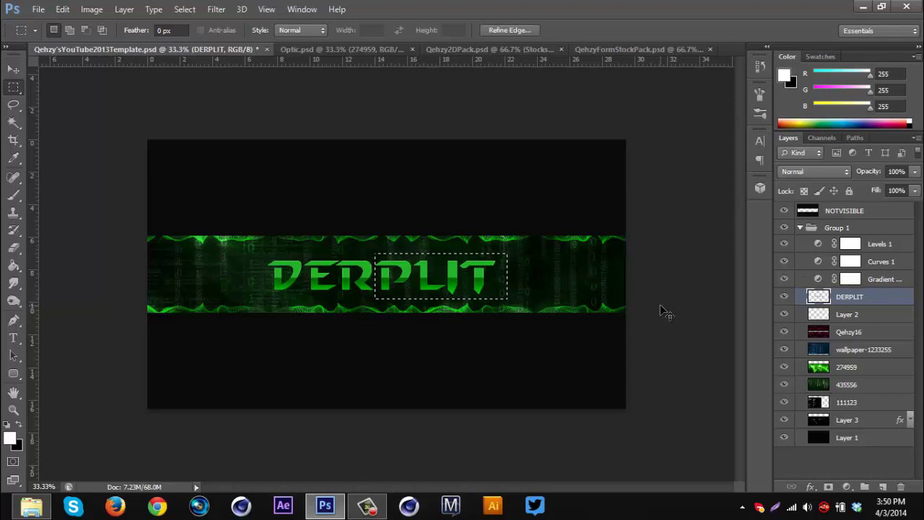
pyautogui.press('Delete')
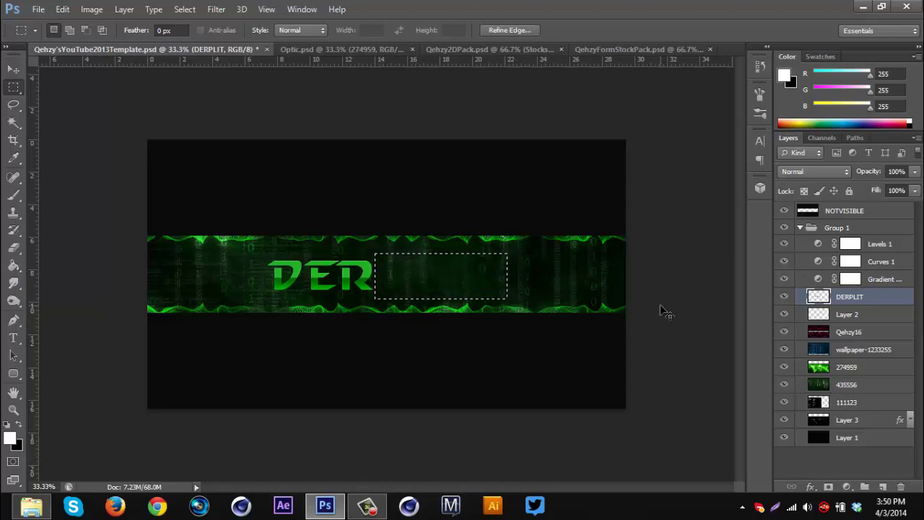
# Paste the letters PLIT onto their own layer and move them back into line beside DER
pyautogui.hotkey('ctrl', 'v')
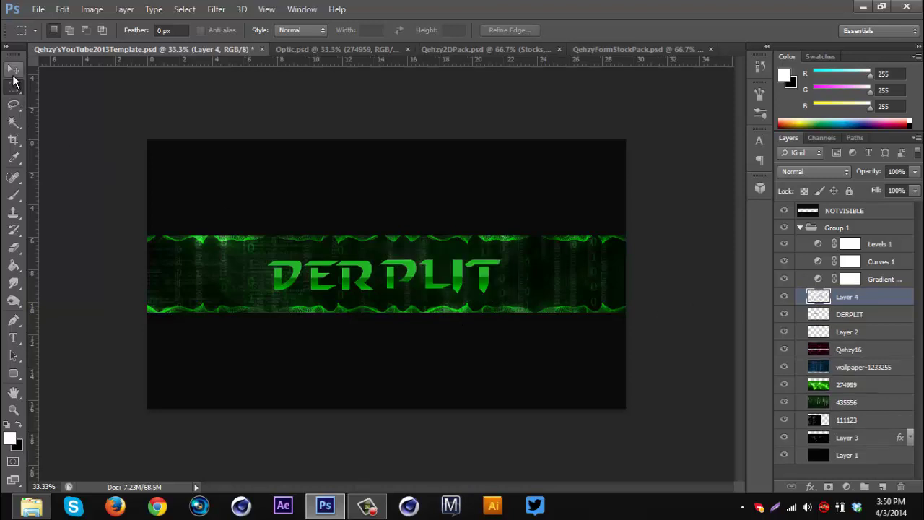
pyautogui.click(13, 69)
pyautogui.moveTo(439, 276)
pyautogui.mouseDown()
pyautogui.moveTo(470, 276)
pyautogui.moveTo(438, 277)
pyautogui.mouseUp()
# Turn the PLIT letters light grey with Hue/Saturation, using saturation -100 and lightness +25
pyautogui.hotkey('ctrl', 'u')
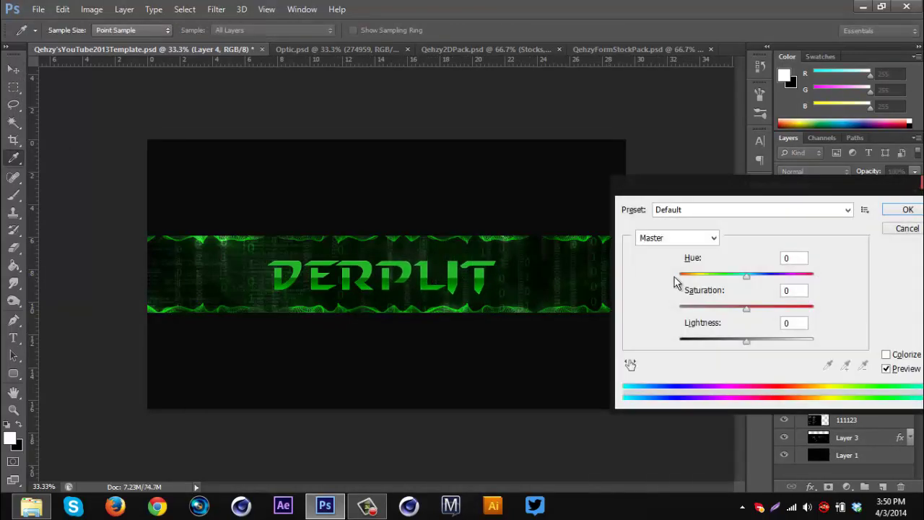
pyautogui.moveTo(713, 308); pyautogui.dragTo(633, 309)
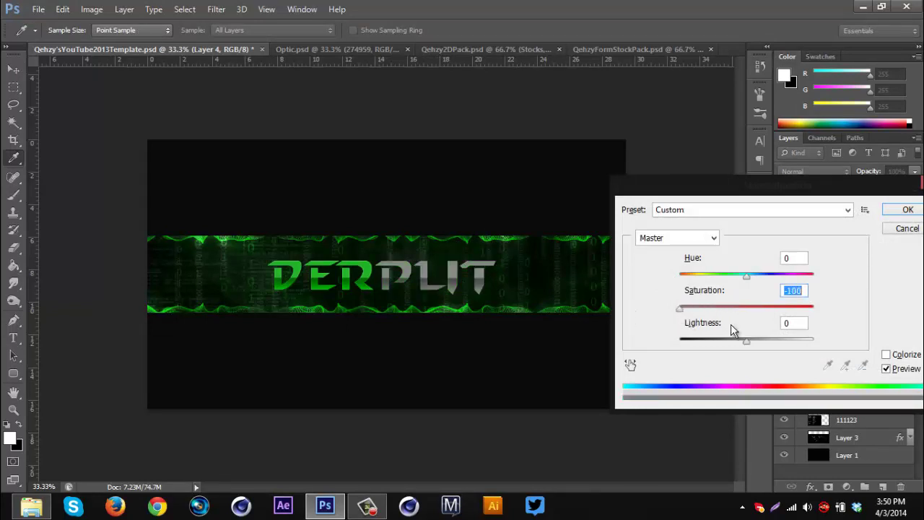
pyautogui.moveTo(746, 343); pyautogui.dragTo(764, 341)
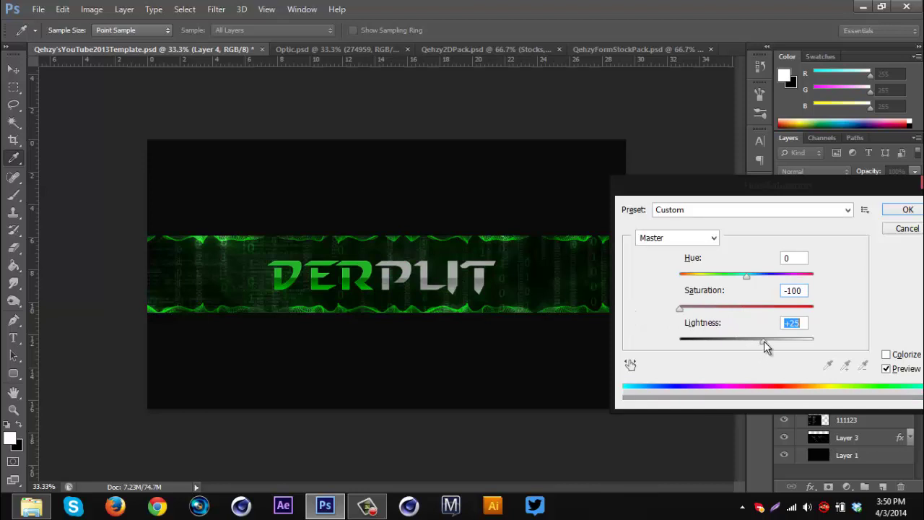
pyautogui.click(907, 211)
pyautogui.press('v')
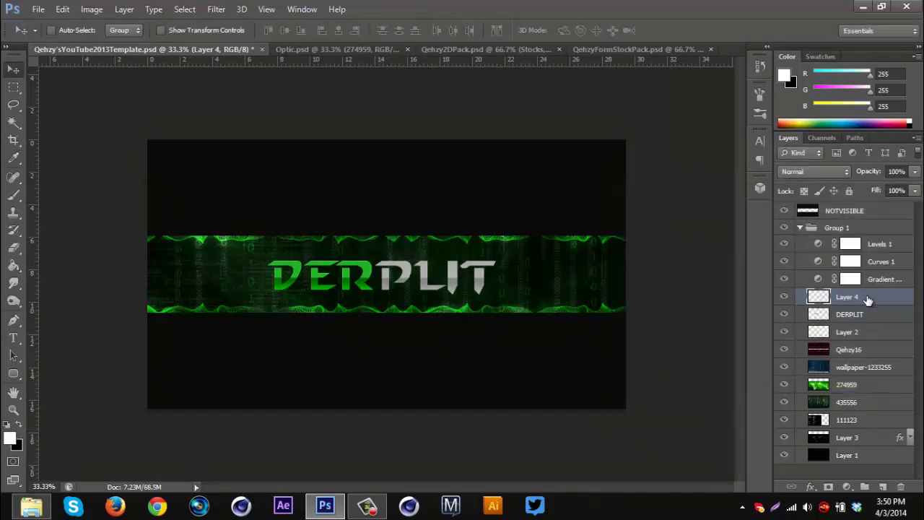
# Merge the PLIT layer down into the DERPLIT layer and nudge the whole title slightly upward
pyautogui.rightClick(863, 298)
pyautogui.click(629, 343)
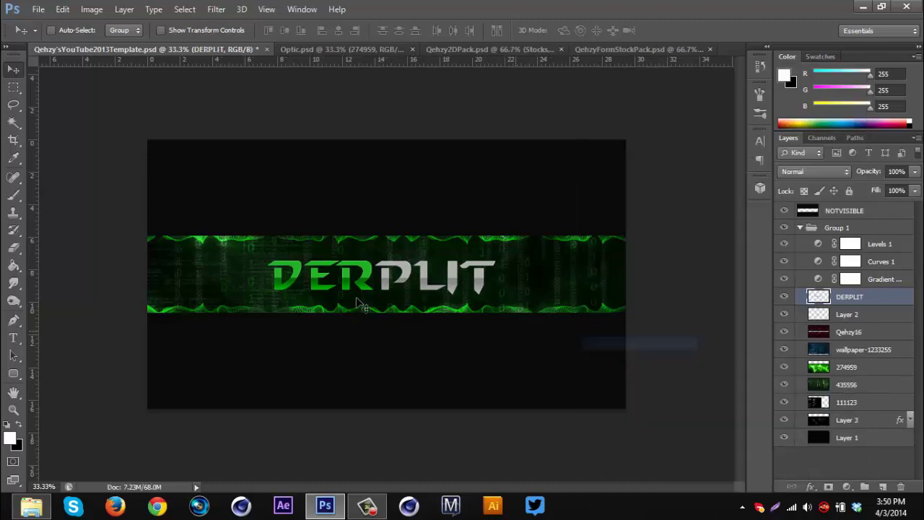
pyautogui.press('Up')
pyautogui.press('Up')
pyautogui.press('Up')
pyautogui.press('Up')
pyautogui.press('Up')
pyautogui.press('Up')
pyautogui.press('Up')
pyautogui.press('Up')
pyautogui.press('Up')
pyautogui.press('Up')
pyautogui.press('Up')
pyautogui.press('Up')
pyautogui.press('Up')
pyautogui.press('Up')
pyautogui.press('Up')
pyautogui.press('Up')
pyautogui.press('Up')
pyautogui.press('Up')
pyautogui.press('Up')
pyautogui.press('Up')
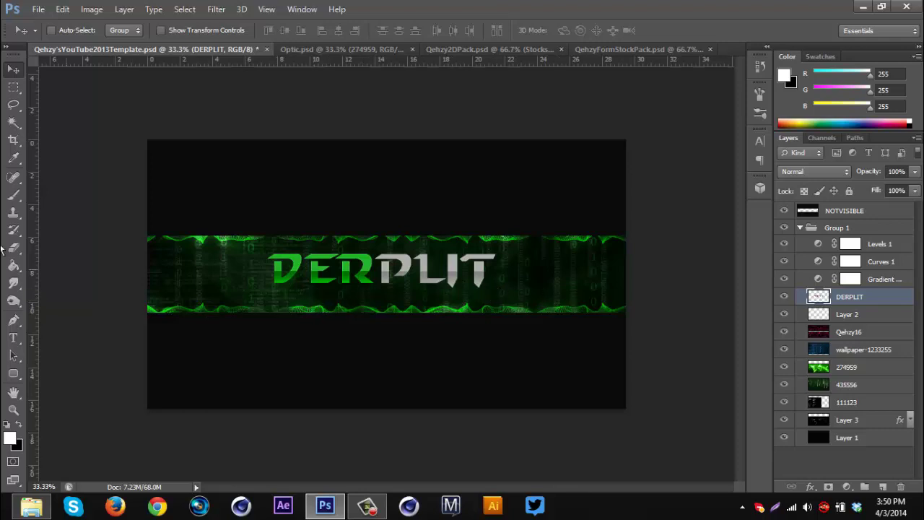
# Add a small white derplit handle at 51.94 pt as a new text layer centred beneath the title
pyautogui.click(838, 318)
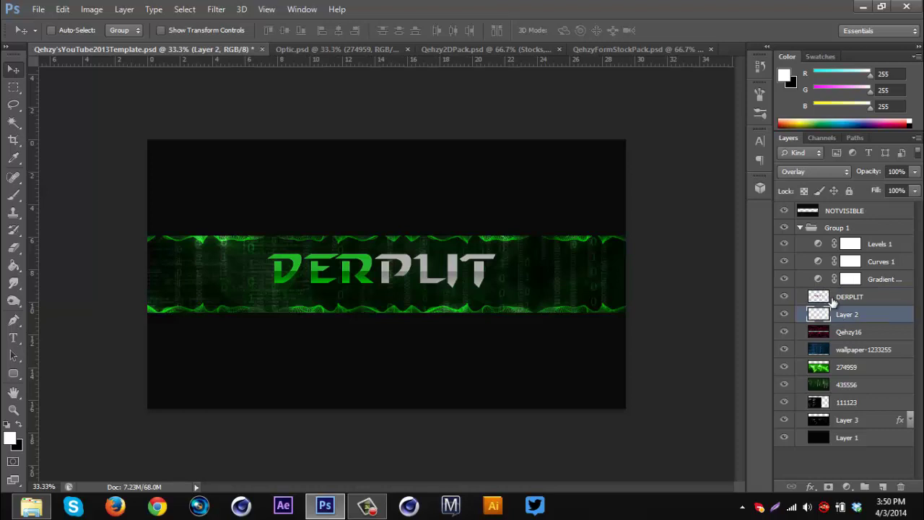
pyautogui.click(860, 295)
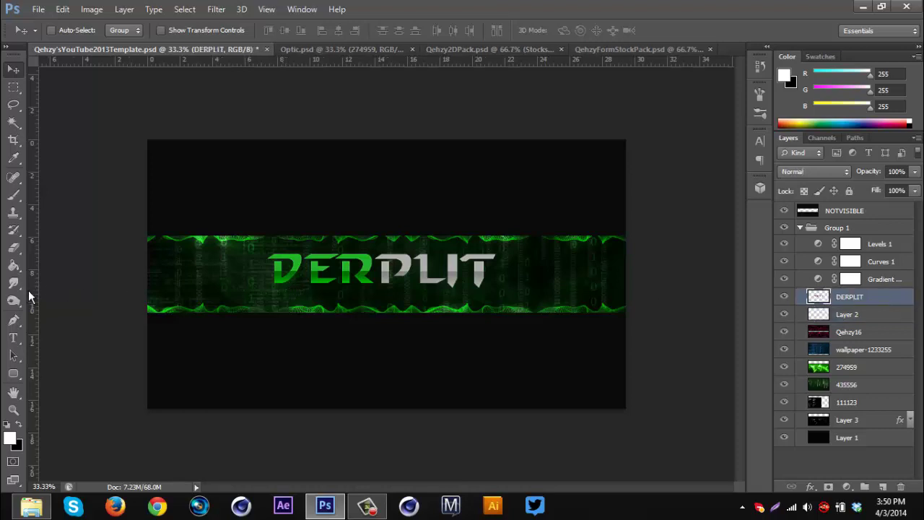
pyautogui.click(12, 338)
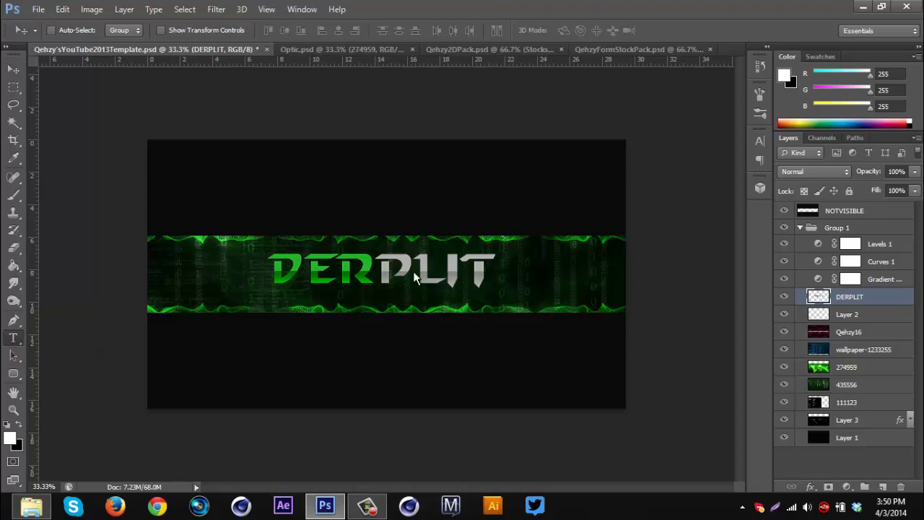
pyautogui.click(376, 297)
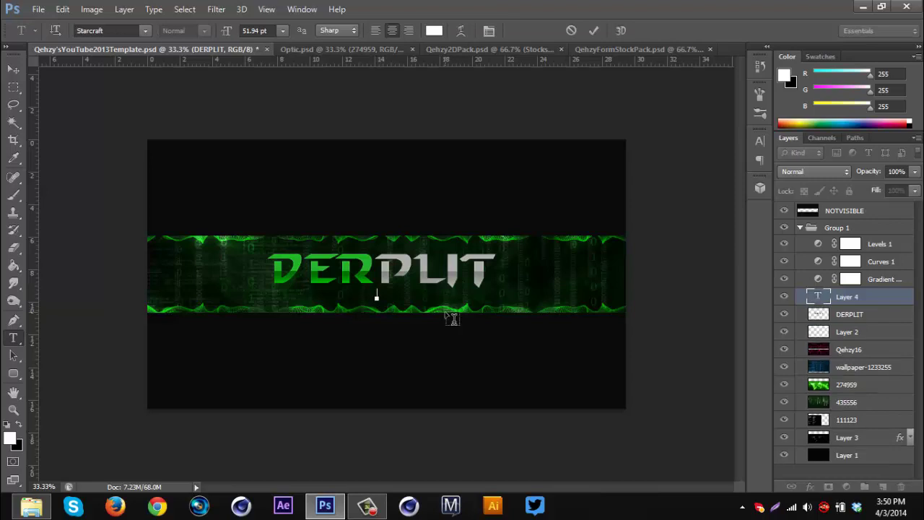
pyautogui.write('ederplit')
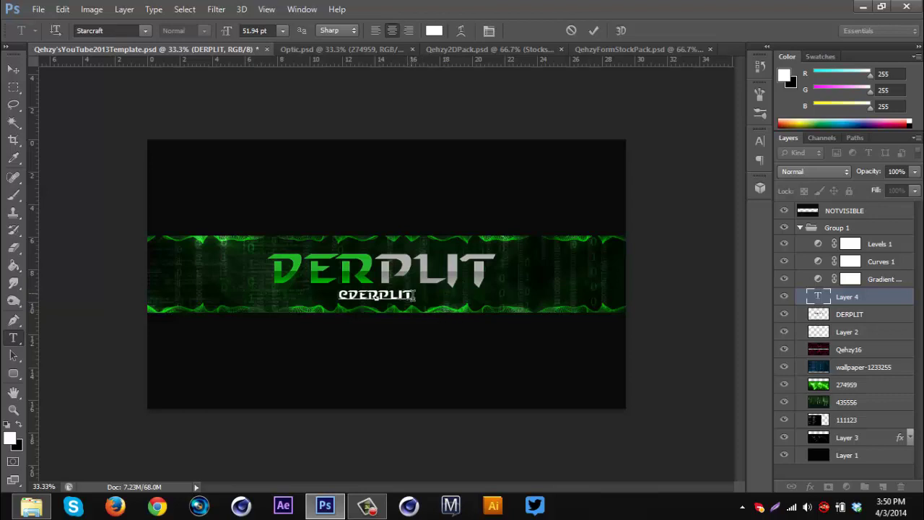
# Change the font of the whole handle text beneath the title to Gotham Medium
pyautogui.hotkey('ctrl', 'a')
pyautogui.click(117, 30)
pyautogui.write('Got')
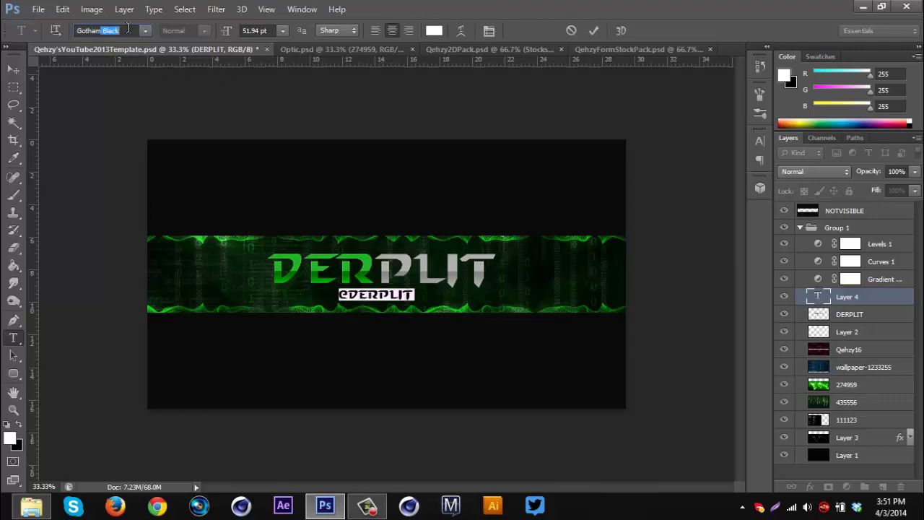
pyautogui.click(145, 30)
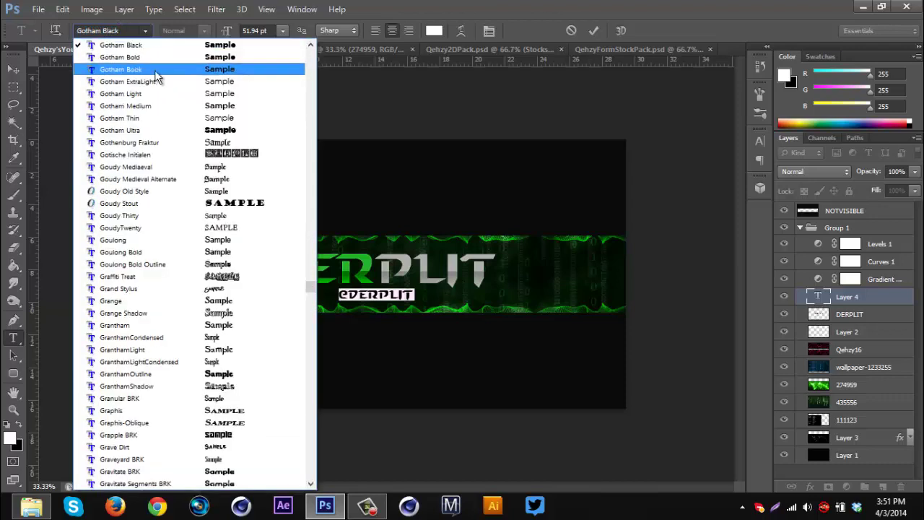
pyautogui.click(166, 108)
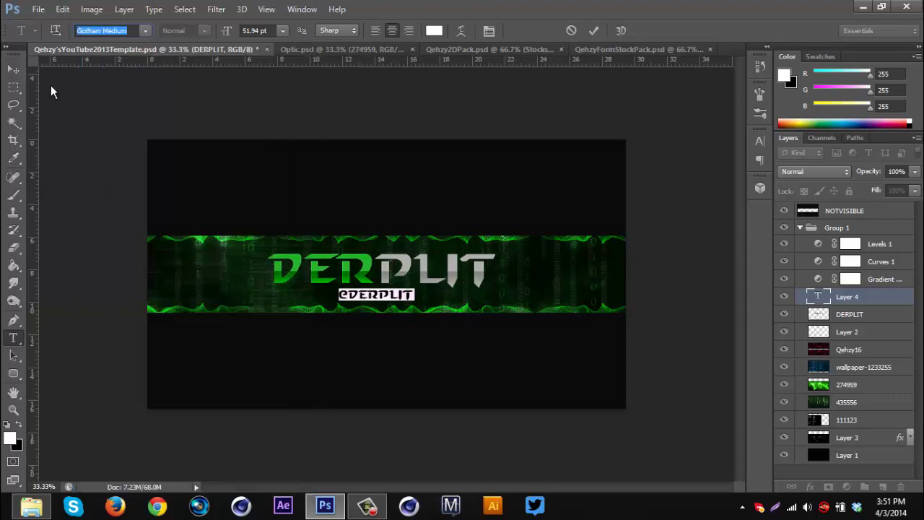
pyautogui.click(399, 295)
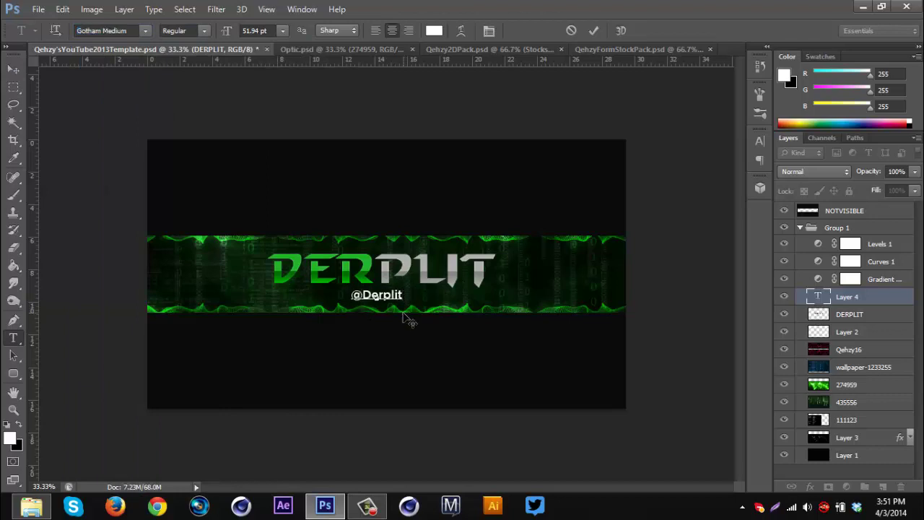
pyautogui.press('BackSpace')
pyautogui.press('BackSpace')
pyautogui.press('BackSpace')
pyautogui.press('BackSpace')
pyautogui.press('BackSpace')
pyautogui.press('BackSpace')
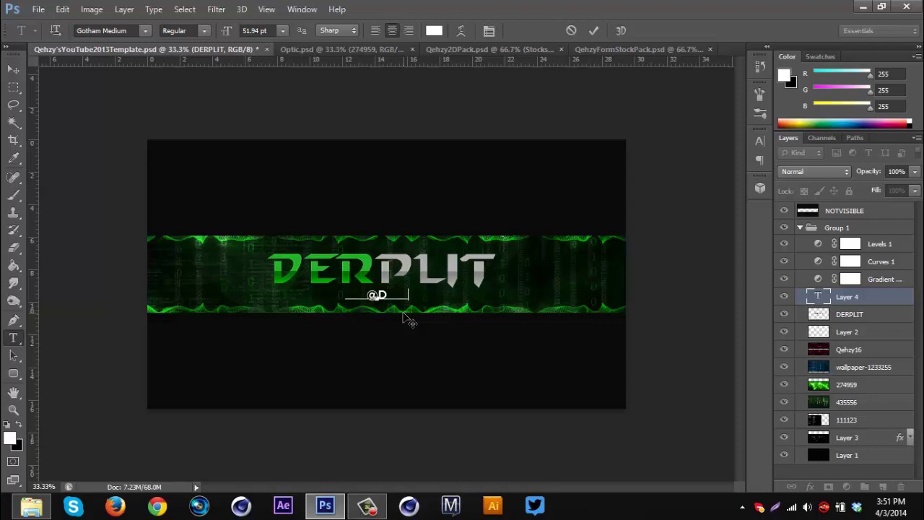
pyautogui.write('ERPLIT')
pyautogui.click(13, 69)
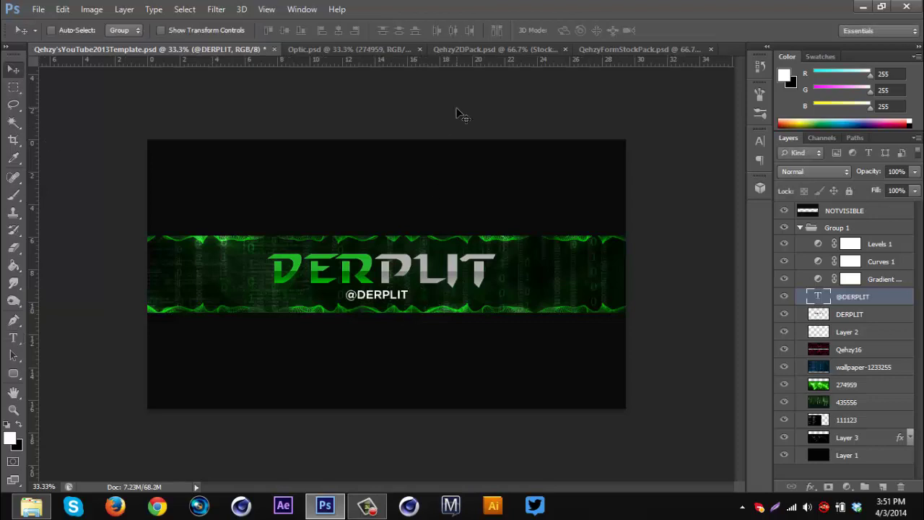
pyautogui.click(475, 47)
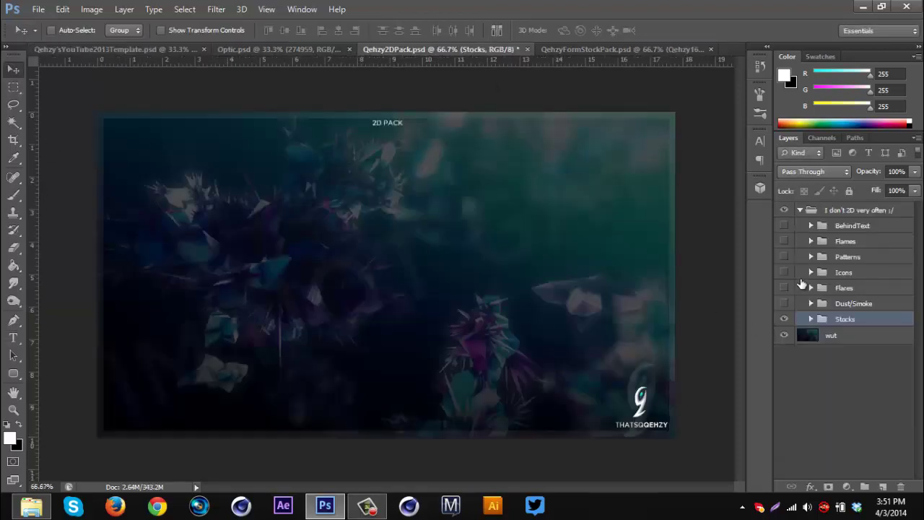
pyautogui.click(811, 272)
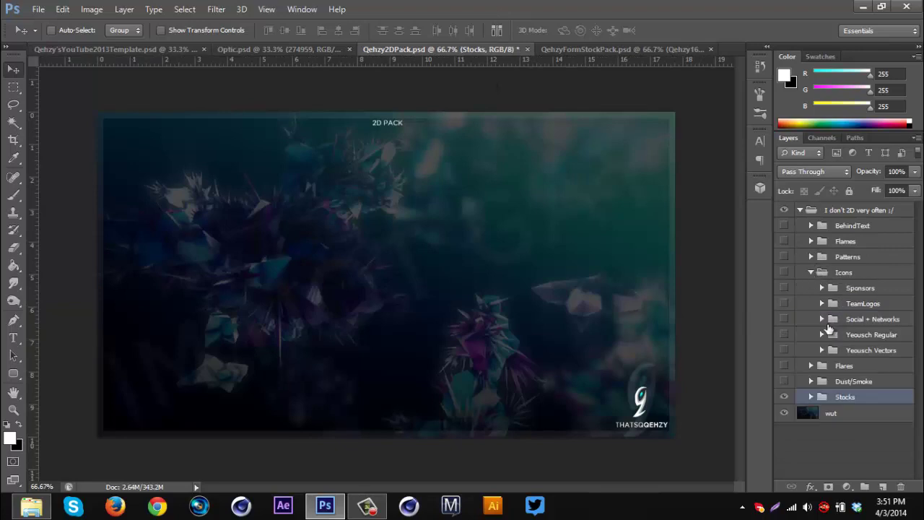
pyautogui.click(821, 319)
pyautogui.moveTo(884, 408); pyautogui.dragTo(394, 299)
pyautogui.moveTo(393, 299); pyautogui.dragTo(524, 336)
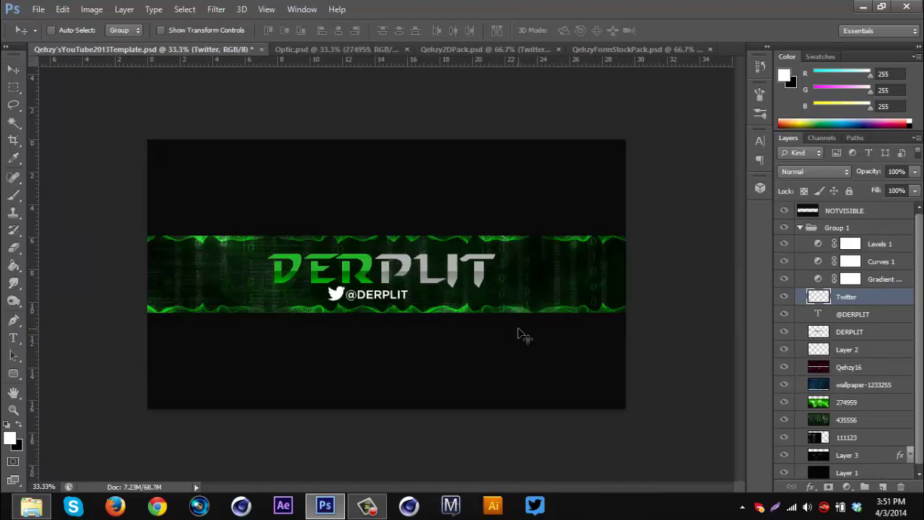
# Scale the Twitter bird icon down to match the handle text's height and fit it beside the @ sign
pyautogui.hotkey('ctrl', 't')
pyautogui.moveTo(338, 290)
pyautogui.mouseDown()
pyautogui.moveTo(347, 285)
pyautogui.moveTo(342, 293)
pyautogui.mouseUp()
pyautogui.press('Return')
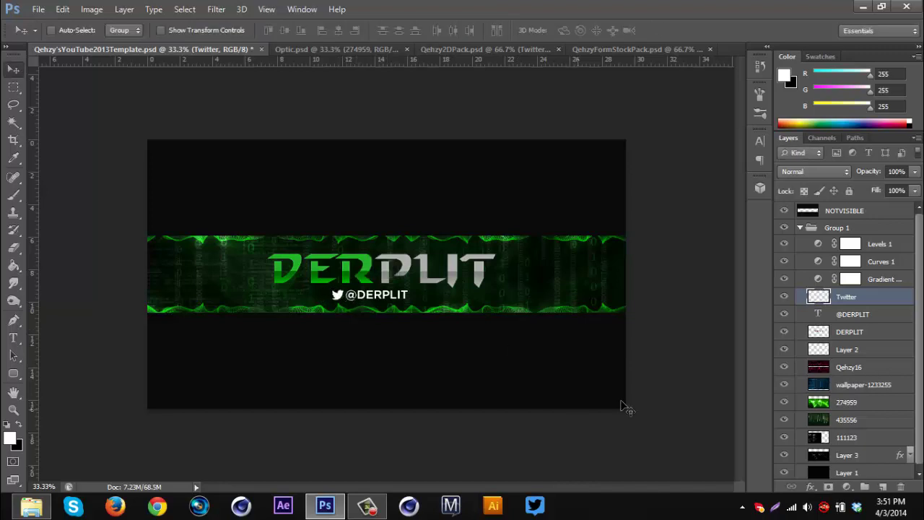
pyautogui.click(882, 315)
pyautogui.rightClick(883, 314)
pyautogui.click(634, 178)
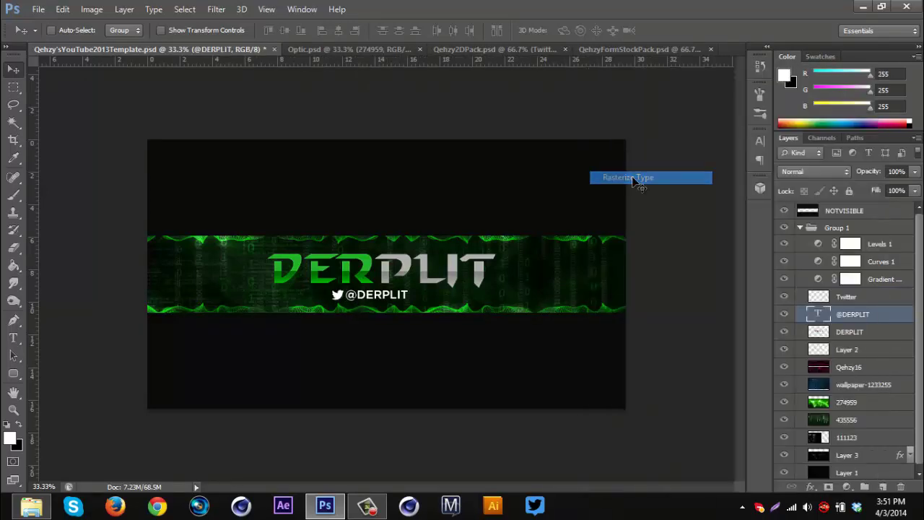
pyautogui.keyDown('ctrl'); pyautogui.click(877, 299); pyautogui.keyUp('ctrl')
pyautogui.rightClick(876, 299)
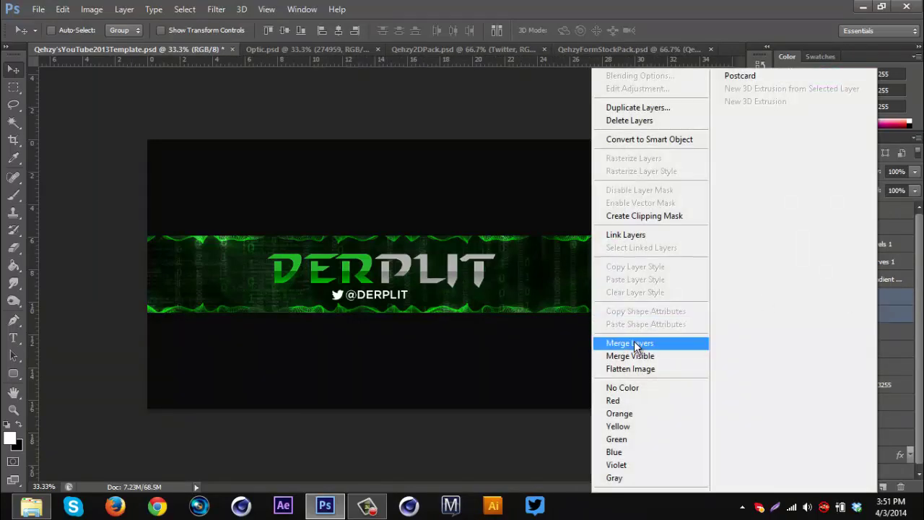
pyautogui.click(635, 345)
# Add a Gradient Overlay to the merged Twitter handle layer using the two-tone magenta gradient preset
pyautogui.doubleClick(889, 300)
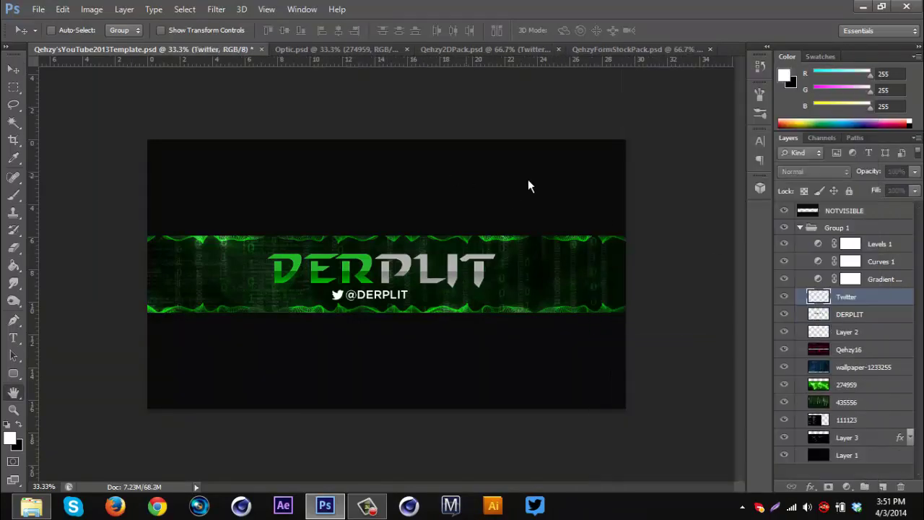
pyautogui.click(519, 258)
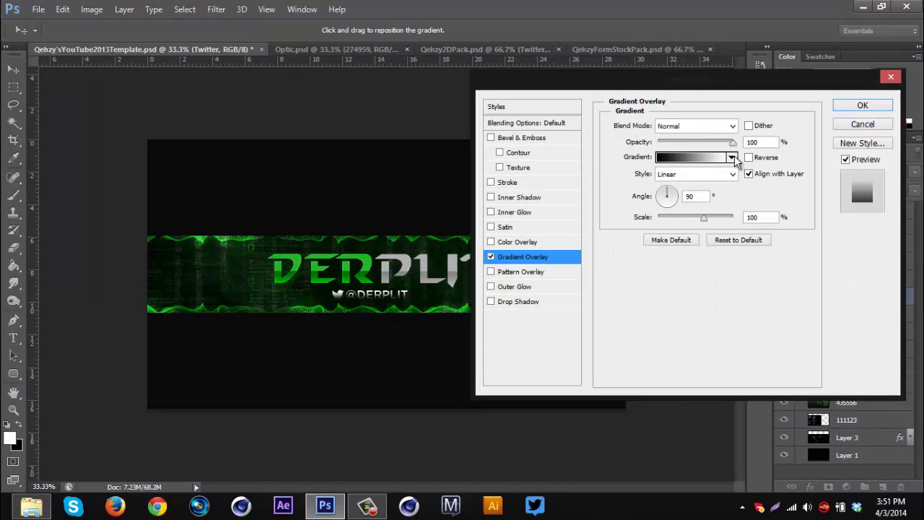
pyautogui.click(732, 157)
pyautogui.click(703, 248)
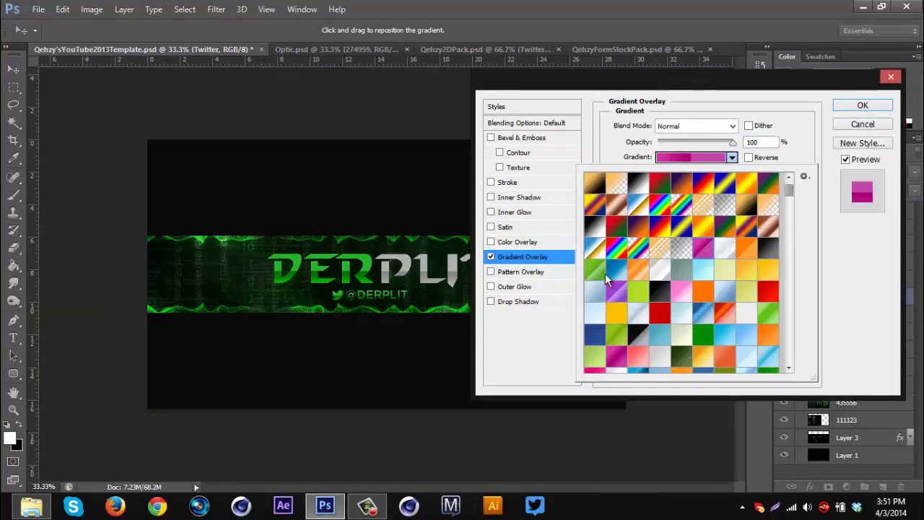
pyautogui.click(509, 308)
# Add a Drop Shadow to the Twitter handle layer with distance 0 px, size 10 px and opacity about 36%
pyautogui.click(519, 301)
pyautogui.moveTo(663, 186); pyautogui.dragTo(656, 186)
pyautogui.doubleClick(751, 214)
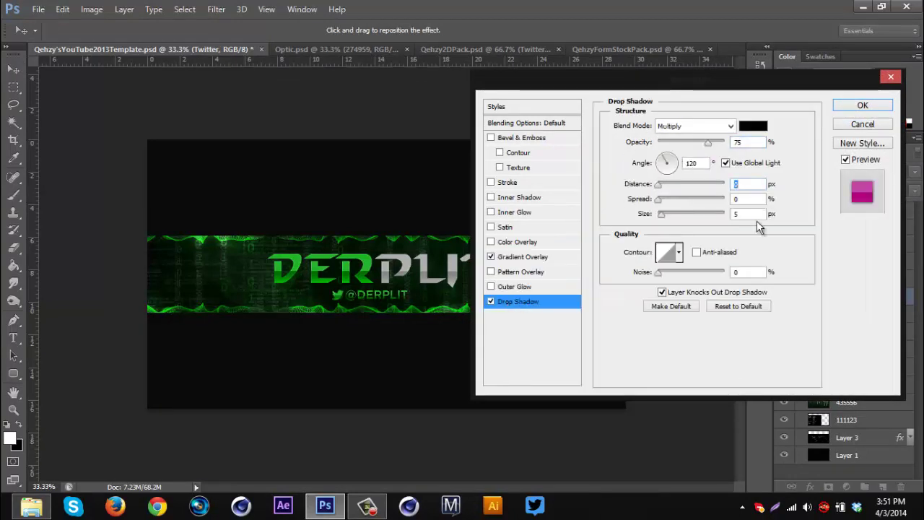
pyautogui.write('10')
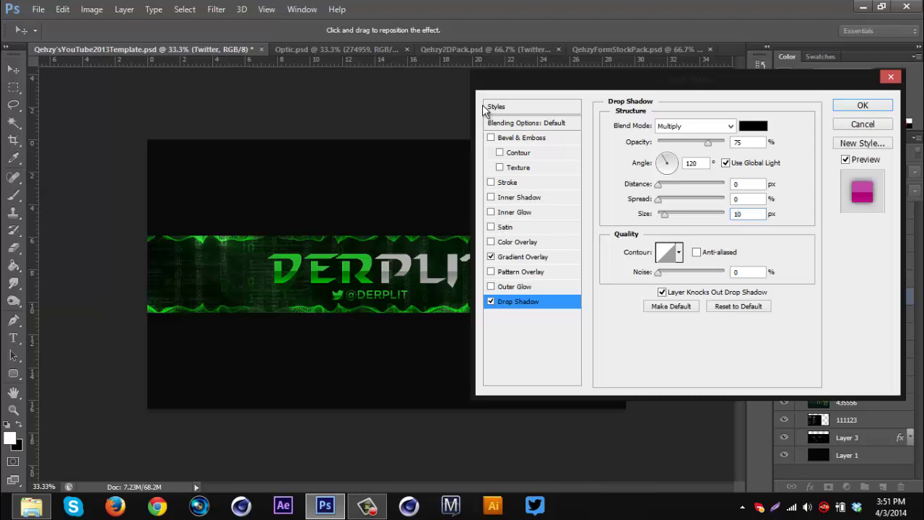
pyautogui.click(680, 142)
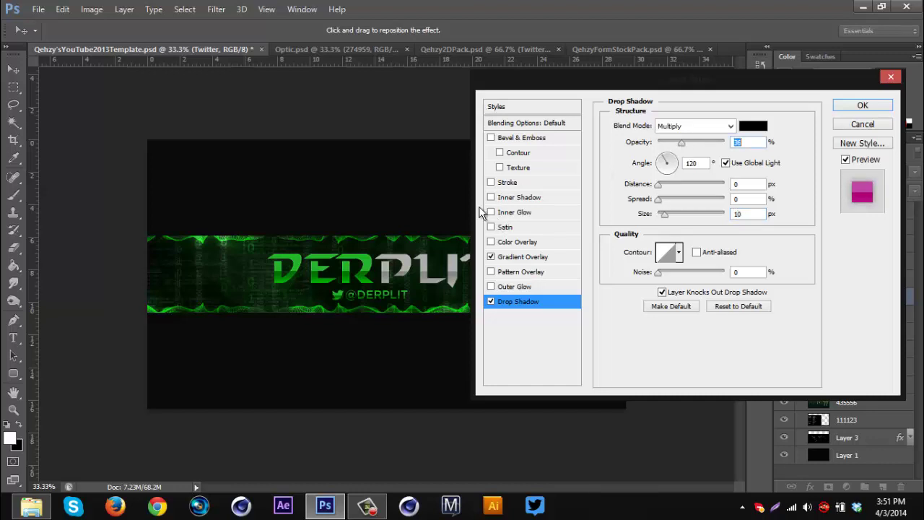
# Add an Inner Glow in Overlay blend mode to the Twitter handle layer, then rasterize its layer style
pyautogui.click(514, 212)
pyautogui.click(693, 126)
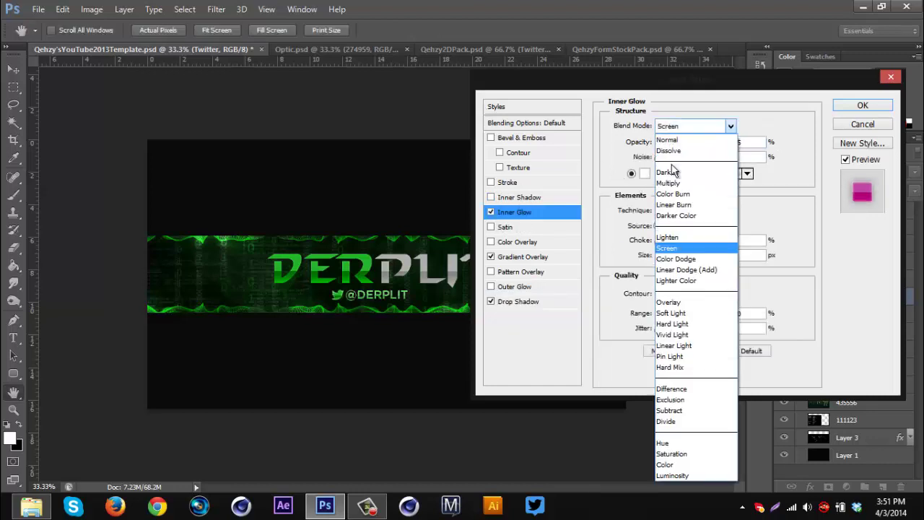
pyautogui.click(682, 322)
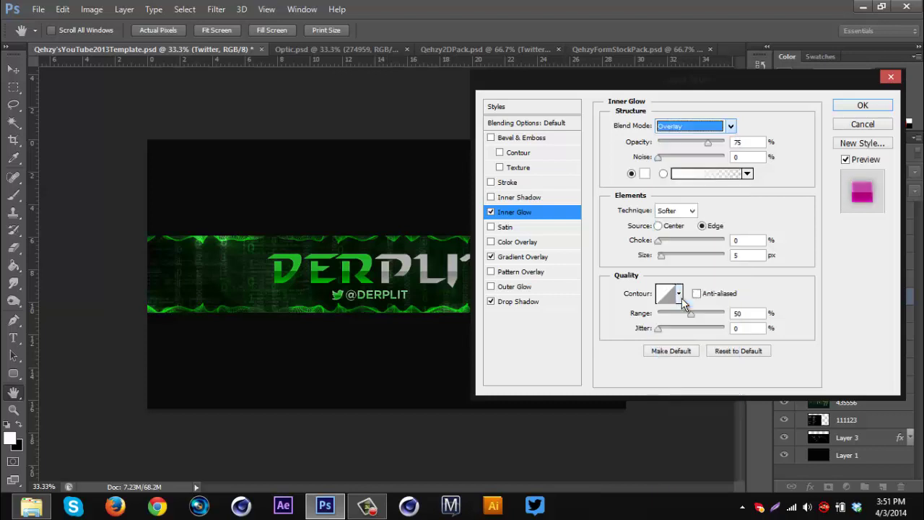
pyautogui.click(864, 107)
pyautogui.rightClick(881, 296)
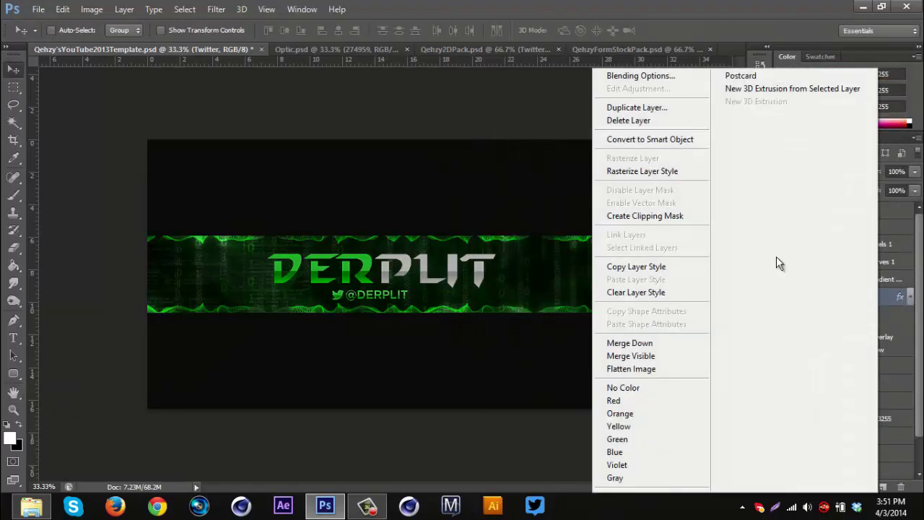
pyautogui.click(661, 171)
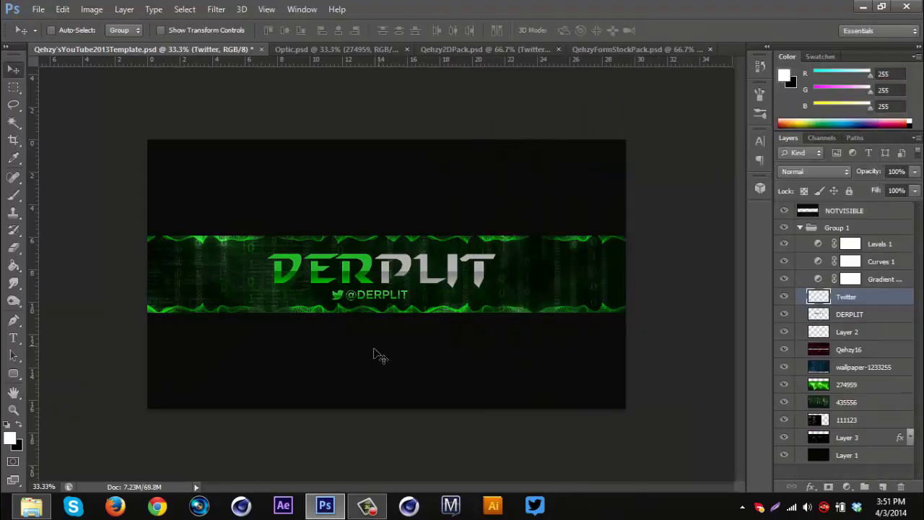
pyautogui.click(13, 87)
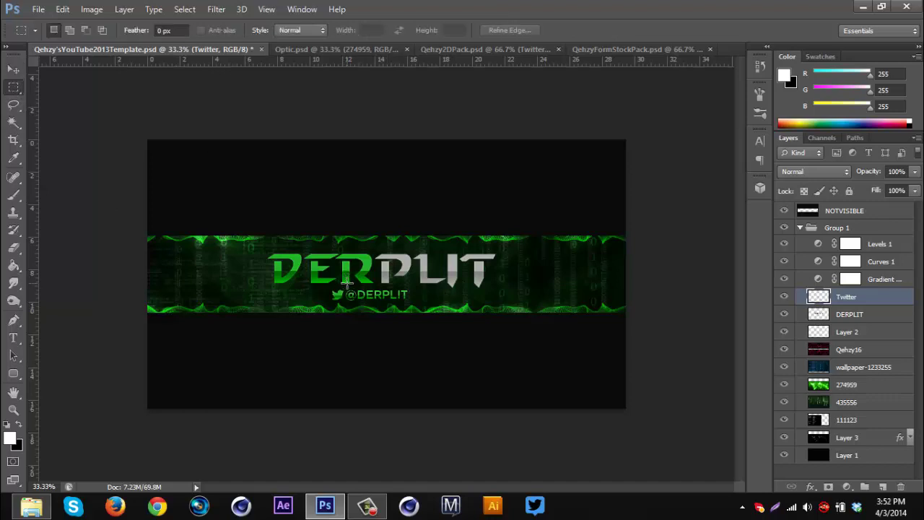
pyautogui.moveTo(346, 285); pyautogui.dragTo(448, 308)
pyautogui.hotkey('ctrl', 'x')
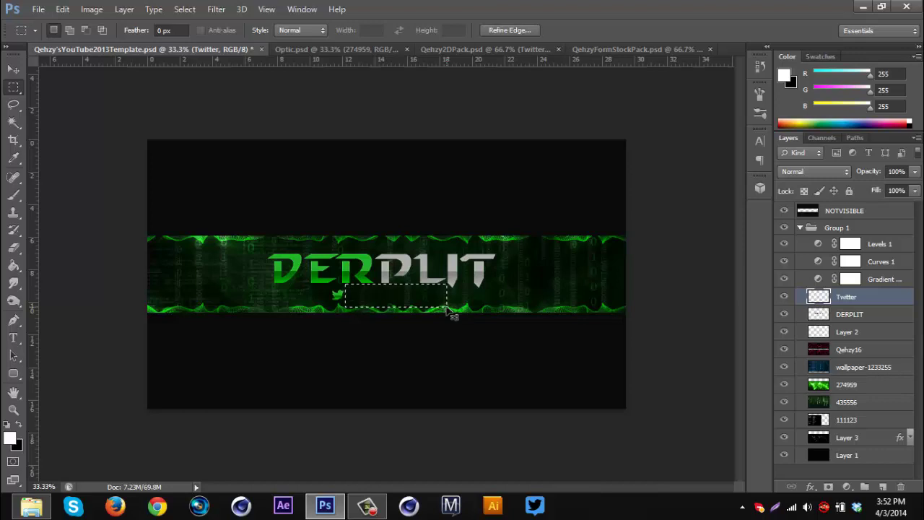
pyautogui.hotkey('ctrl', 'v')
pyautogui.hotkey('ctrl', 'u')
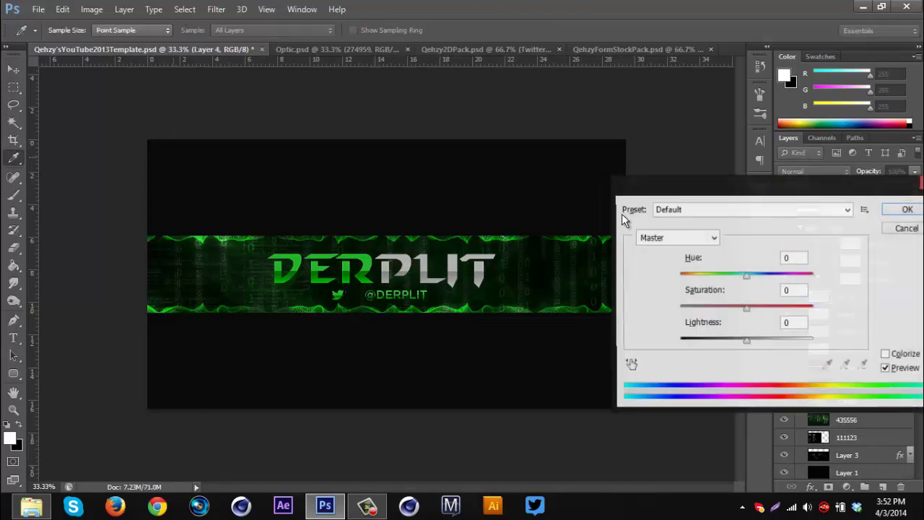
pyautogui.moveTo(744, 309); pyautogui.dragTo(679, 309)
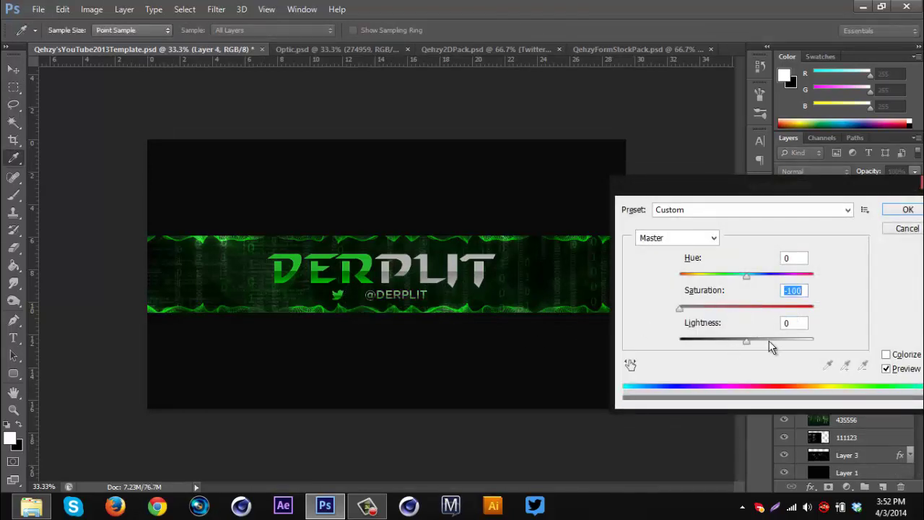
pyautogui.click(770, 341)
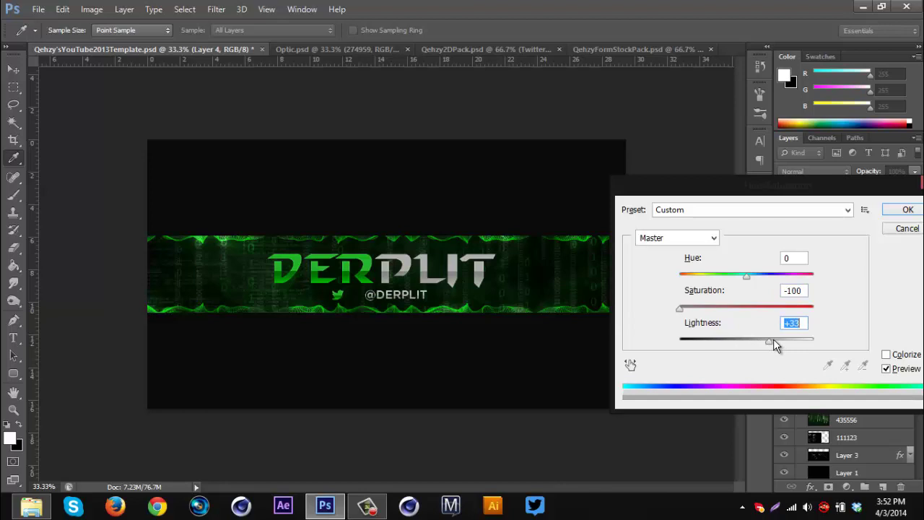
pyautogui.click(907, 209)
pyautogui.press('v')
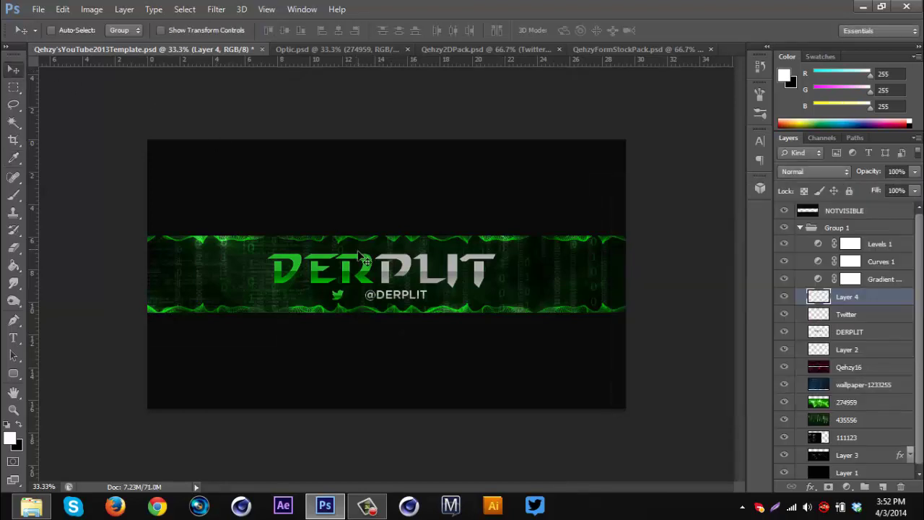
pyautogui.moveTo(403, 300); pyautogui.dragTo(389, 303)
pyautogui.keyDown('ctrl'); pyautogui.click(873, 315); pyautogui.keyUp('ctrl')
pyautogui.rightClick(872, 315)
pyautogui.click(613, 346)
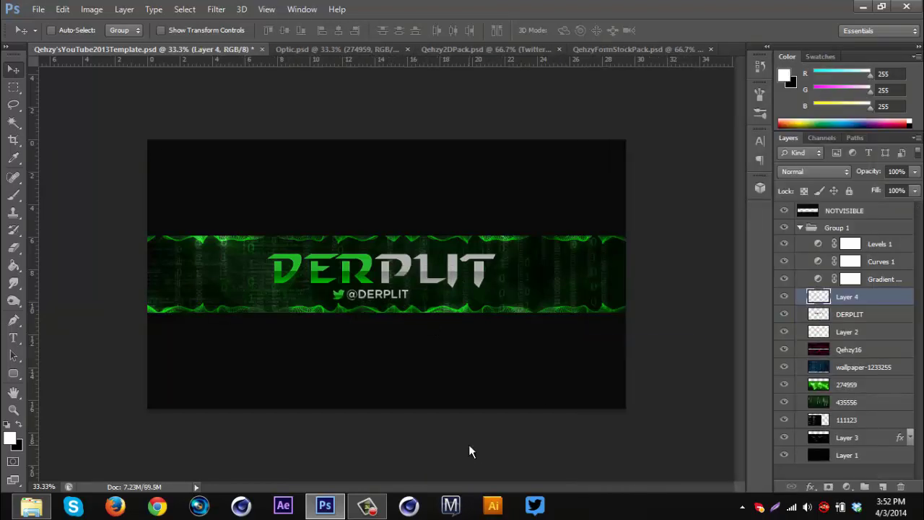
# Centre the icon and handle beneath the title on the middle vertical guide, showing the guides only for the alignment
pyautogui.hotkey('ctrl', ';')
pyautogui.hotkey('ctrl', 't')
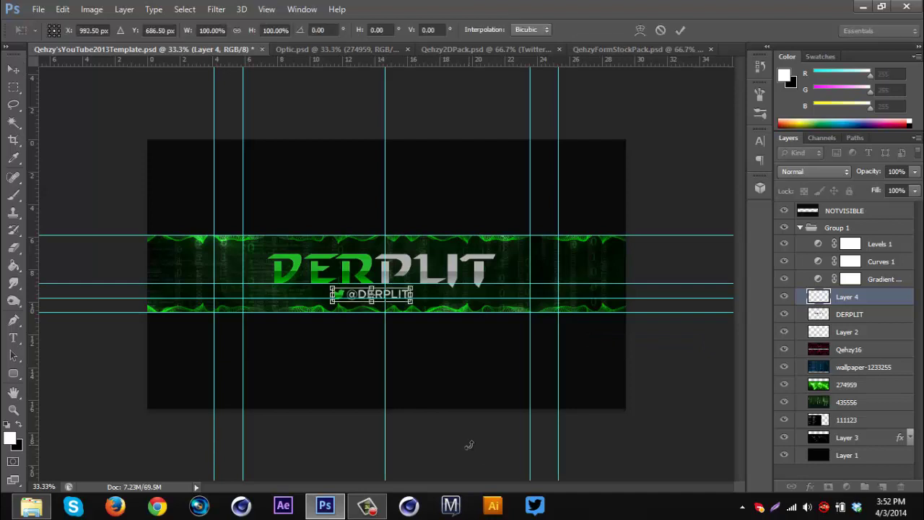
pyautogui.press('Return')
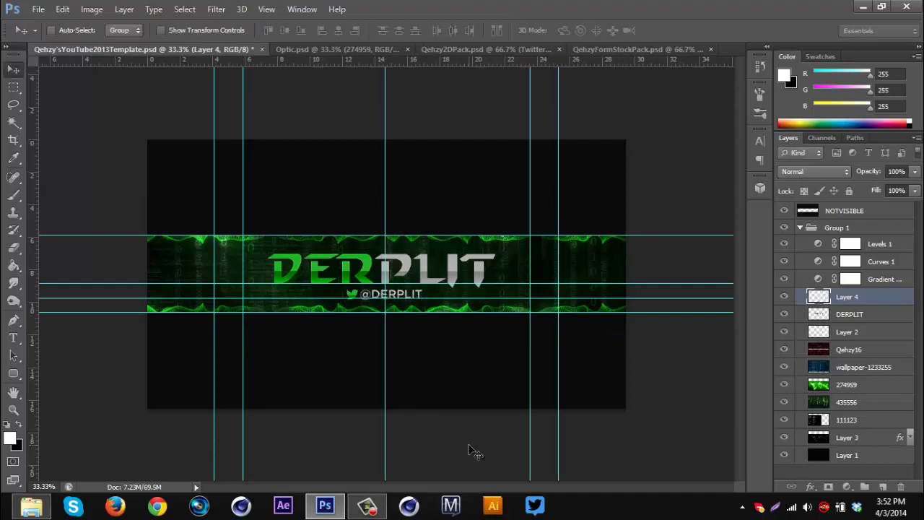
pyautogui.hotkey('ctrl', ';')
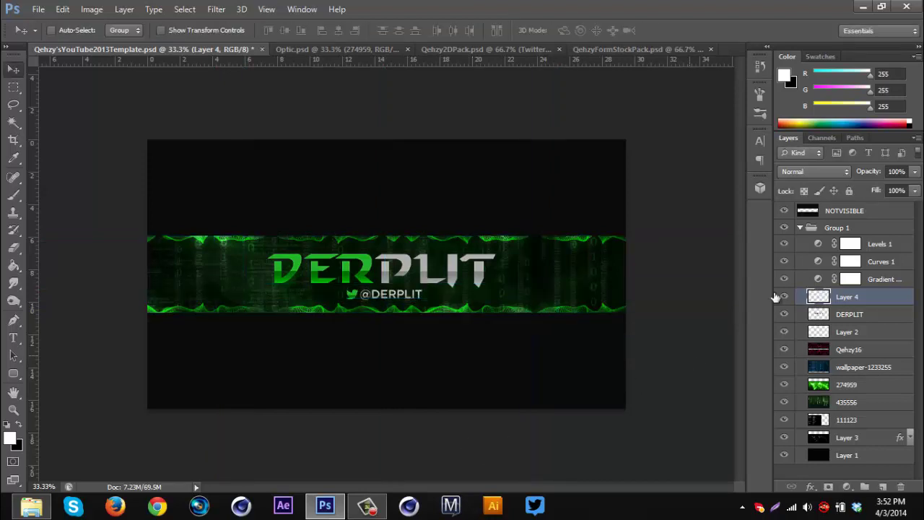
# Merge the handle layer down into the DERPLIT title layer and toggle the merged layer's visibility to check it
pyautogui.rightClick(882, 296)
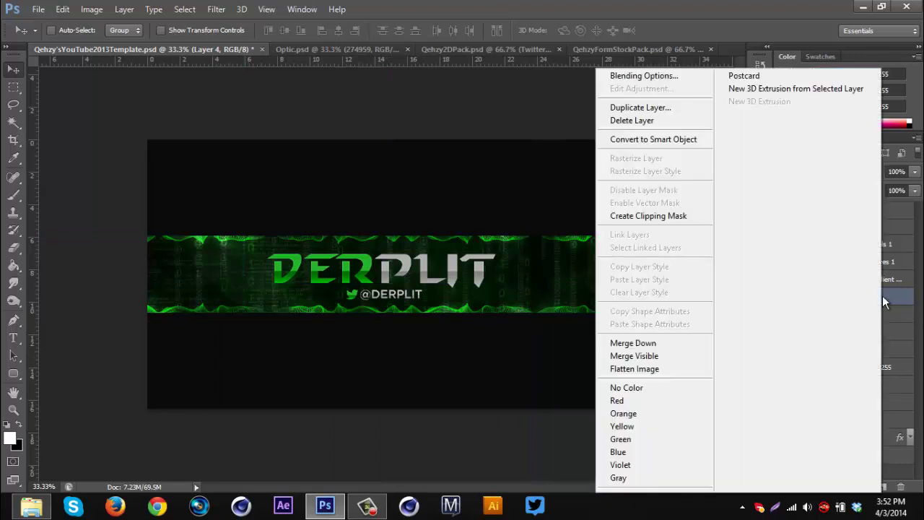
pyautogui.click(668, 344)
pyautogui.click(785, 297)
pyautogui.click(785, 297)
pyautogui.click(785, 297)
pyautogui.click(785, 297)
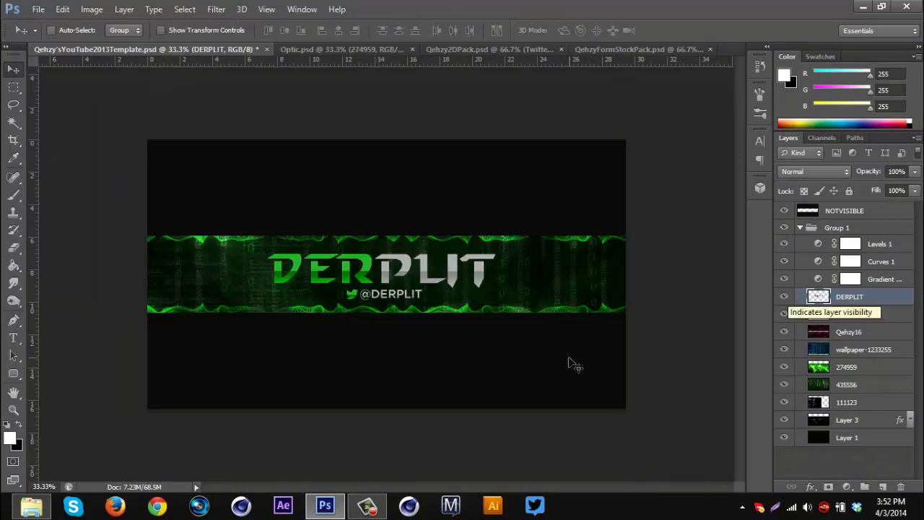
# Distort the combined title and handle with Free Transform into a perspective slant, shorter at the DER end and taller at the PLIT end
pyautogui.hotkey('ctrl', 't')
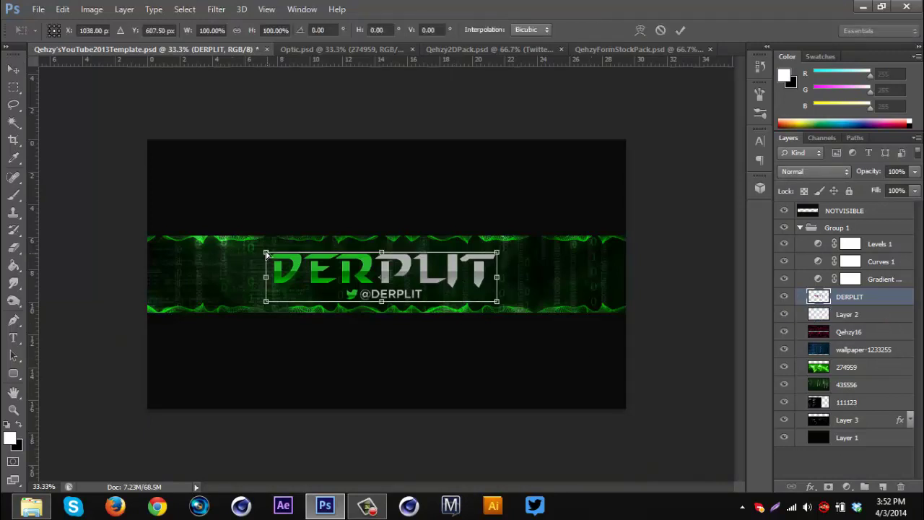
pyautogui.moveTo(266, 255); pyautogui.dragTo(266, 258)
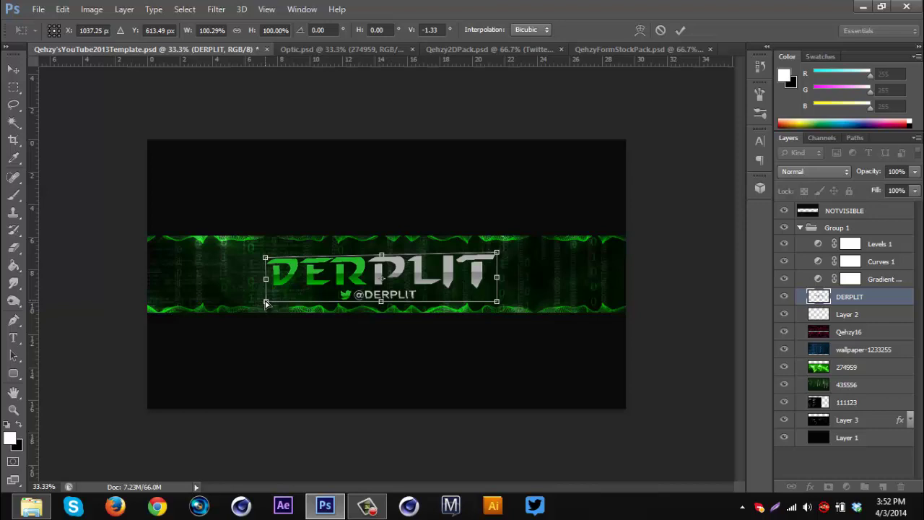
pyautogui.moveTo(266, 302); pyautogui.dragTo(265, 297)
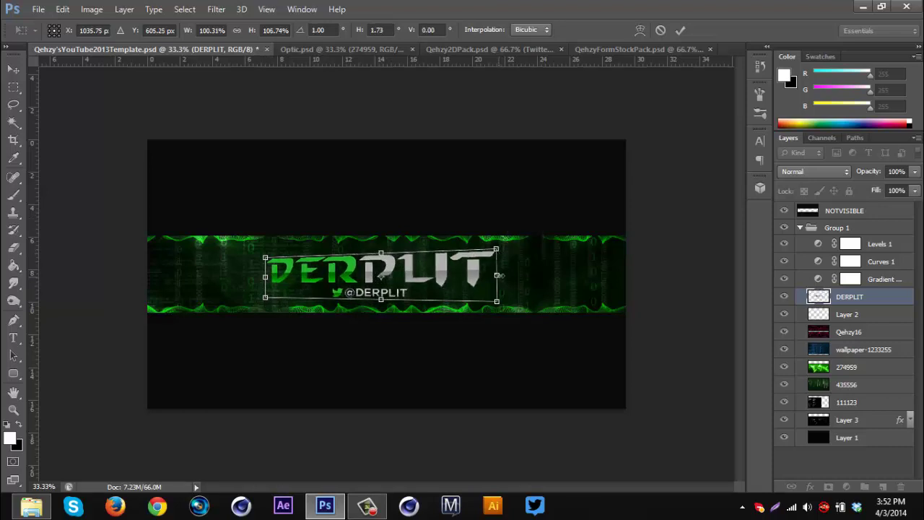
pyautogui.press('Return')
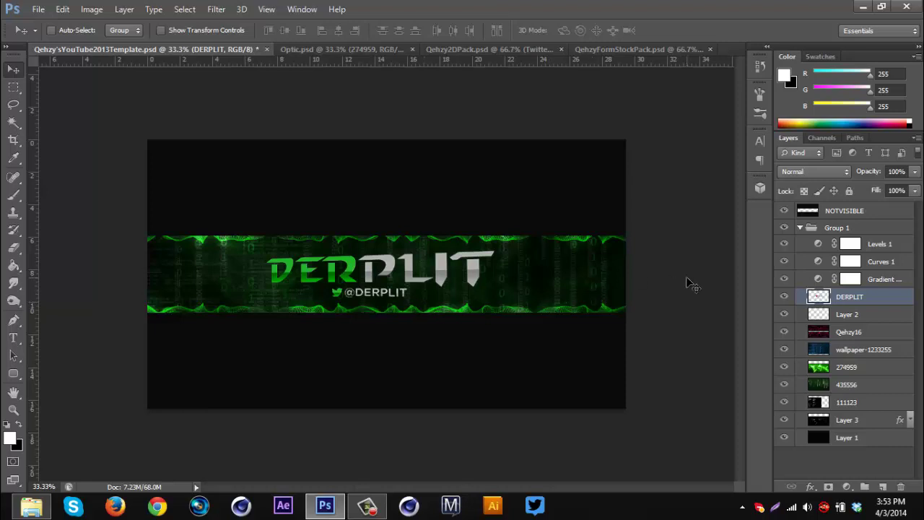
# Nudge the DERPLIT title and handle sideways onto the middle vertical guide with Free Transform, showing the guides only for the alignment
pyautogui.hotkey('ctrl', ';')
pyautogui.hotkey('ctrl', 't')
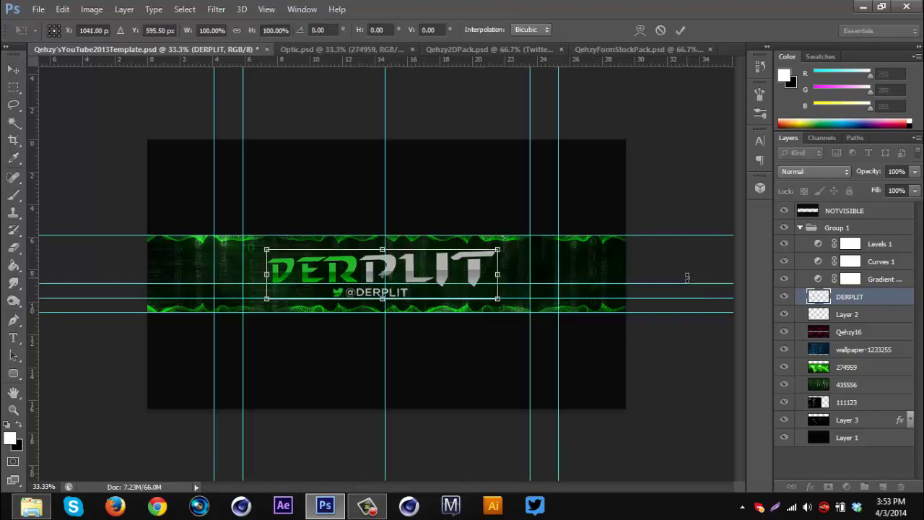
pyautogui.press('Return')
pyautogui.hotkey('ctrl', ';')
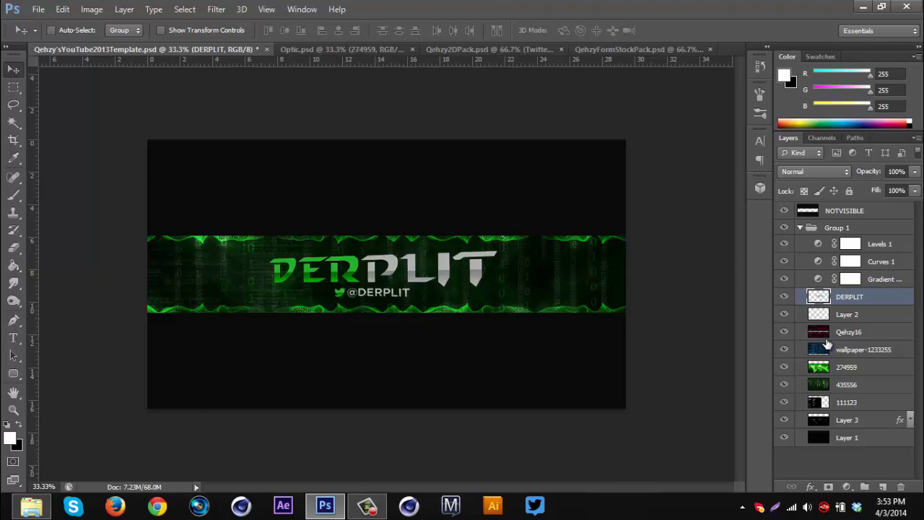
# Add a new layer above the DERPLIT layer and choose the 976 px diagonal-stripe brush
pyautogui.click(885, 486)
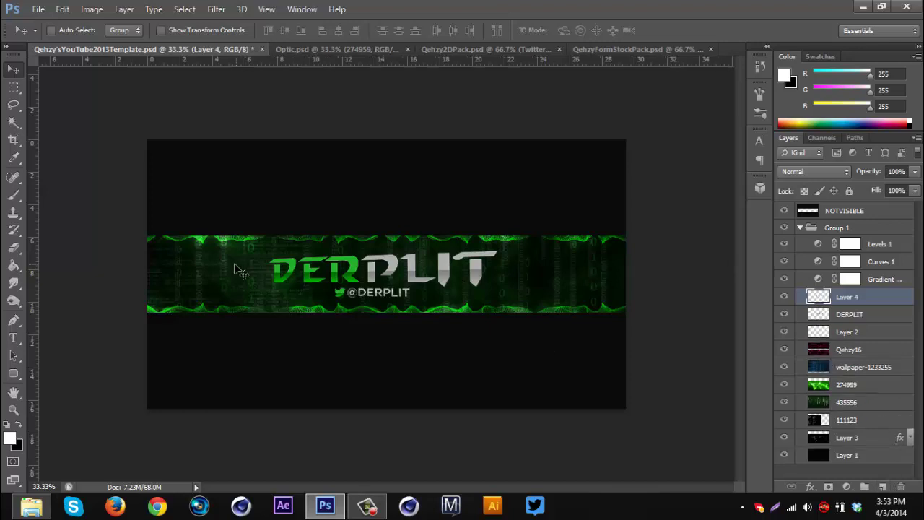
pyautogui.click(16, 196)
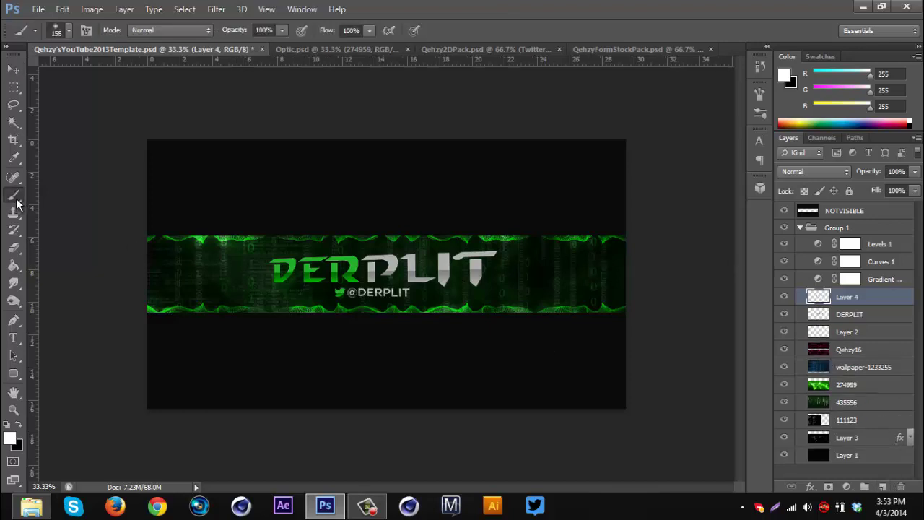
pyautogui.click(69, 31)
pyautogui.scroll(-4, 323, 239)
pyautogui.scroll(-3, 323, 239)
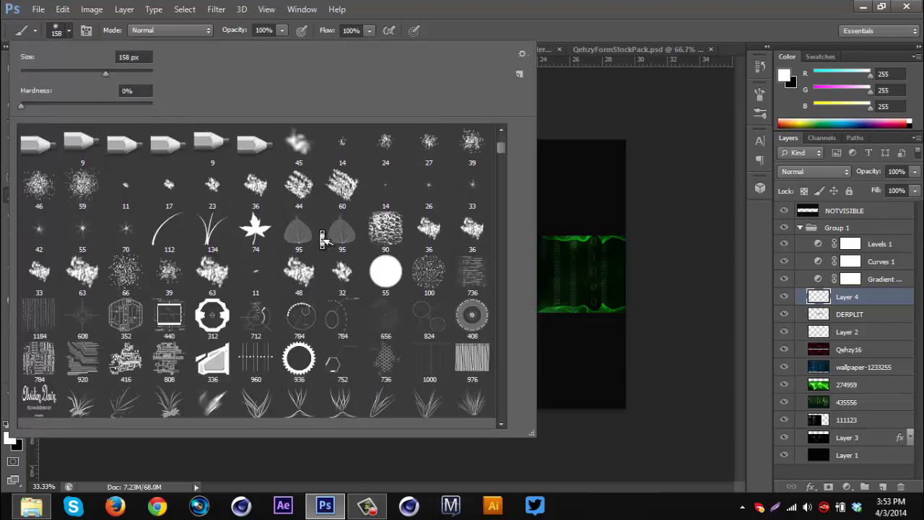
pyautogui.click(472, 309)
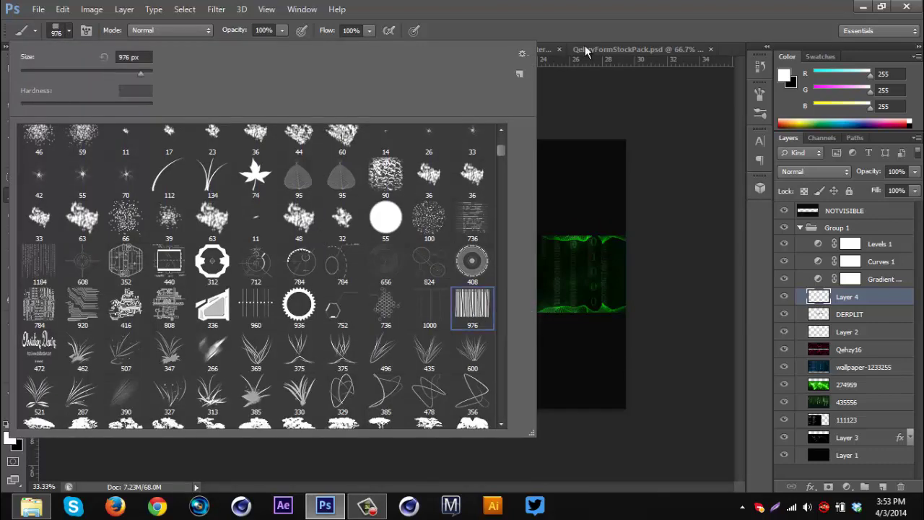
pyautogui.click(612, 9)
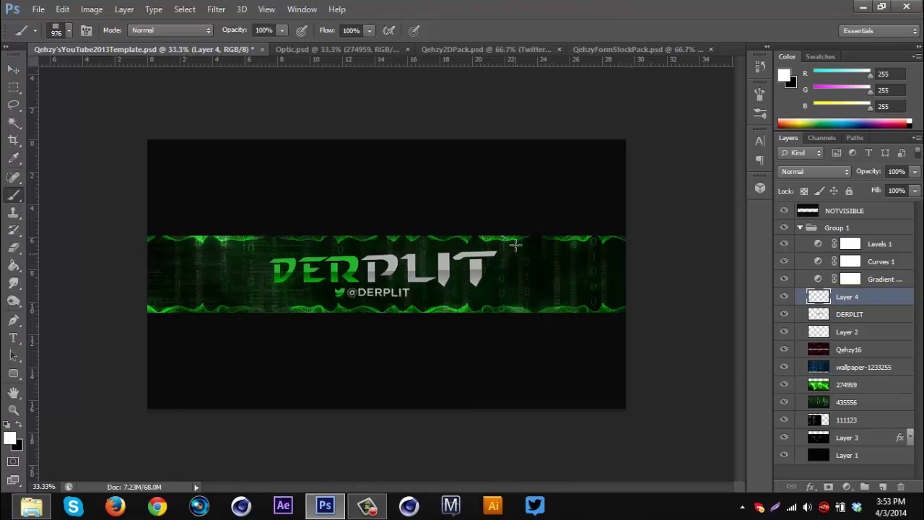
# Stamp white stripe rows beside the title's upper PLIT end and lower DER end, and set their layer to Overlay
pyautogui.click(613, 262)
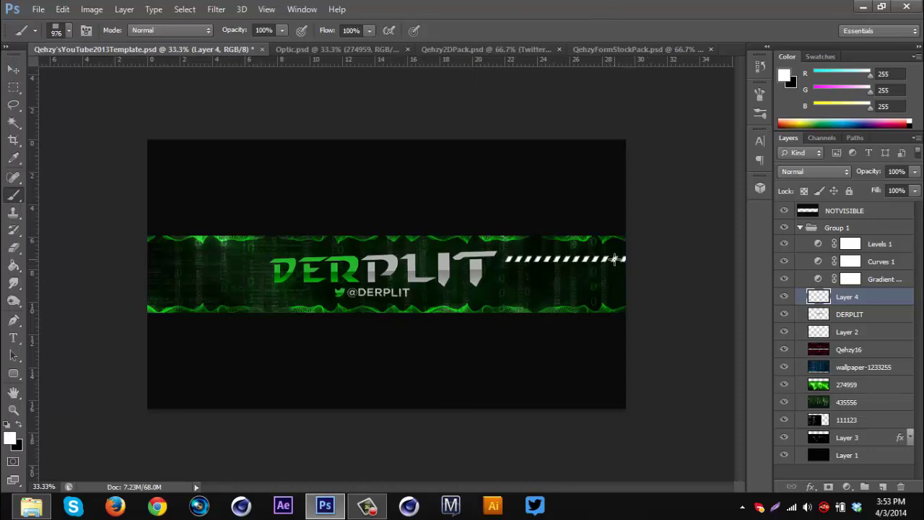
pyautogui.click(207, 293)
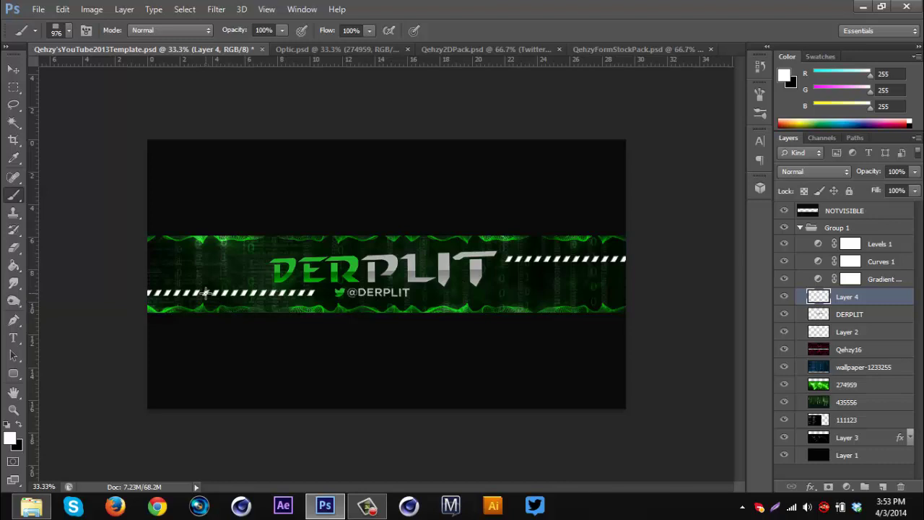
pyautogui.click(833, 173)
pyautogui.click(825, 172)
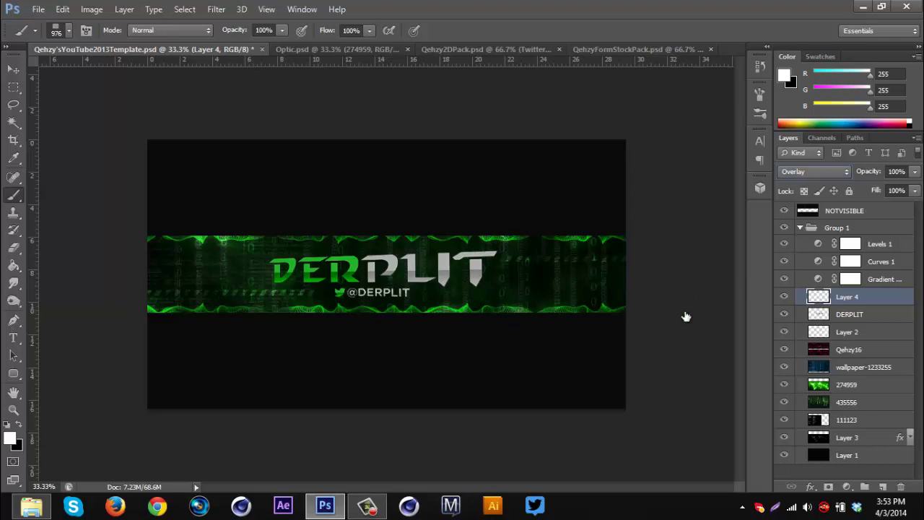
# Add another new layer and stamp the 1000 px thin-line tech brush across the banner strip
pyautogui.click(883, 487)
pyautogui.click(69, 31)
pyautogui.scroll(-3, 233, 247)
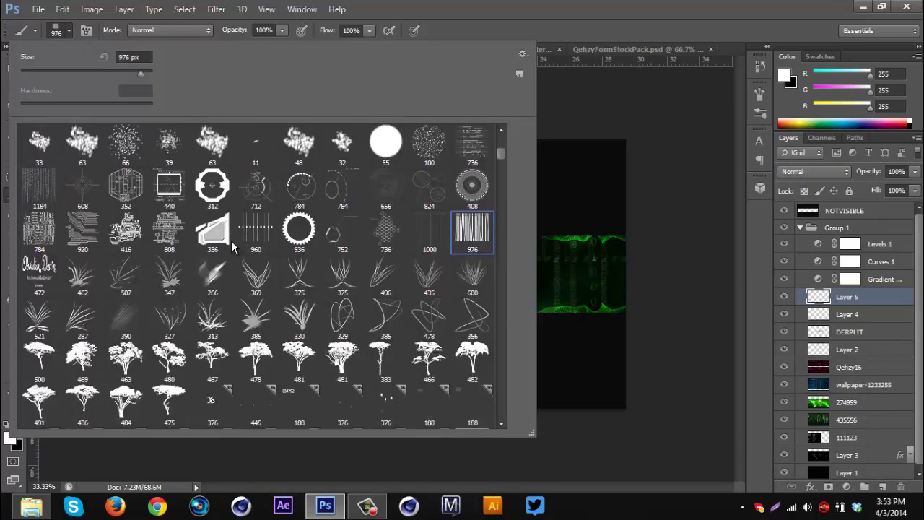
pyautogui.click(416, 231)
pyautogui.click(635, 7)
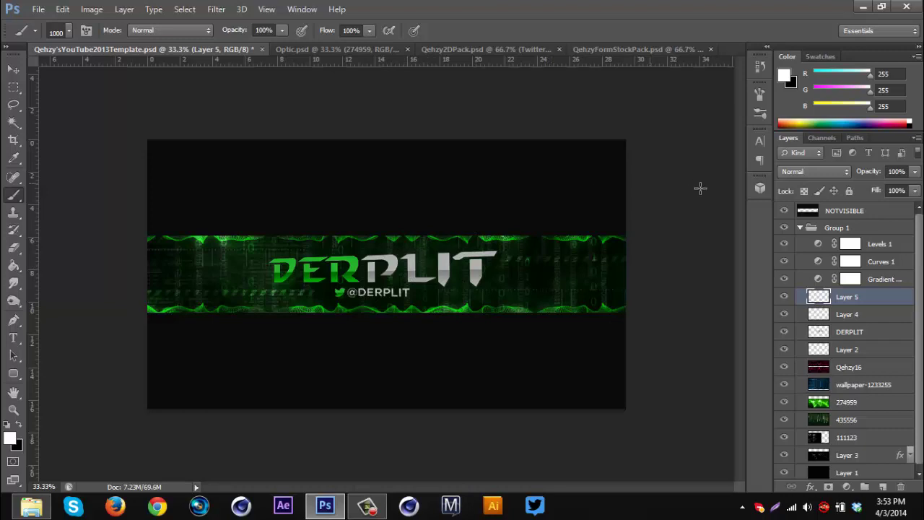
# Try other blend modes on the thin-line layer, return it to Normal and set its opacity to 52%
pyautogui.click(824, 171)
pyautogui.click(822, 173)
pyautogui.click(808, 173)
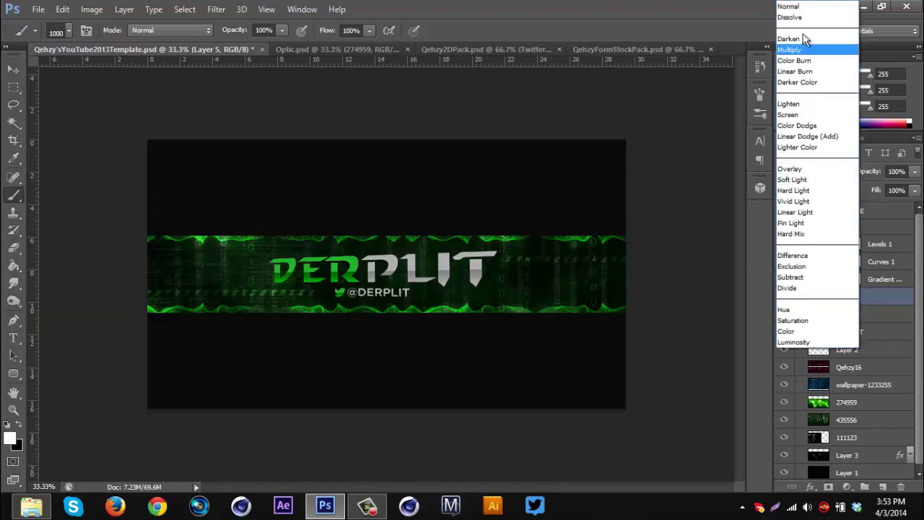
pyautogui.click(799, 9)
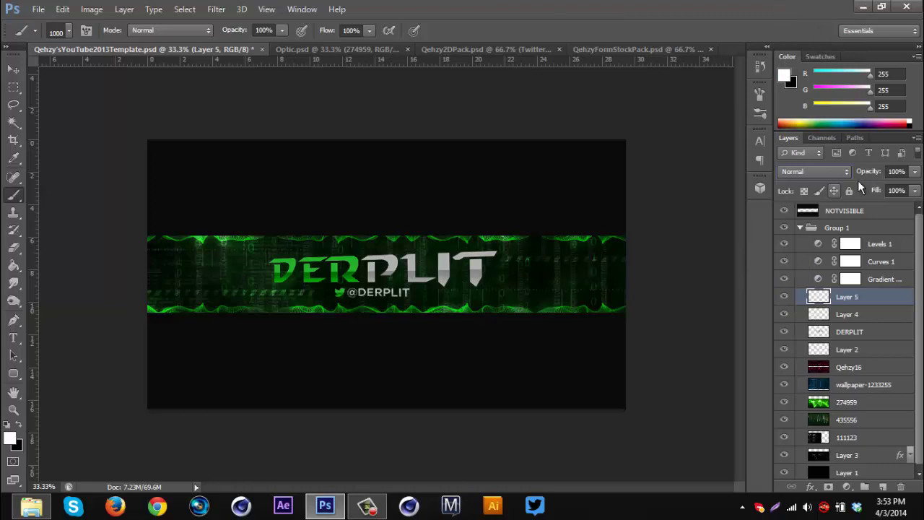
pyautogui.moveTo(874, 172); pyautogui.dragTo(841, 173)
pyautogui.press('Return')
# Add a new layer directly above Layer 2, beneath the title, and choose a soft round brush at 1000 px
pyautogui.moveTo(921, 305); pyautogui.dragTo(921, 323)
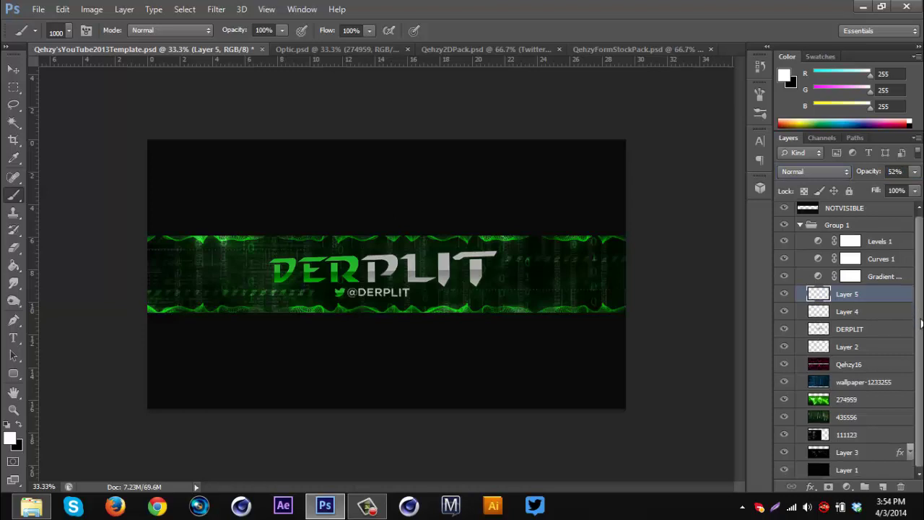
pyautogui.click(836, 349)
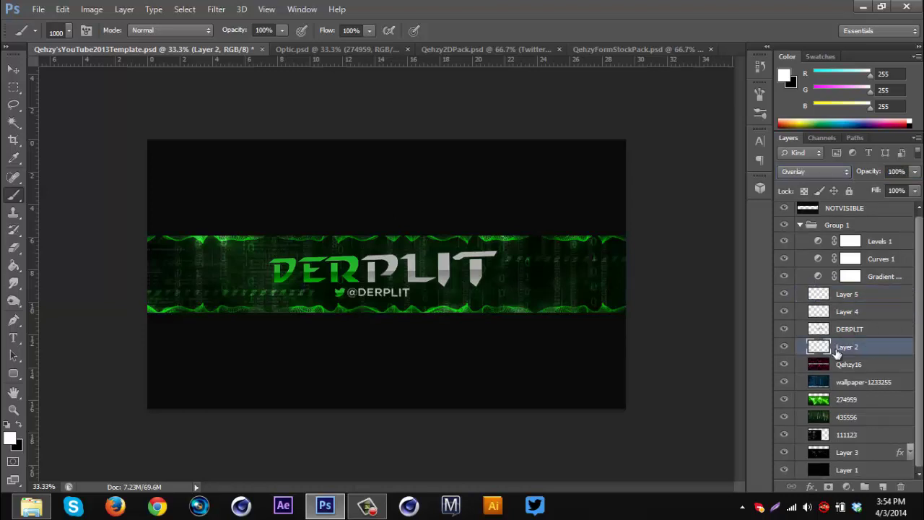
pyautogui.click(883, 487)
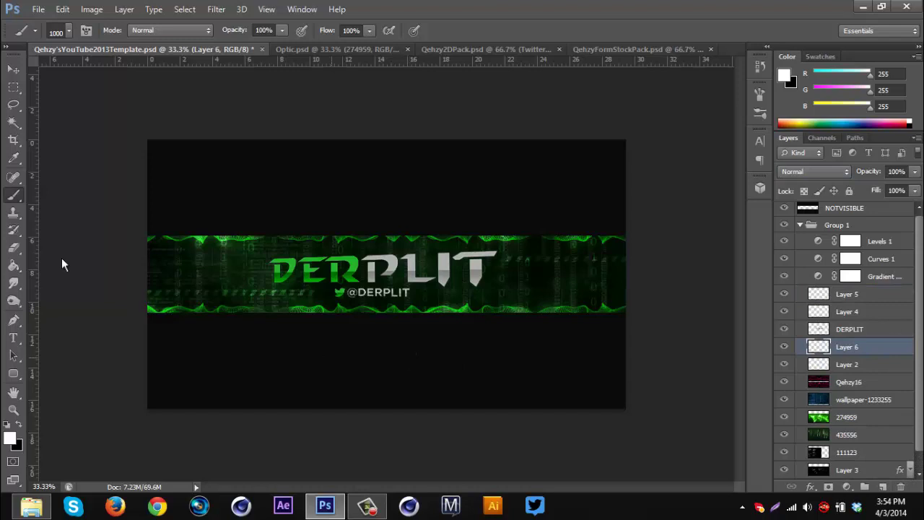
pyautogui.click(69, 31)
pyautogui.scroll(5, 163, 239)
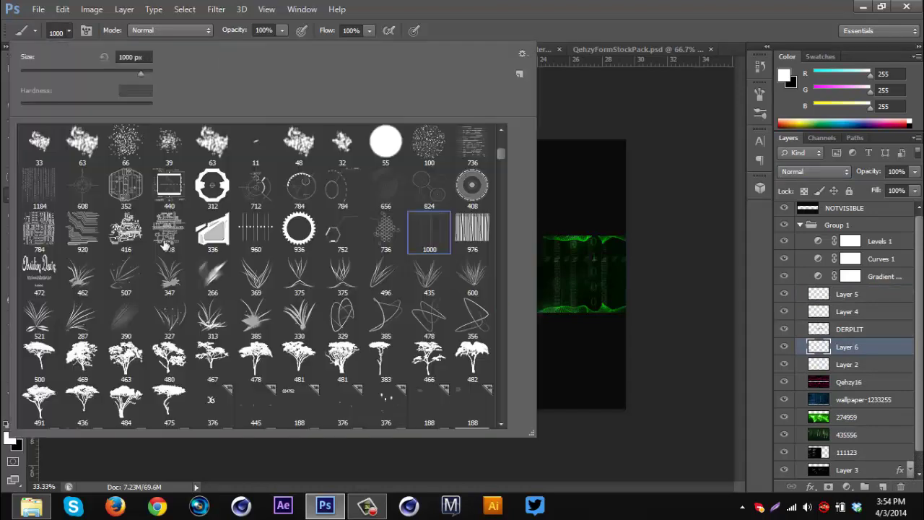
pyautogui.click(125, 146)
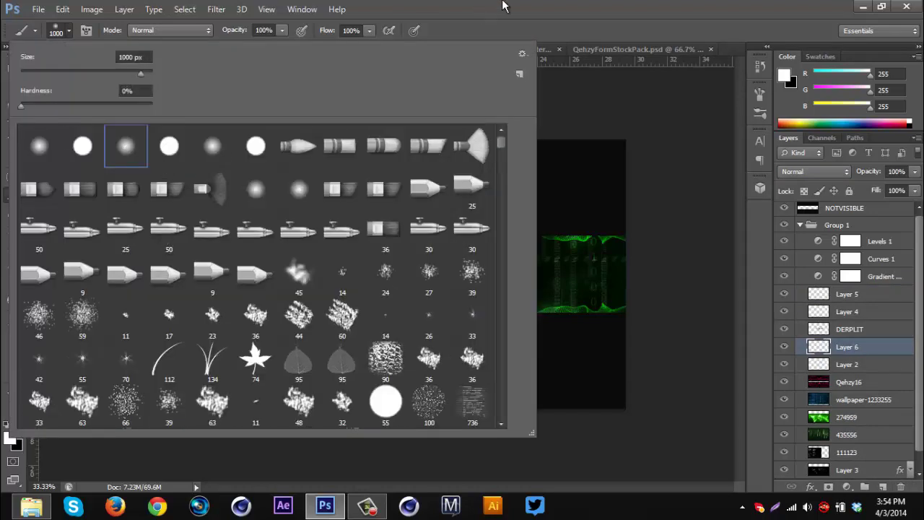
pyautogui.press('Return')
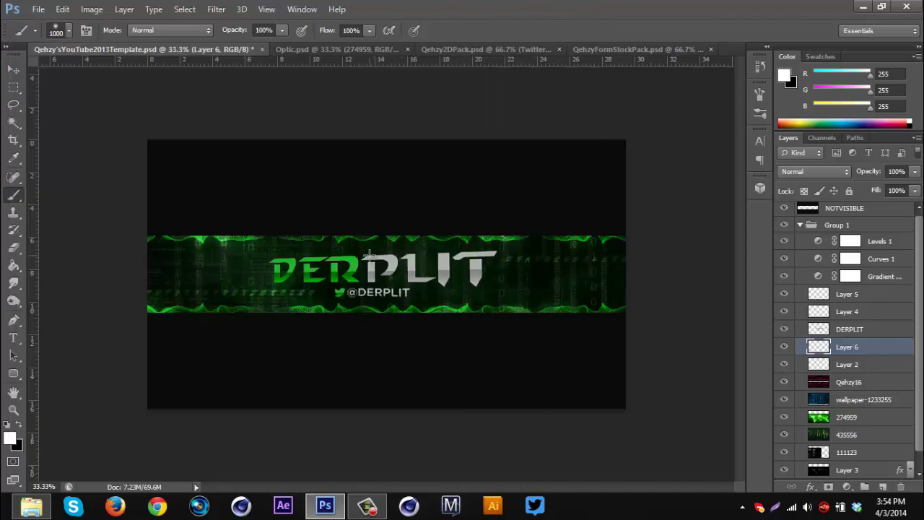
# Stamp one soft white glow at the banner's centre behind the title, using the middle vertical guide for placement
pyautogui.hotkey('ctrl', ';')
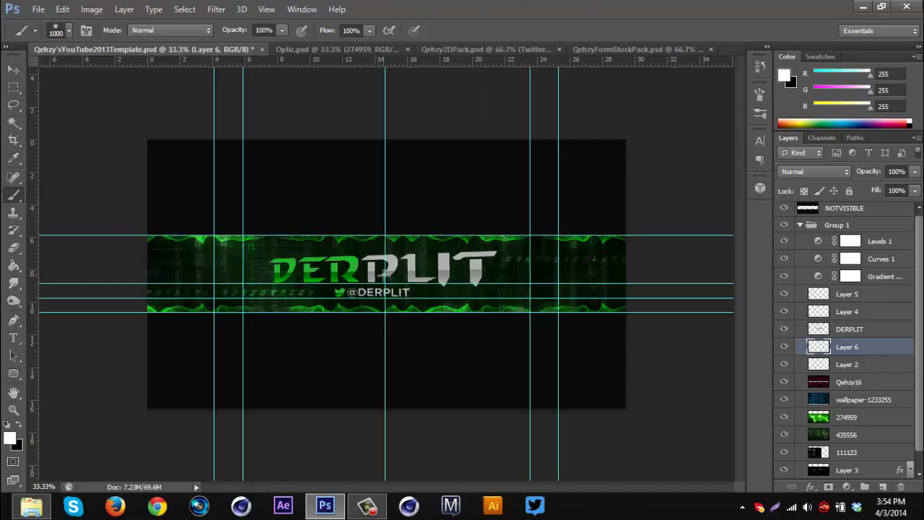
pyautogui.click(385, 273)
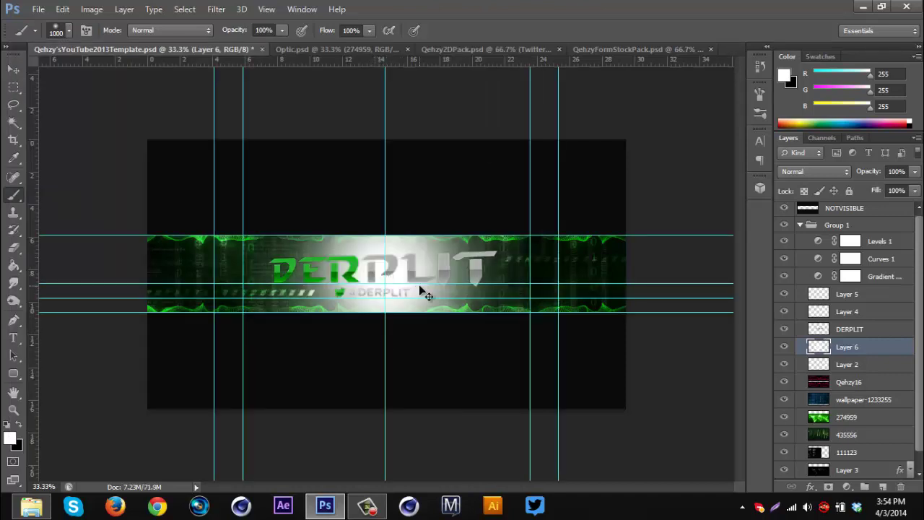
pyautogui.hotkey('ctrl', ';')
# Blend the white glow layer in with Overlay at 78% opacity and briefly show the guides to check it
pyautogui.click(825, 171)
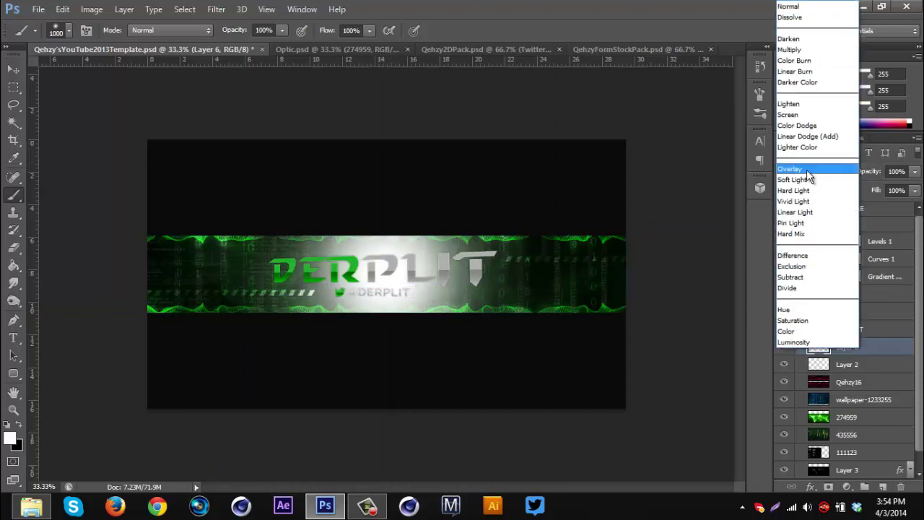
pyautogui.click(805, 170)
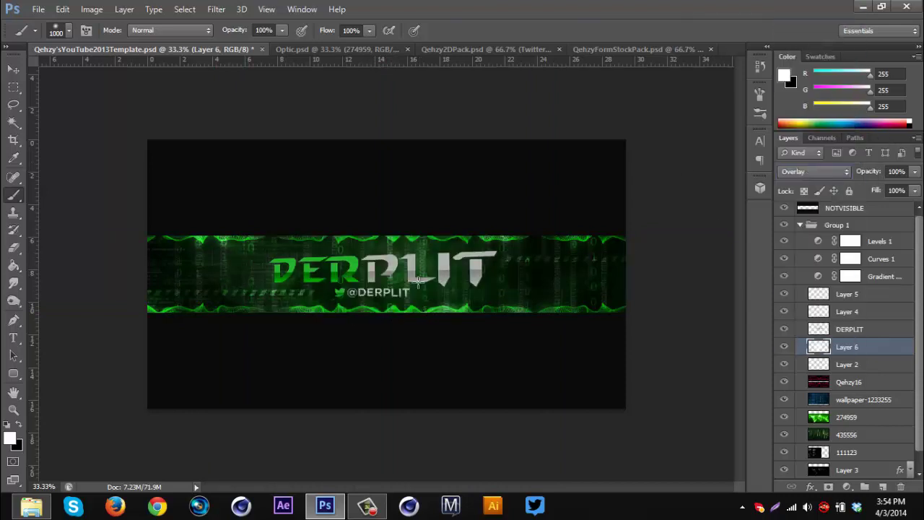
pyautogui.moveTo(870, 179); pyautogui.dragTo(845, 181)
pyautogui.hotkey('ctrl', ';')
pyautogui.hotkey('ctrl', ';')
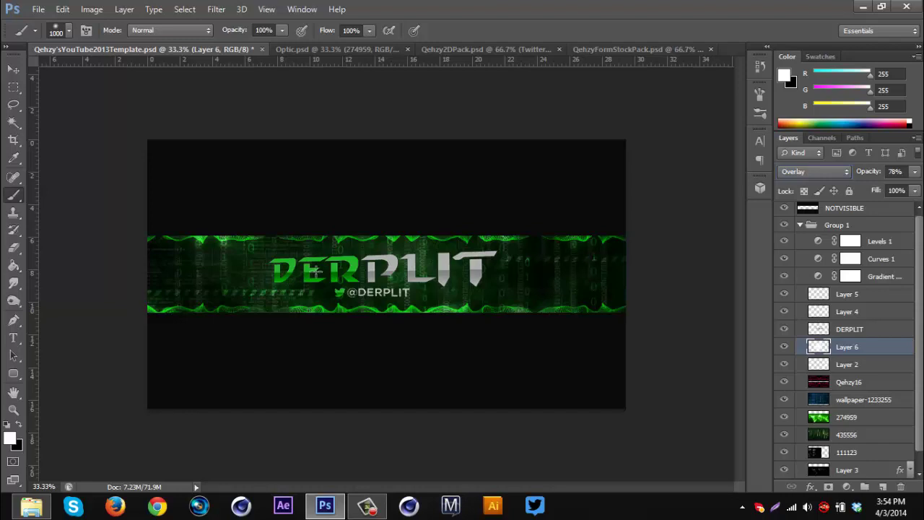
# Select Layer 5 in the banner, switch to Qehzy2DPack.psd, collapse its icon groups and expand the Flares group
pyautogui.click(877, 296)
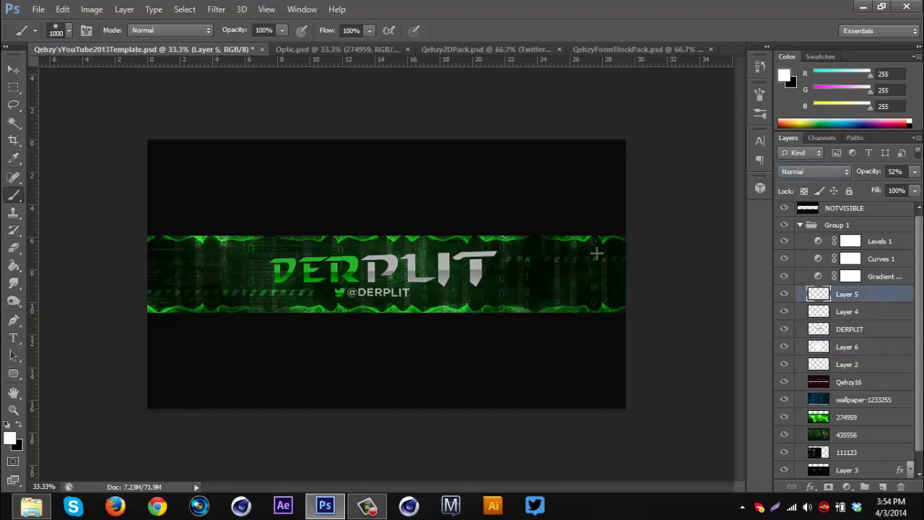
pyautogui.click(13, 69)
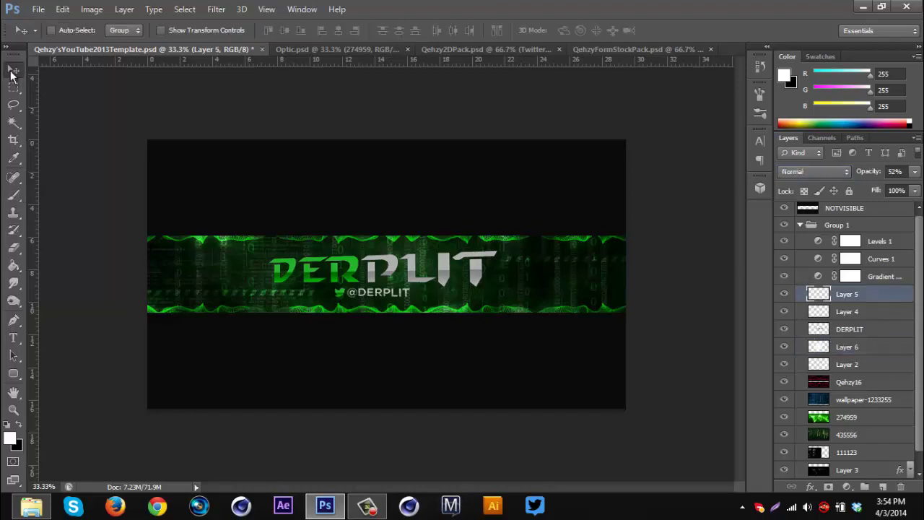
pyautogui.click(465, 49)
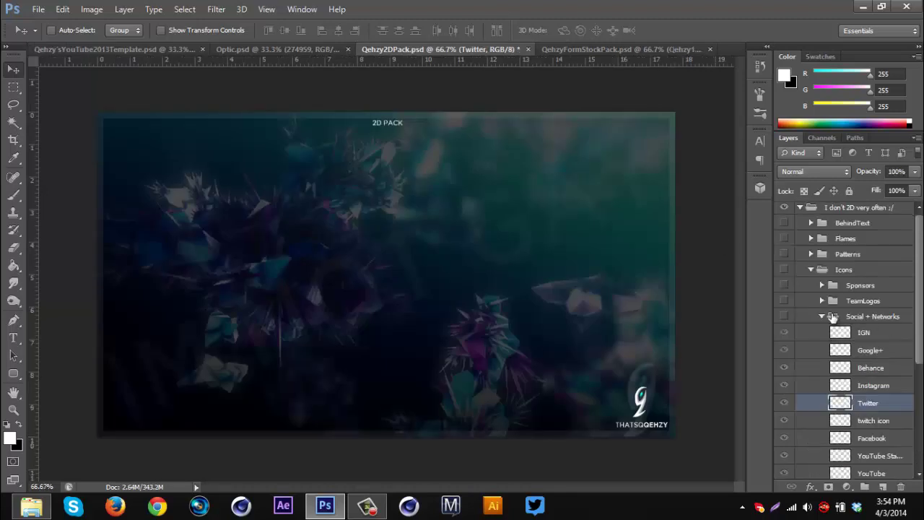
pyautogui.click(822, 317)
pyautogui.click(811, 270)
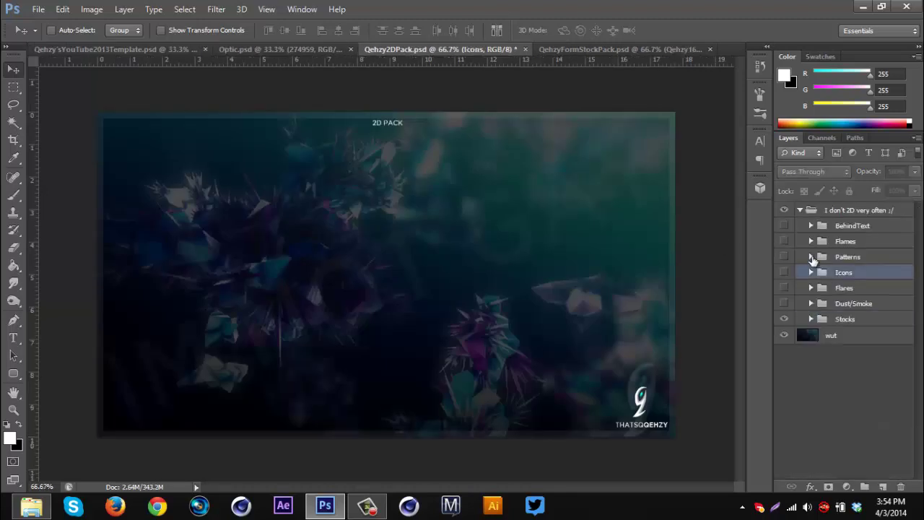
pyautogui.click(840, 291)
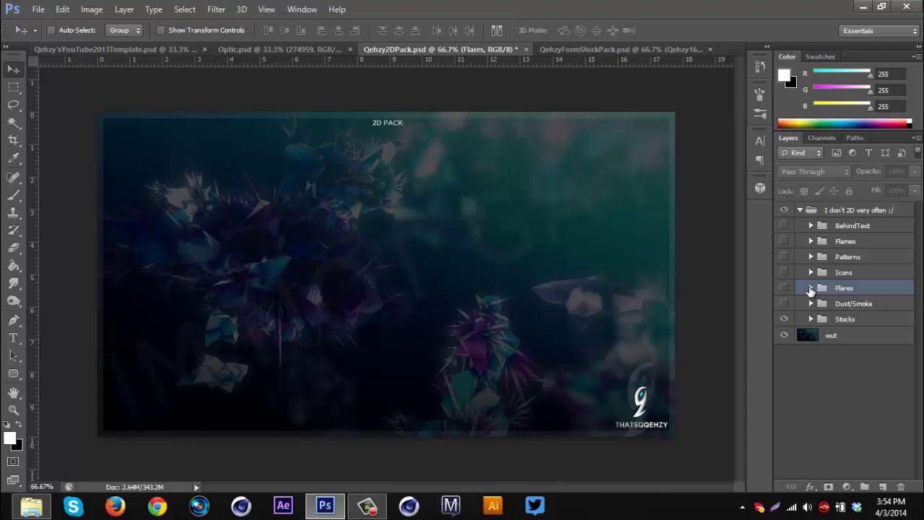
pyautogui.click(811, 289)
pyautogui.scroll(-2, 895, 321)
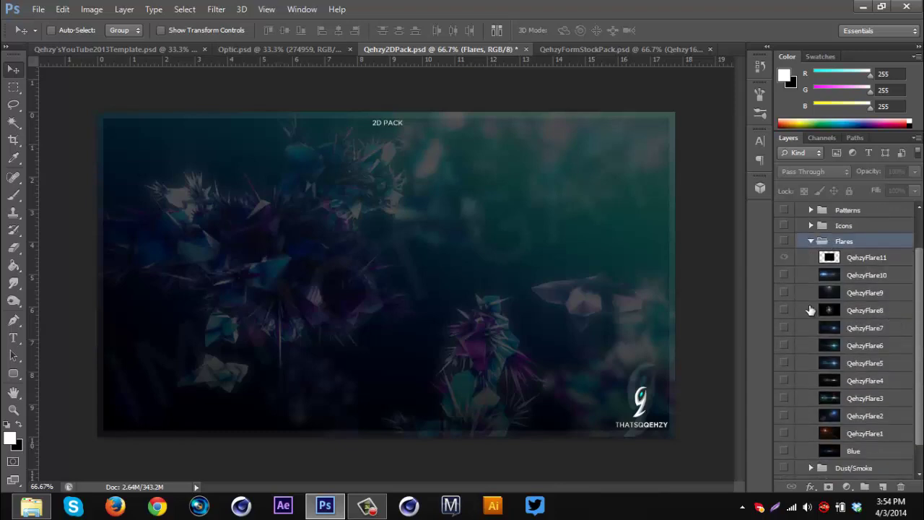
# Preview QehzyFlare4 through QehzyFlare8 one at a time to compare candidate flares for the banner
pyautogui.click(785, 312)
pyautogui.click(785, 312)
pyautogui.click(784, 328)
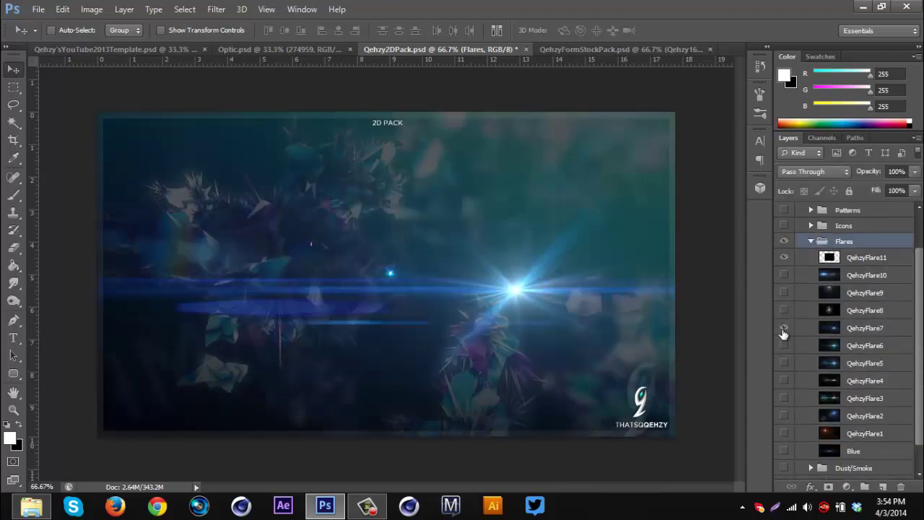
pyautogui.click(783, 329)
pyautogui.click(784, 345)
pyautogui.click(784, 347)
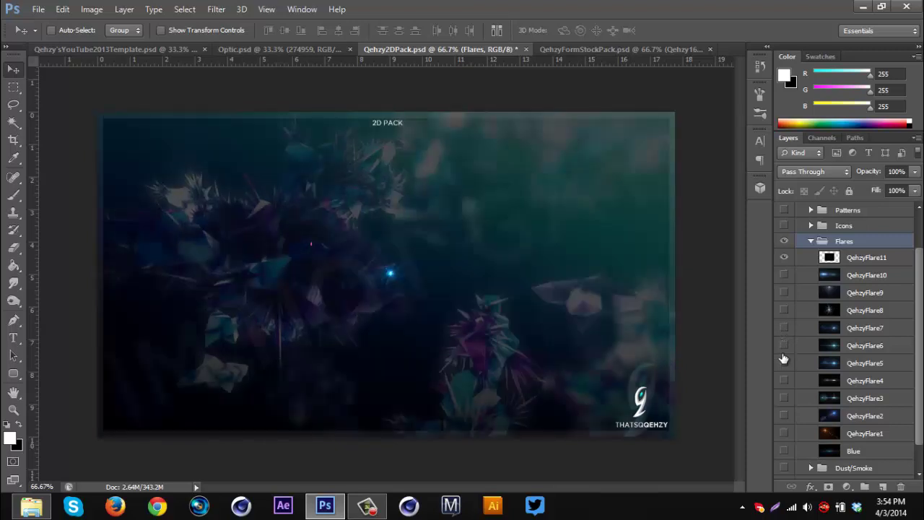
pyautogui.click(784, 353)
pyautogui.click(784, 360)
pyautogui.click(783, 353)
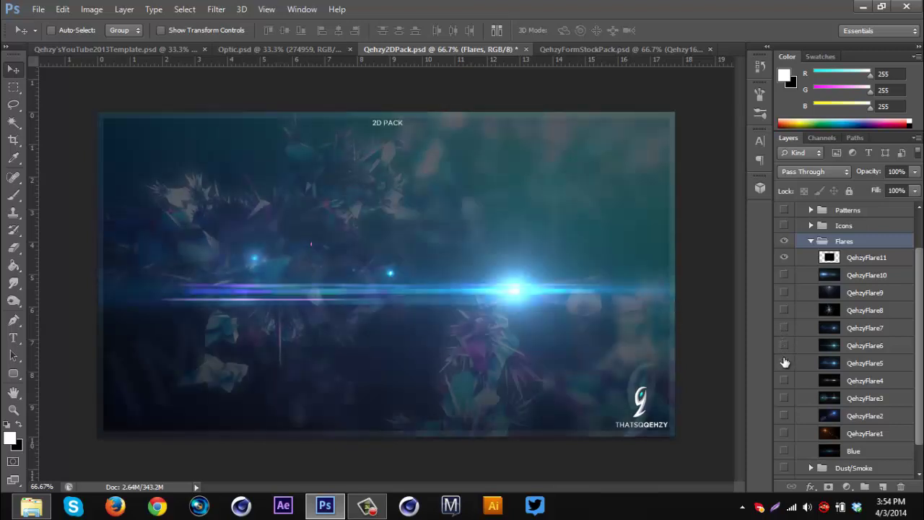
pyautogui.click(784, 354)
pyautogui.click(784, 354)
pyautogui.click(785, 347)
pyautogui.click(785, 346)
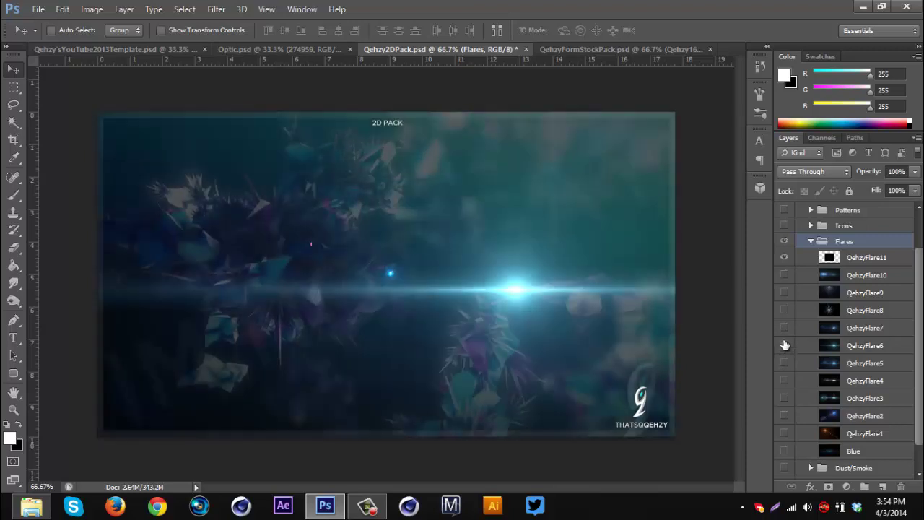
pyautogui.click(784, 341)
pyautogui.click(785, 338)
pyautogui.click(785, 340)
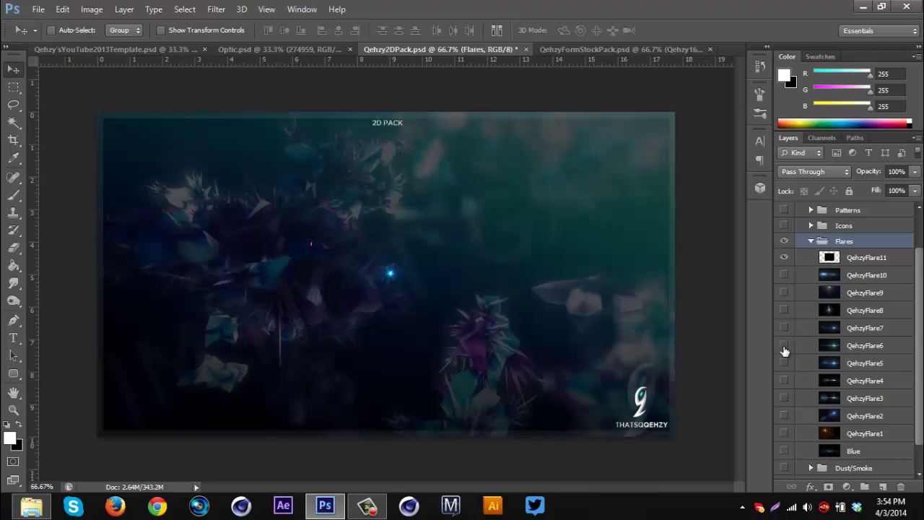
pyautogui.click(785, 363)
pyautogui.click(784, 364)
pyautogui.click(784, 381)
pyautogui.click(784, 380)
# Bring QehzyFlare5 into the banner above Layer 5, blend it with Lighten and position it over the banner's right end
pyautogui.click(784, 363)
pyautogui.click(802, 367)
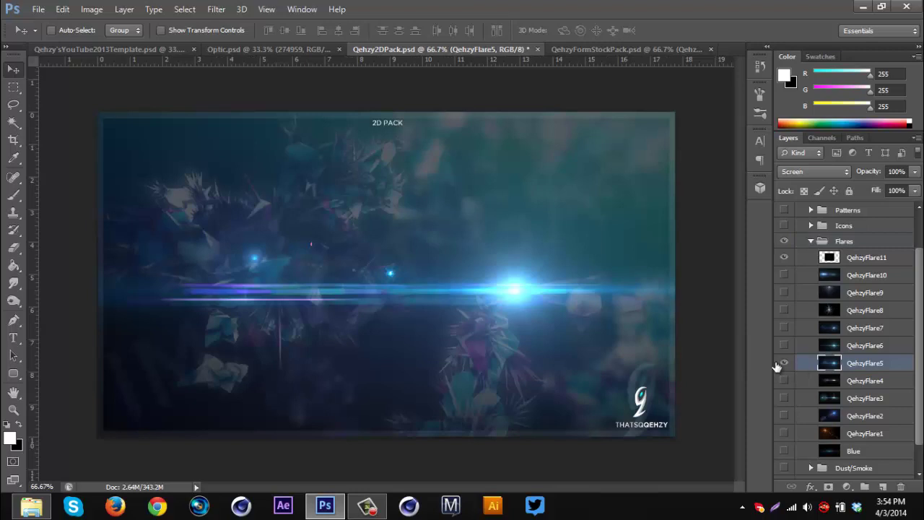
pyautogui.click(784, 362)
pyautogui.moveTo(83, 55); pyautogui.dragTo(603, 274)
pyautogui.click(826, 171)
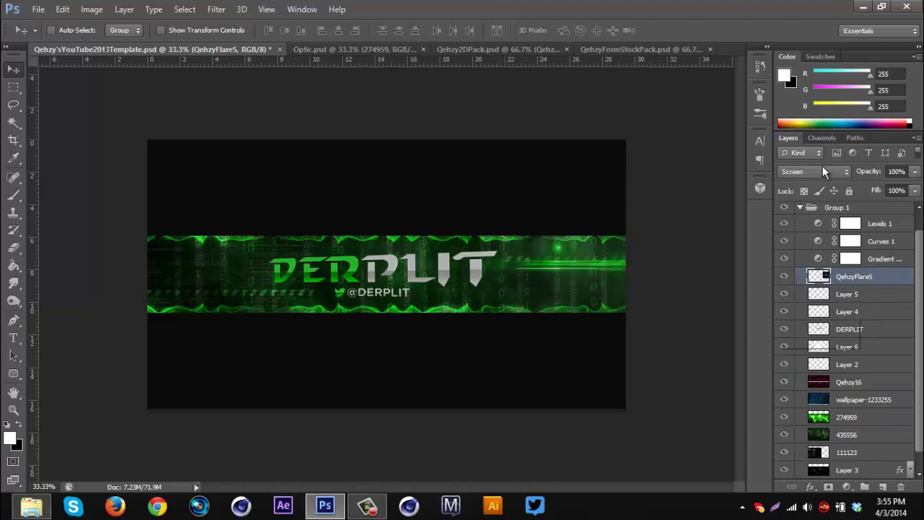
pyautogui.click(810, 102)
pyautogui.moveTo(600, 265); pyautogui.dragTo(601, 259)
# Duplicate the QehzyFlare5 layer, flip the copy horizontally and move it to the banner's left end
pyautogui.hotkey('ctrl', 'j')
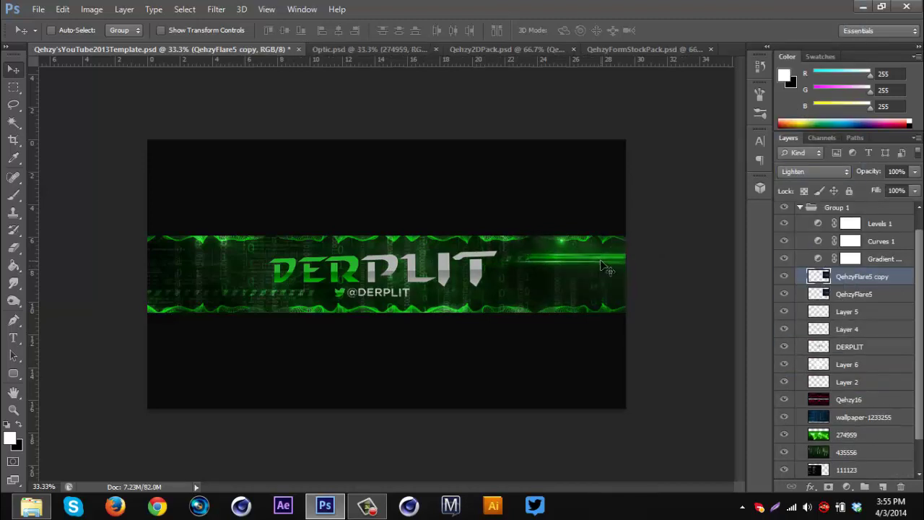
pyautogui.hotkey('ctrl', 't')
pyautogui.rightClick(601, 261)
pyautogui.click(686, 463)
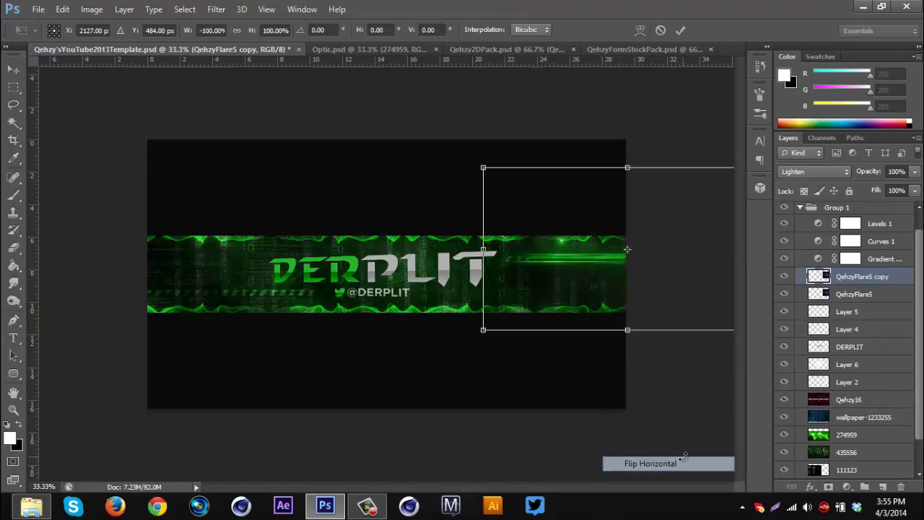
pyautogui.press('Return')
pyautogui.moveTo(283, 270); pyautogui.dragTo(83, 284)
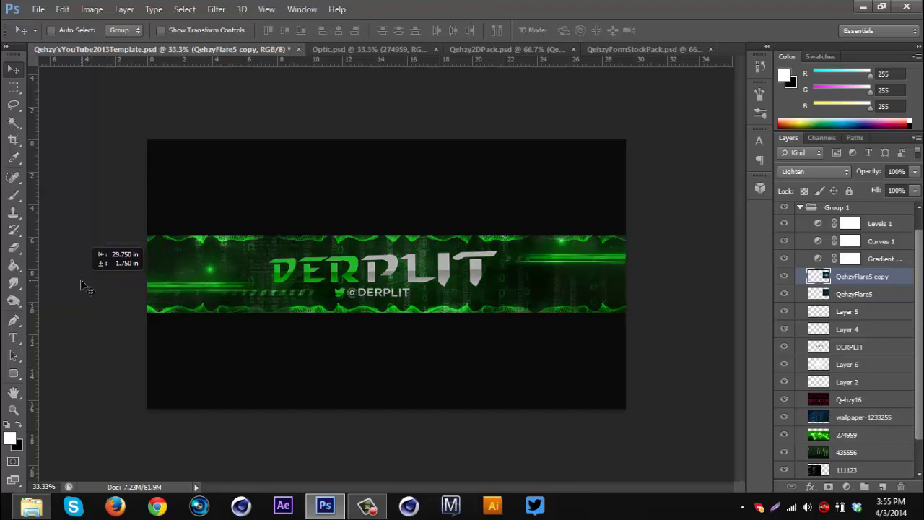
# Select both flare layers and lower their opacity to 34%
pyautogui.keyDown('shift'); pyautogui.click(858, 294); pyautogui.keyUp('shift')
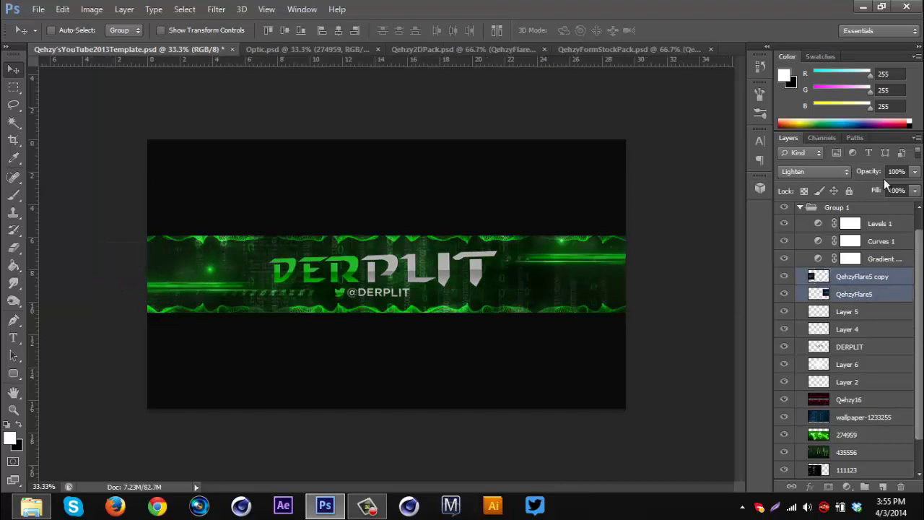
pyautogui.moveTo(869, 172); pyautogui.dragTo(830, 170)
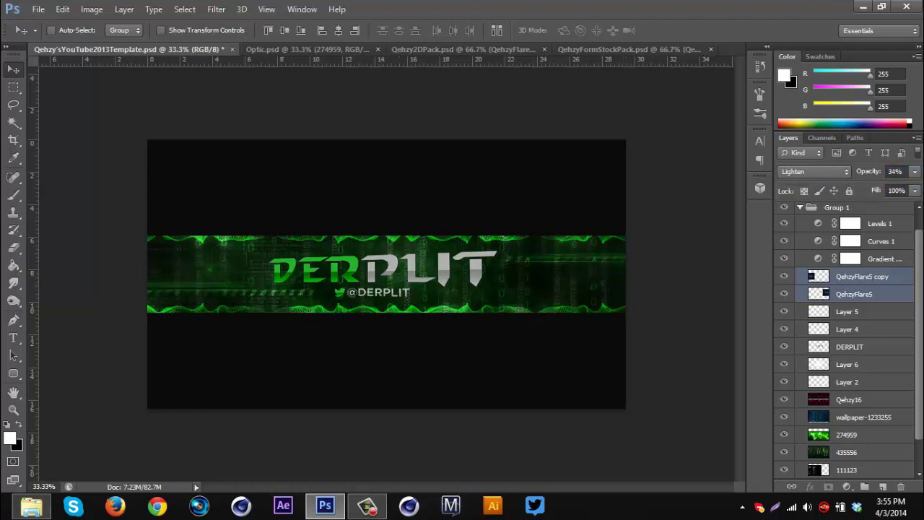
pyautogui.moveTo(922, 310); pyautogui.dragTo(921, 385)
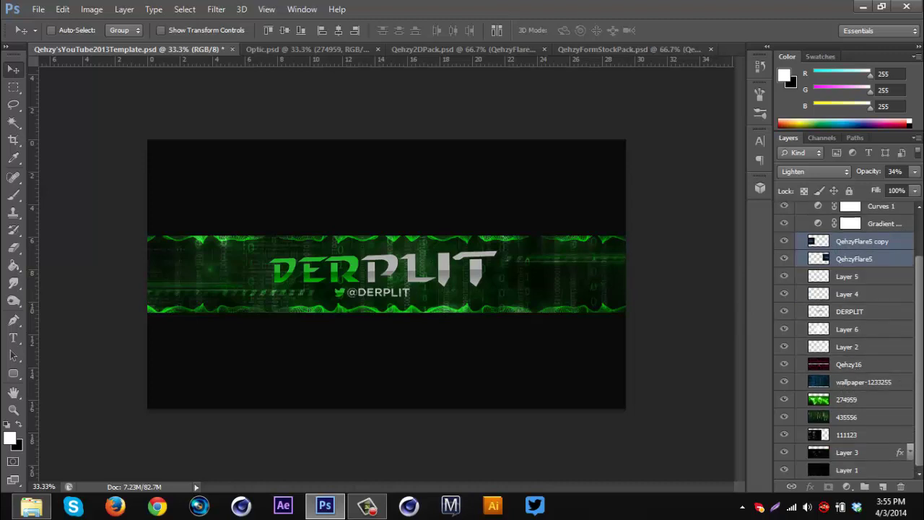
pyautogui.scroll(3, 845, 340)
# Select Qehzy16 in the banner, switch to Qehzy2DPack.psd, collapse Flares, expand the Flames group and show its flames
pyautogui.moveTo(922, 268); pyautogui.dragTo(922, 356)
pyautogui.click(846, 366)
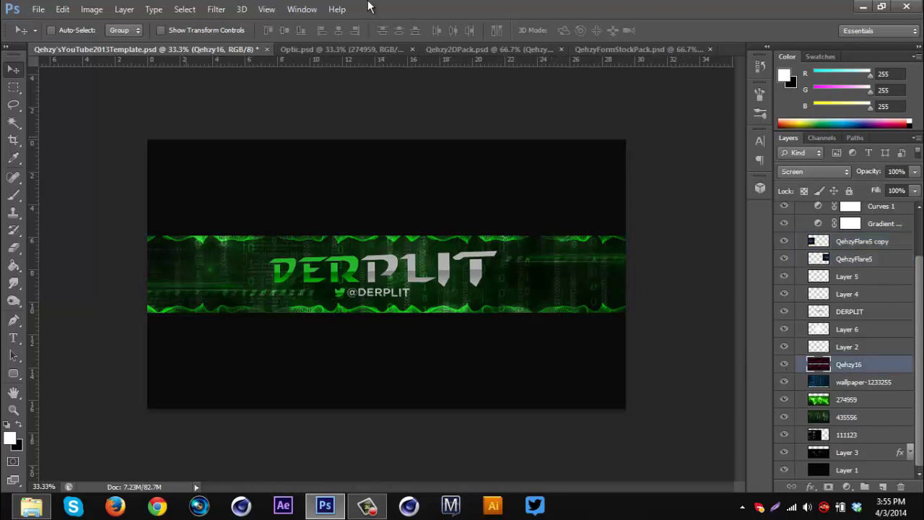
pyautogui.click(504, 50)
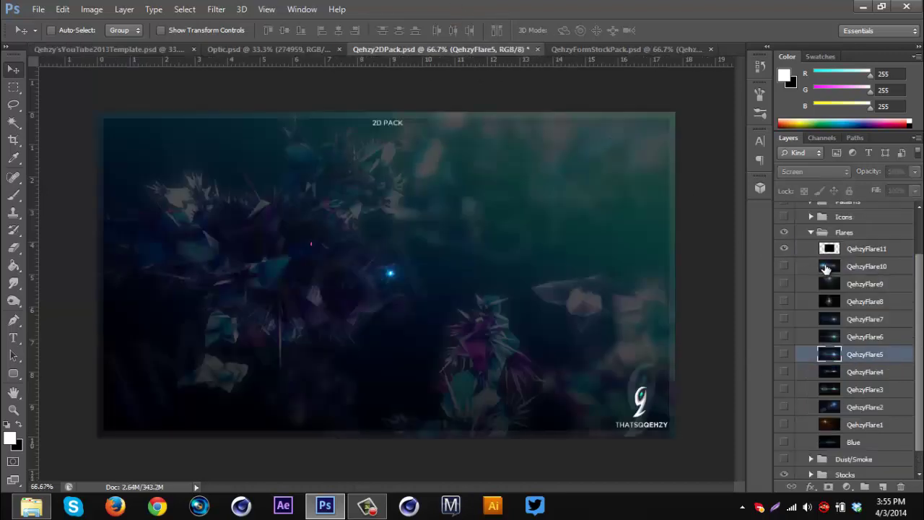
pyautogui.click(810, 234)
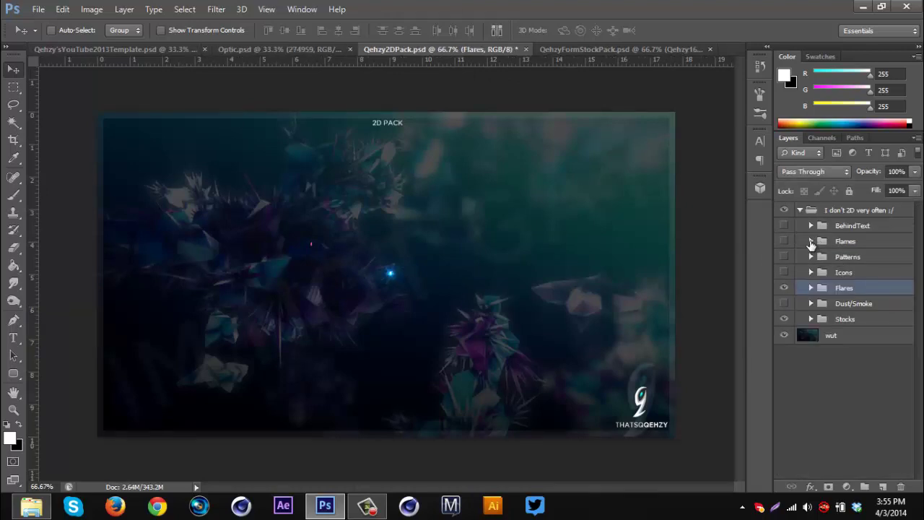
pyautogui.click(811, 241)
pyautogui.click(785, 275)
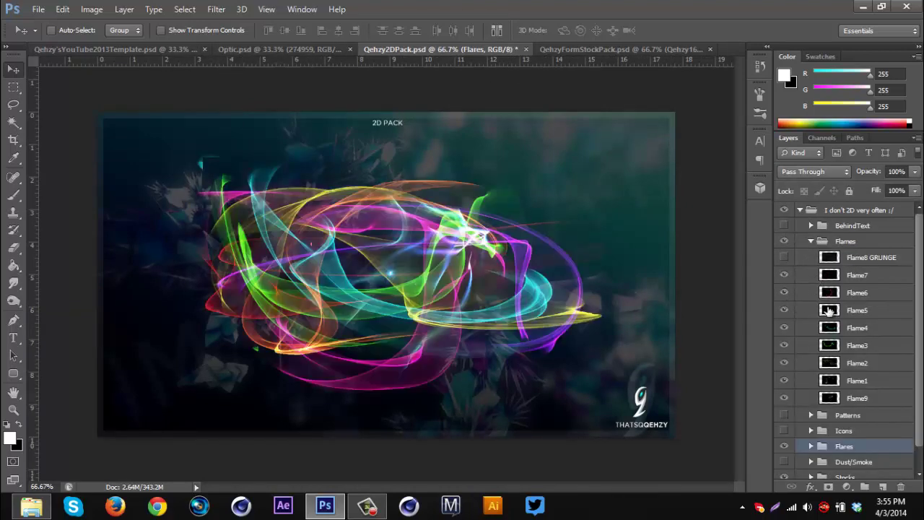
# Add Flame5 and a duplicate above Qehzy16 at the banner's opposite lower ends, and compare the banner with Optic.psd
pyautogui.click(856, 311)
pyautogui.moveTo(549, 289); pyautogui.dragTo(542, 327)
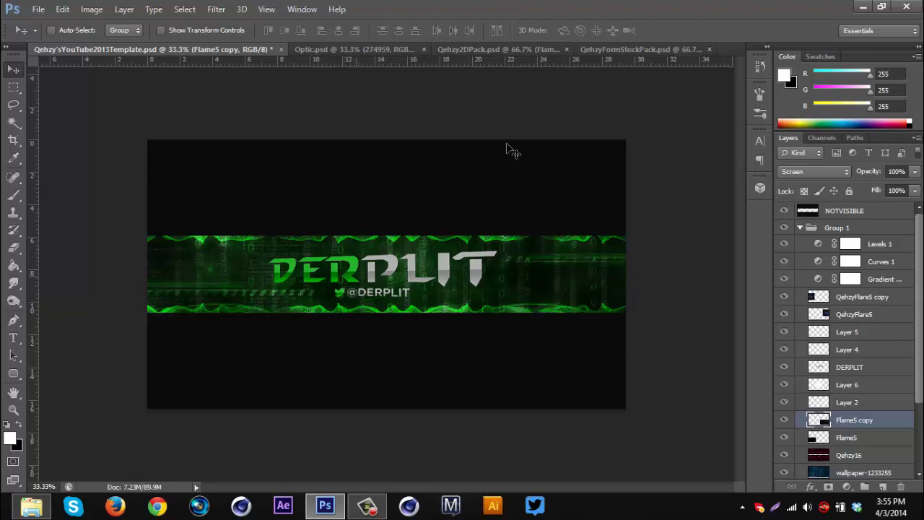
pyautogui.click(340, 49)
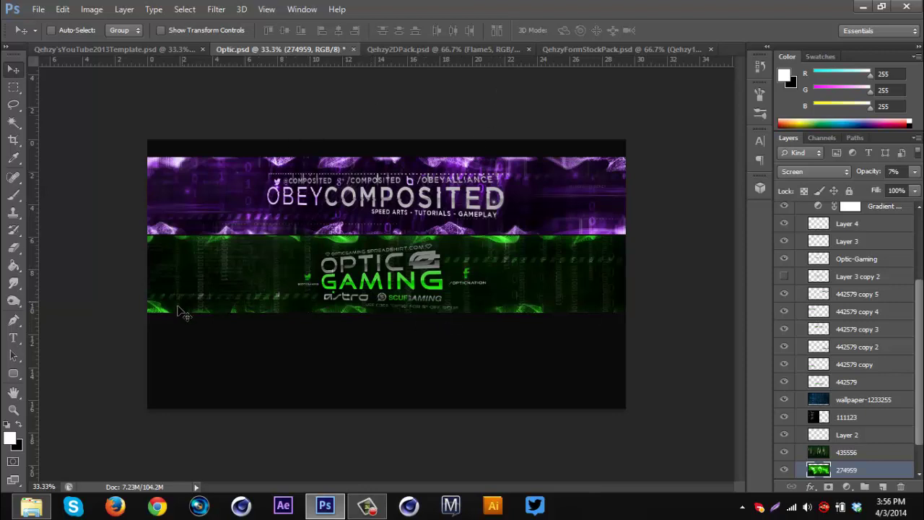
pyautogui.click(97, 49)
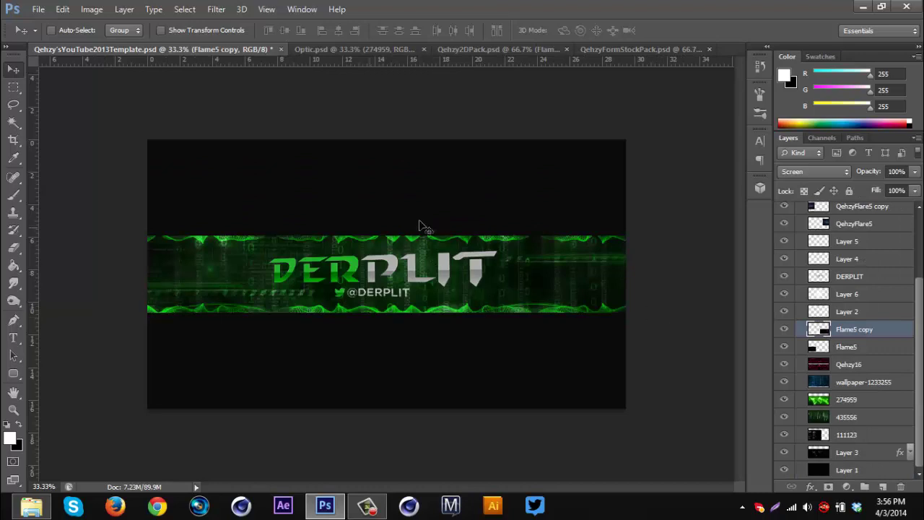
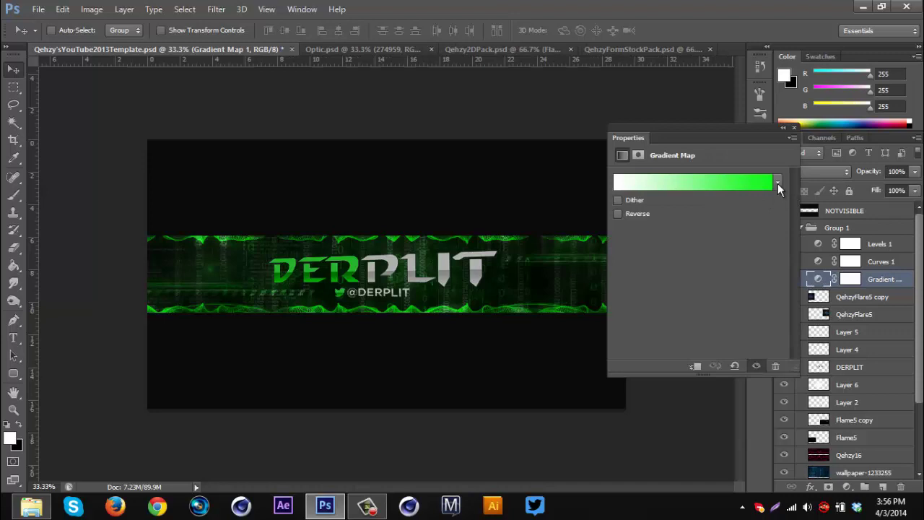
# Recolour the banner by changing the Gradient Map's green end stop to cyan 10f8f5
pyautogui.click(762, 183)
pyautogui.click(811, 293)
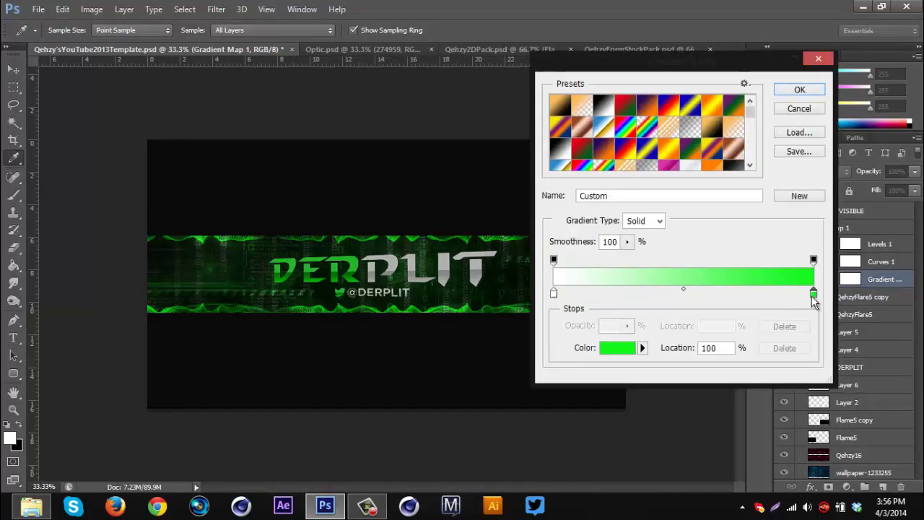
pyautogui.click(618, 348)
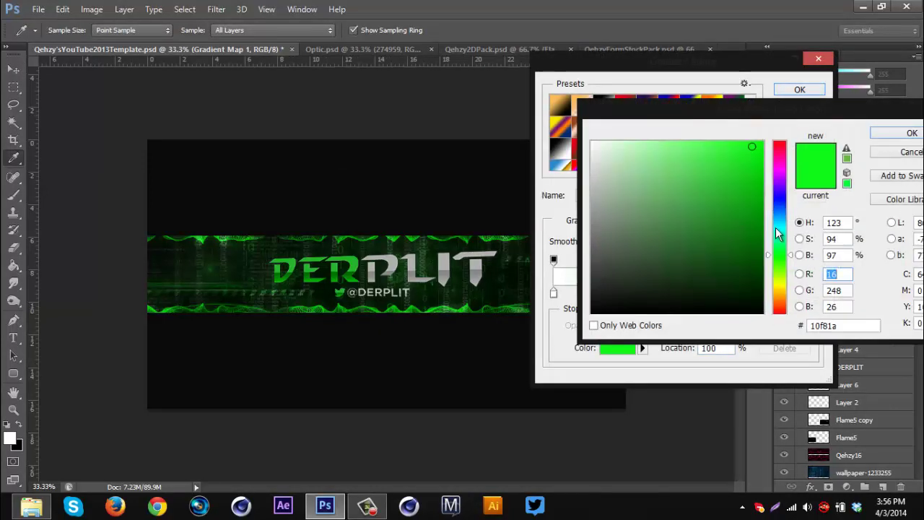
pyautogui.click(775, 229)
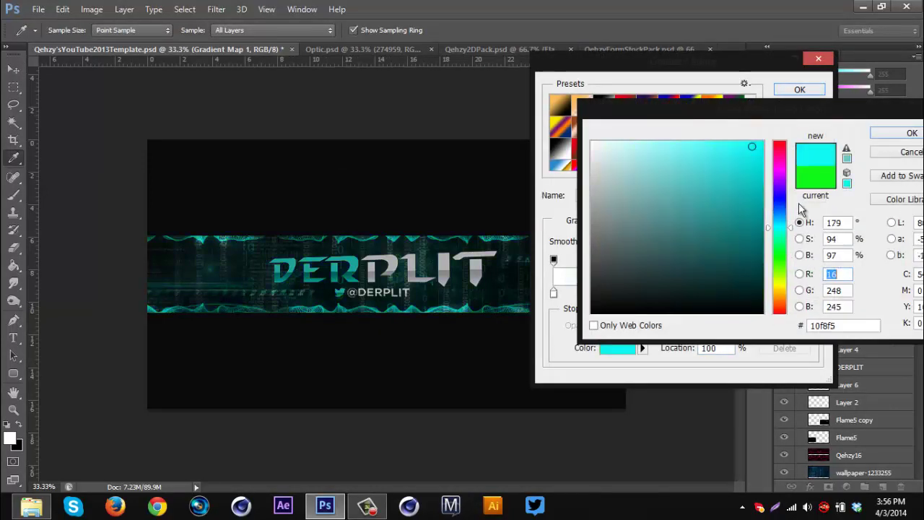
pyautogui.click(907, 136)
pyautogui.click(798, 90)
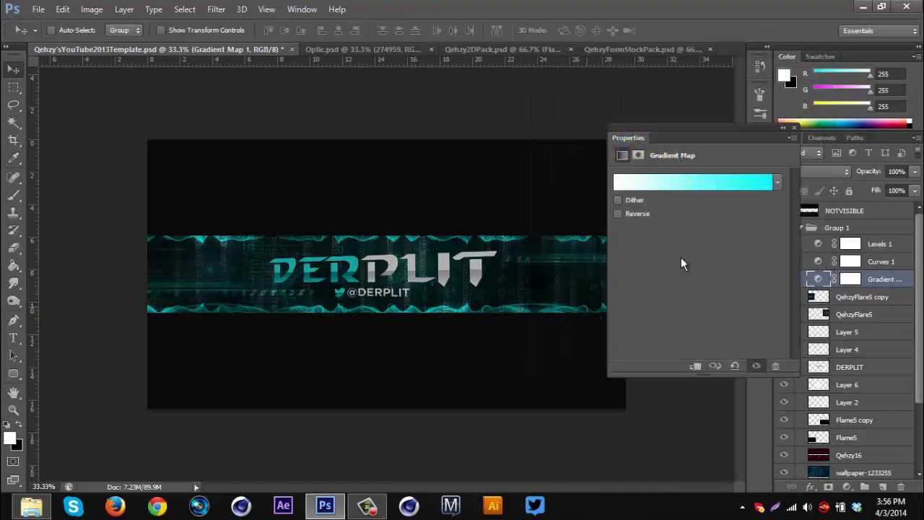
pyautogui.click(793, 128)
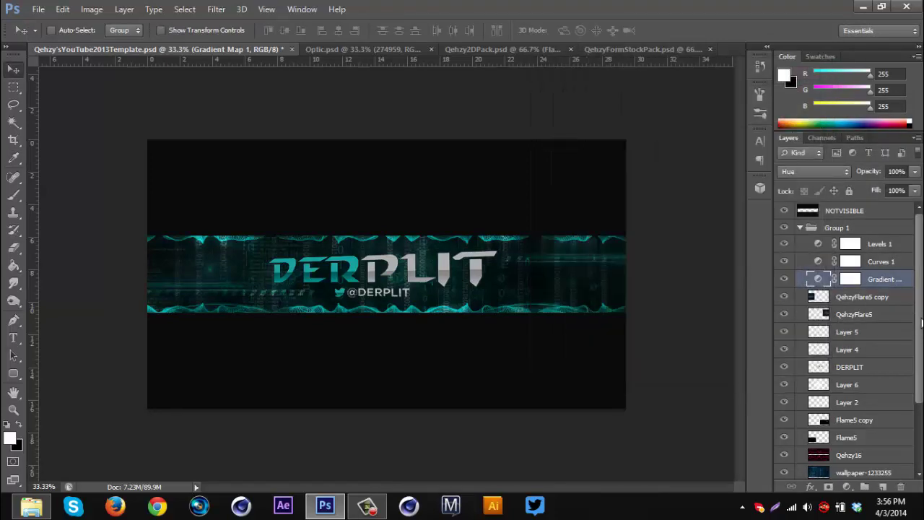
pyautogui.click(801, 228)
pyautogui.click(801, 227)
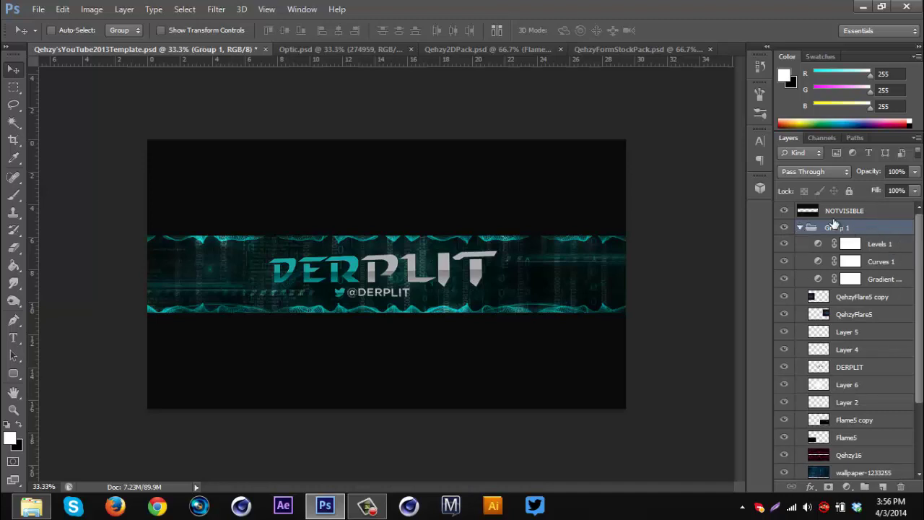
pyautogui.click(872, 249)
pyautogui.scroll(-3, 871, 249)
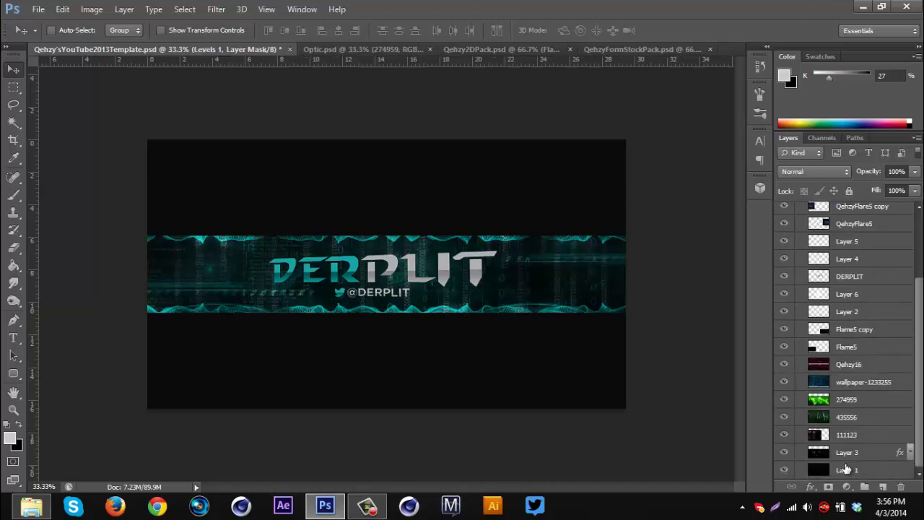
pyautogui.keyDown('shift'); pyautogui.click(847, 471); pyautogui.keyUp('shift')
pyautogui.hotkey('ctrl', 'g')
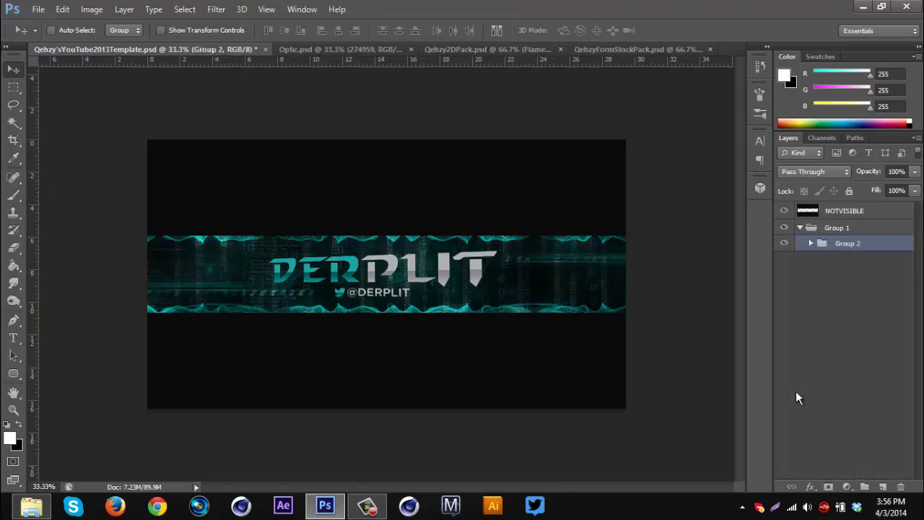
pyautogui.hotkey('ctrl', 'shift', 'g')
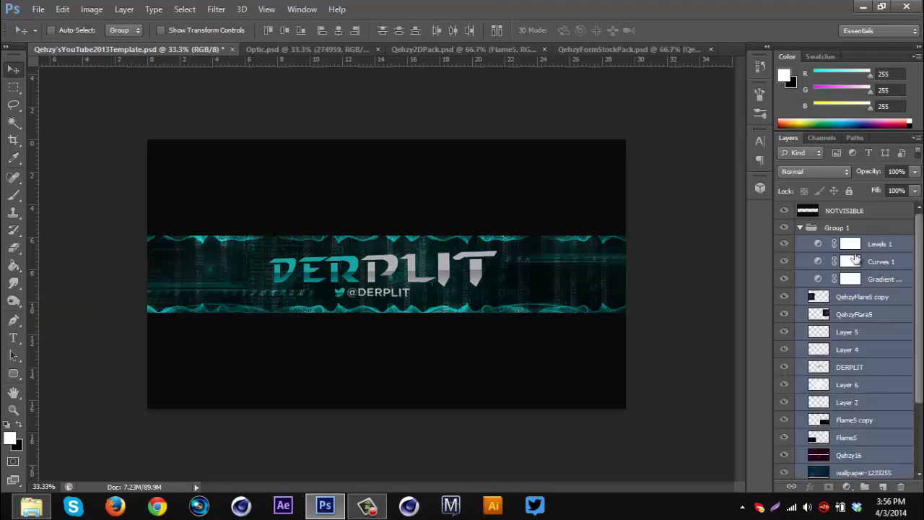
# Collapse Group 1 and rename it dERPLITbg
pyautogui.click(801, 228)
pyautogui.click(847, 229)
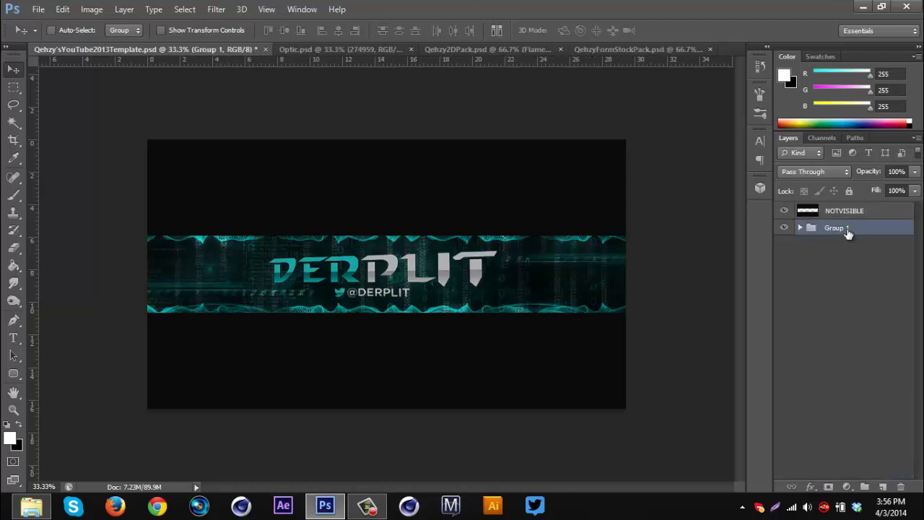
pyautogui.doubleClick(839, 227)
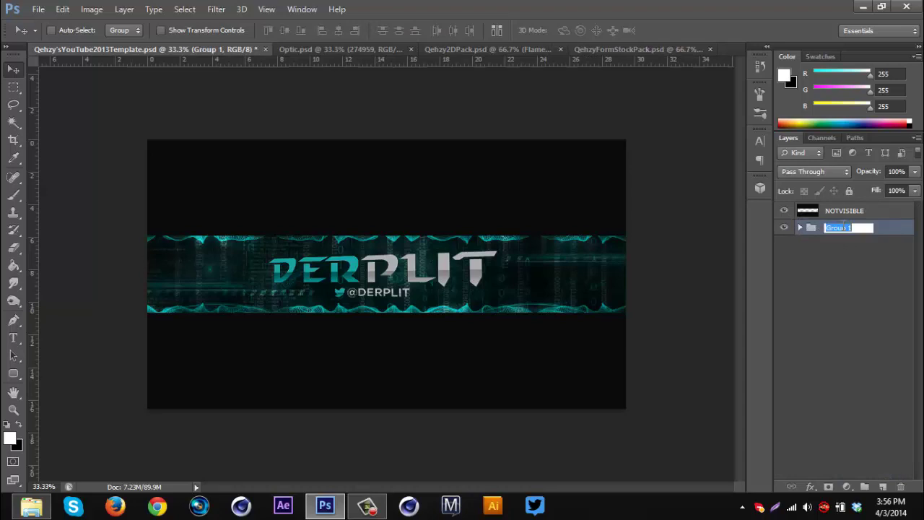
pyautogui.write('dERPLITbg')
pyautogui.press('Return')
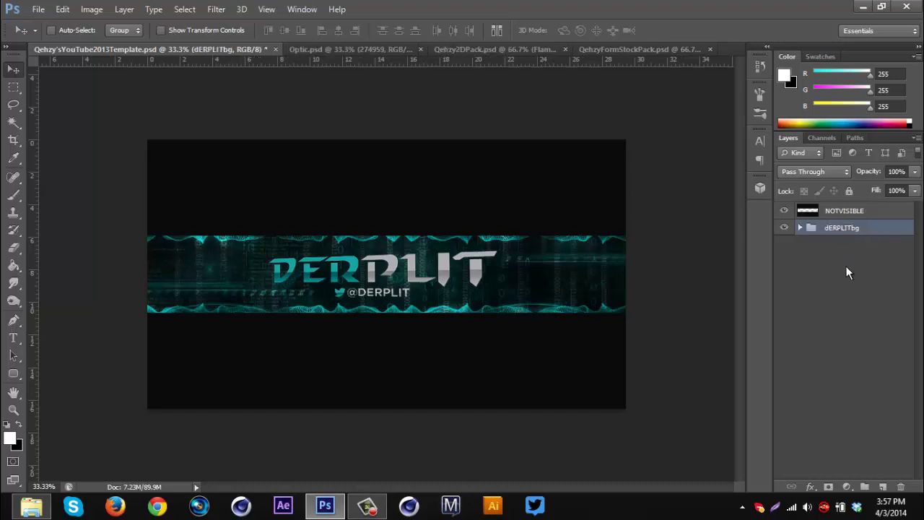
# Duplicate the dERPLITbg group and merge the copy into a single layer
pyautogui.hotkey('ctrl', 'j')
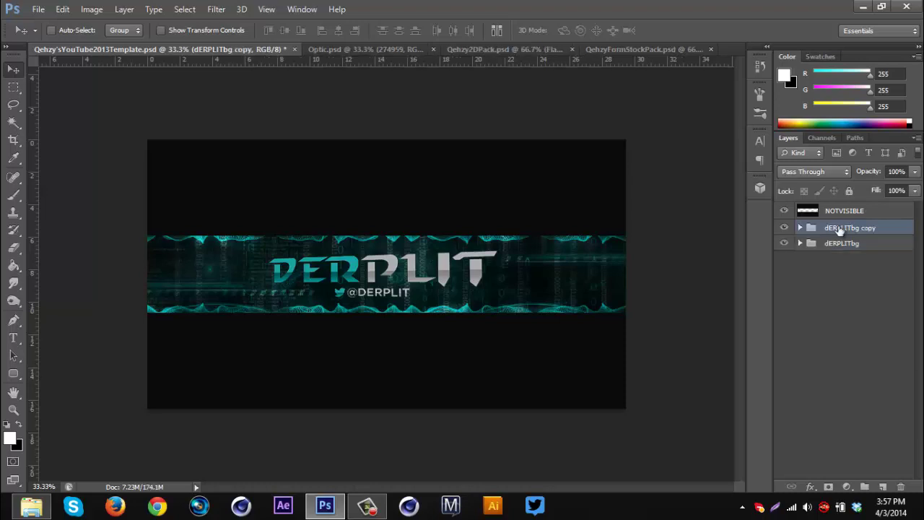
pyautogui.rightClick(838, 228)
pyautogui.click(722, 359)
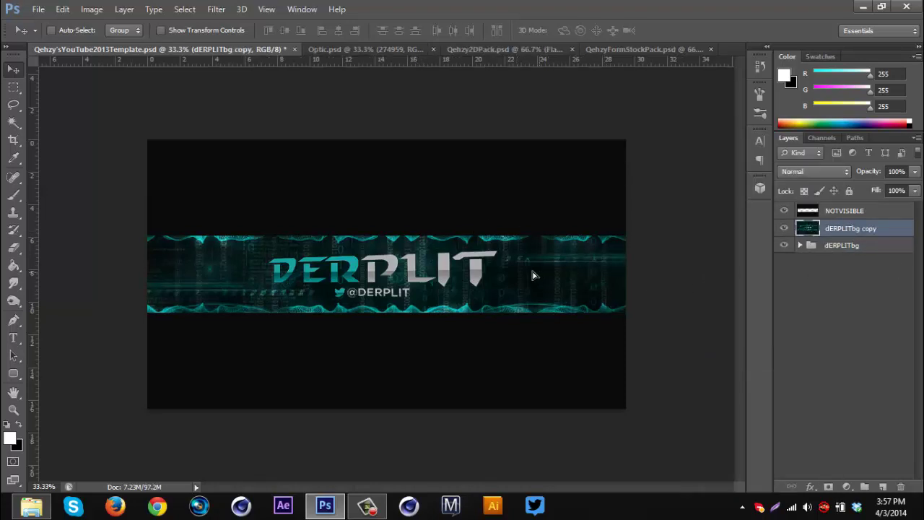
# Duplicate the merged dERPLITbg copy layer and apply a Gaussian Blur with a radius of 2 pixels to the duplicate
pyautogui.moveTo(533, 275); pyautogui.dragTo(540, 307)
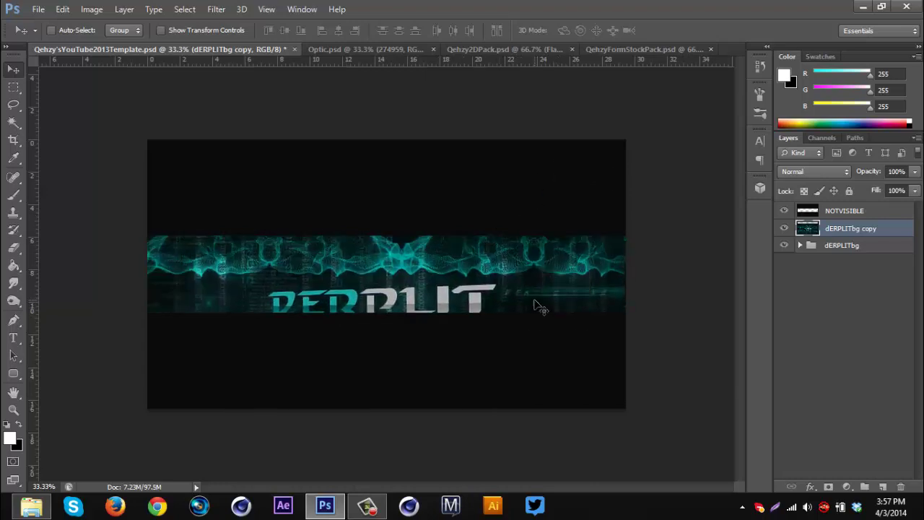
pyautogui.hotkey('ctrl', 'z')
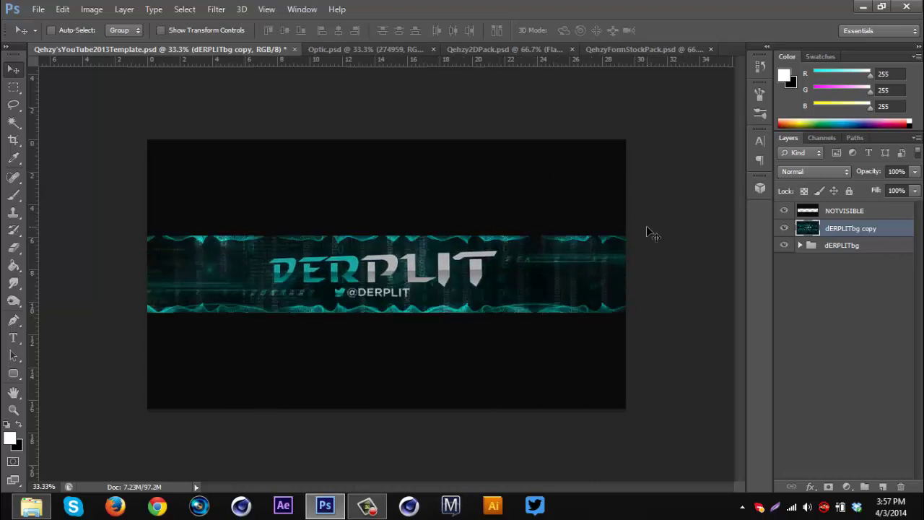
pyautogui.hotkey('ctrl', 'j')
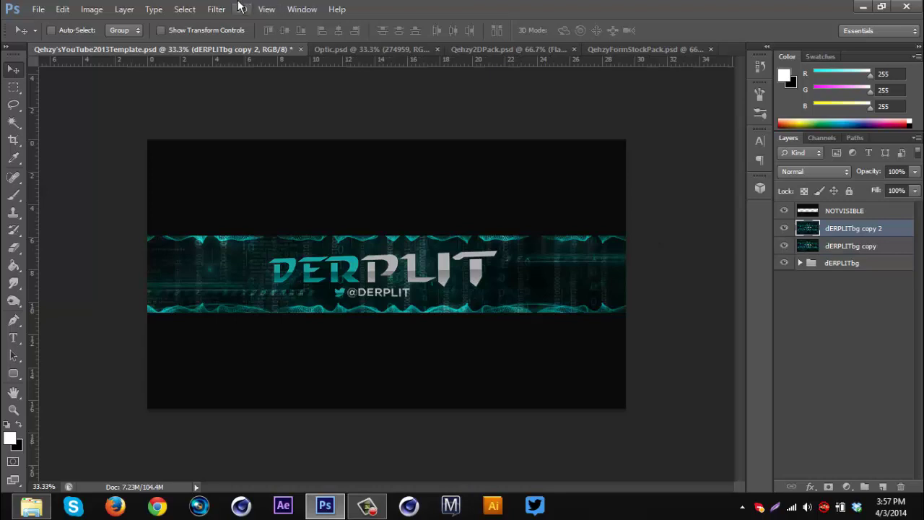
pyautogui.click(219, 9)
pyautogui.moveTo(253, 145)
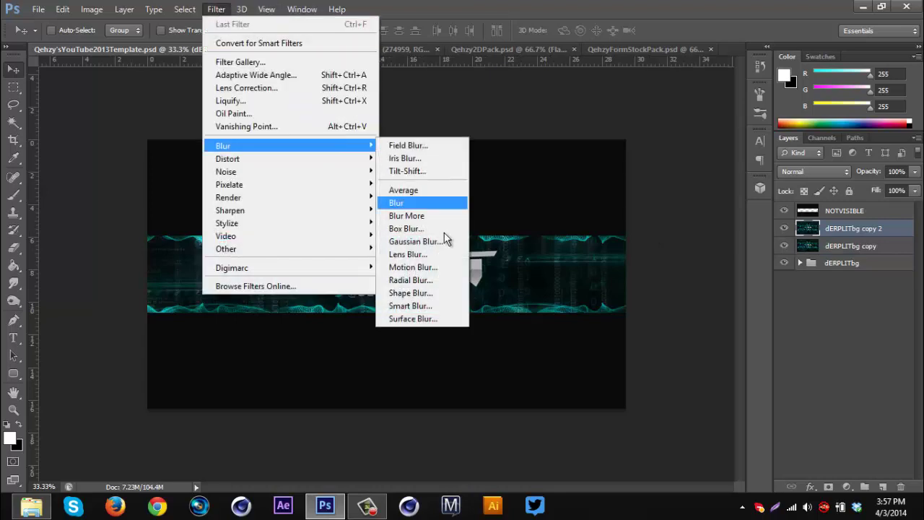
pyautogui.click(444, 243)
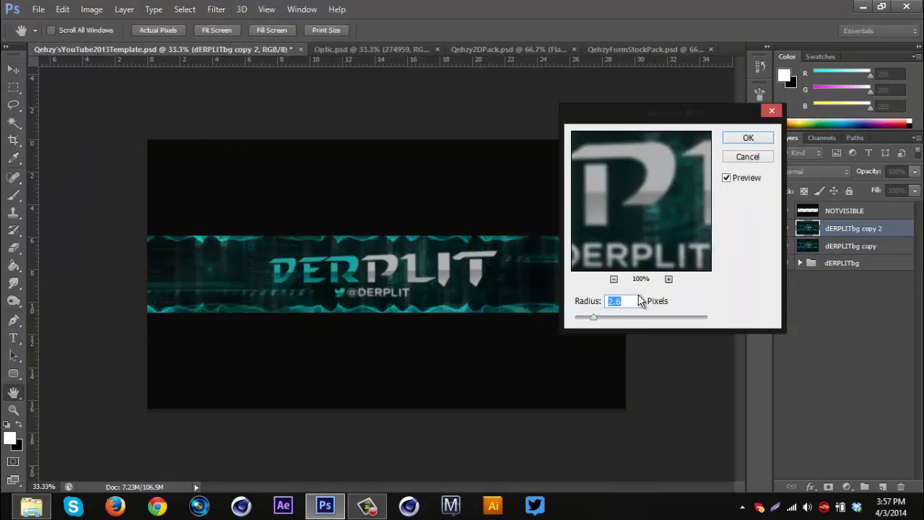
pyautogui.write('2')
pyautogui.click(744, 138)
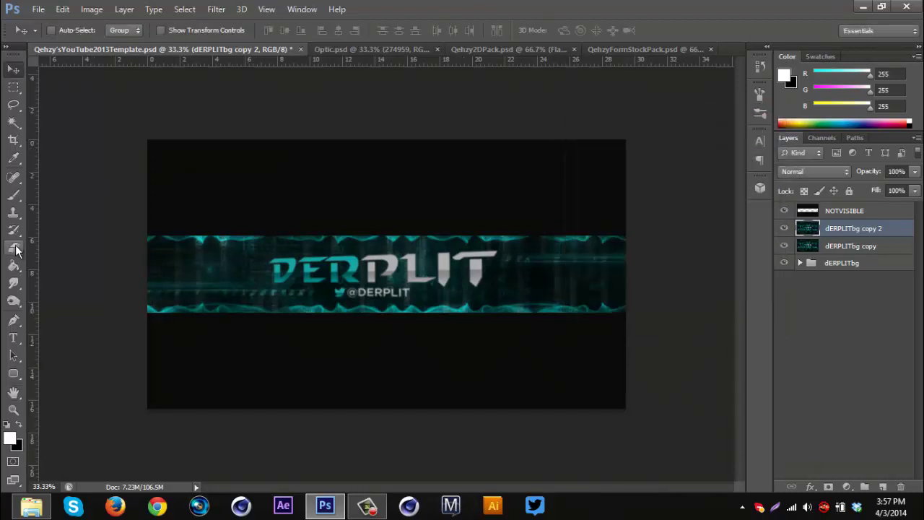
# Erase the blurred layer over the banner's middle with a soft 360 px eraser, and merge it down
pyautogui.click(15, 248)
pyautogui.click(69, 30)
pyautogui.moveTo(101, 73); pyautogui.dragTo(121, 78)
pyautogui.press('Return')
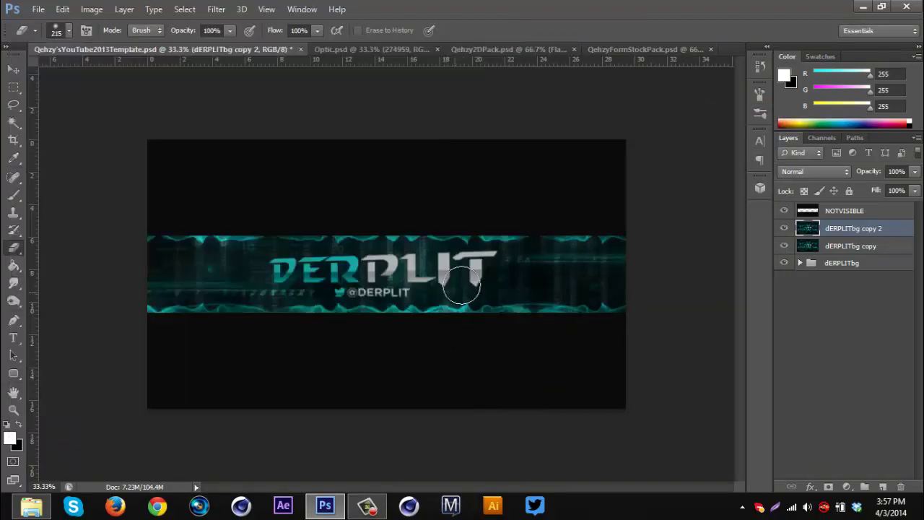
pyautogui.click(69, 30)
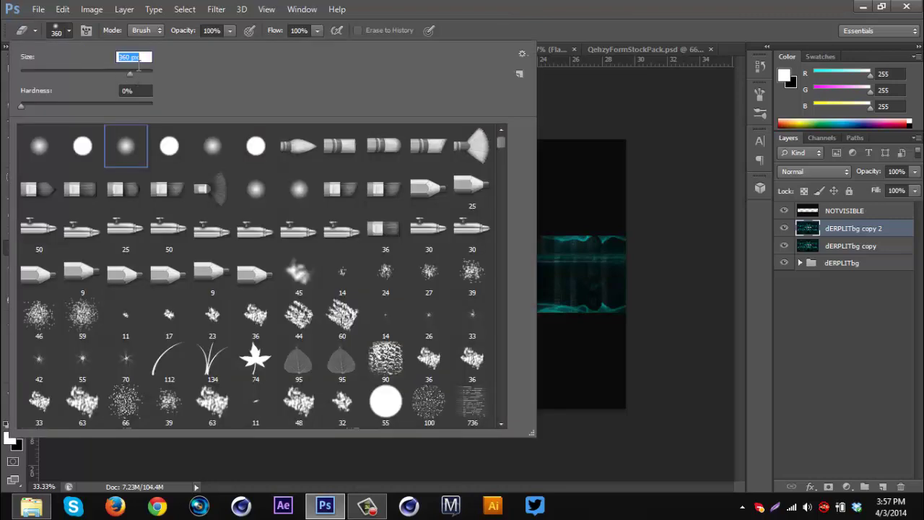
pyautogui.press('Return')
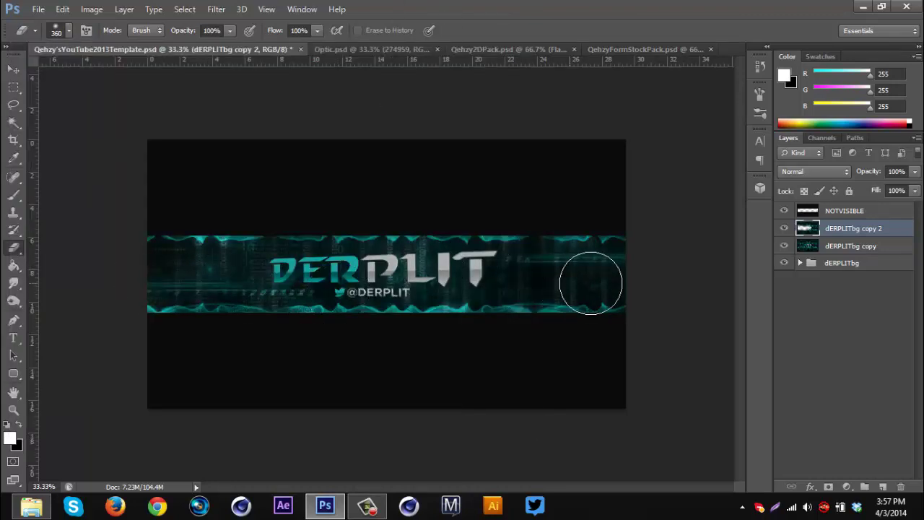
pyautogui.rightClick(887, 226)
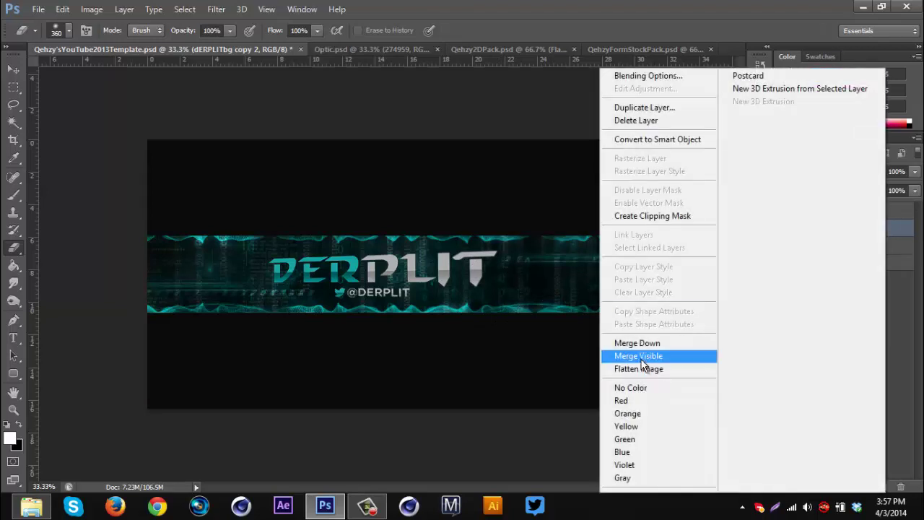
pyautogui.click(644, 345)
# Duplicate the merged banner layer and apply the Fragment filter to the duplicate
pyautogui.hotkey('ctrl', 'j')
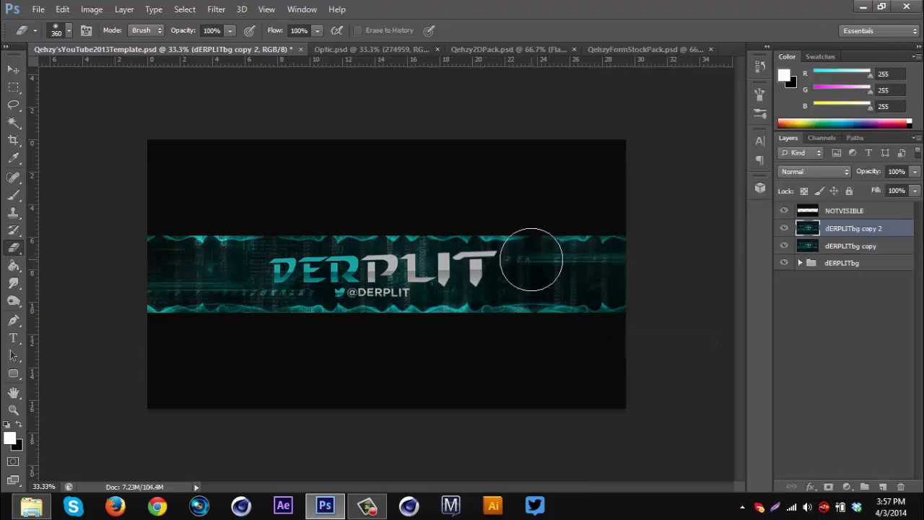
pyautogui.click(216, 9)
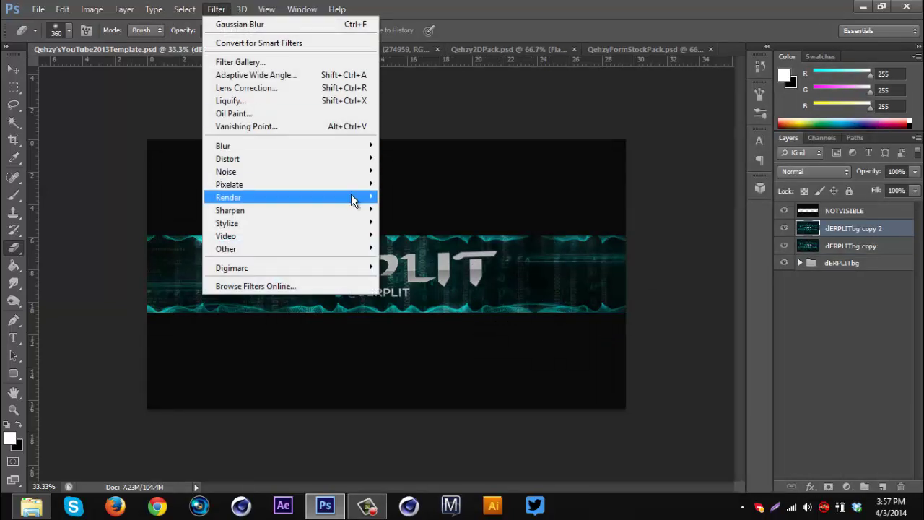
pyautogui.moveTo(354, 185)
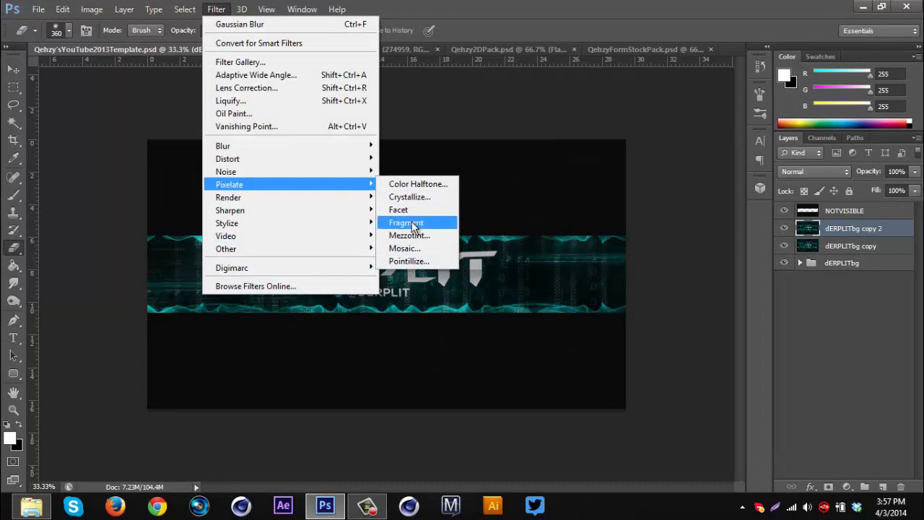
pyautogui.click(409, 223)
# Erase the fragmented layer across the DERPLIT title and the middle of the banner, and merge it down
pyautogui.moveTo(305, 269)
pyautogui.mouseDown()
pyautogui.moveTo(306, 296)
pyautogui.moveTo(401, 278)
pyautogui.moveTo(295, 275)
pyautogui.moveTo(448, 283)
pyautogui.moveTo(469, 268)
pyautogui.moveTo(571, 268)
pyautogui.mouseUp()
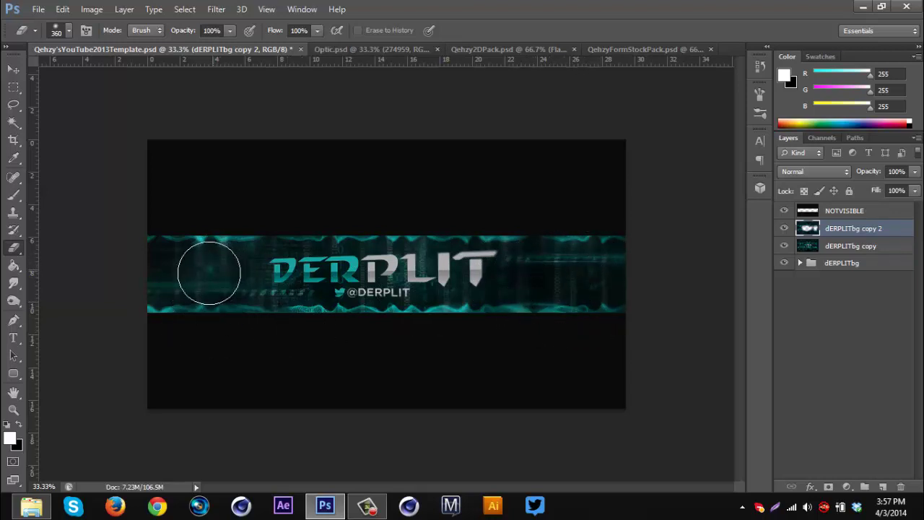
pyautogui.moveTo(203, 337); pyautogui.dragTo(229, 337)
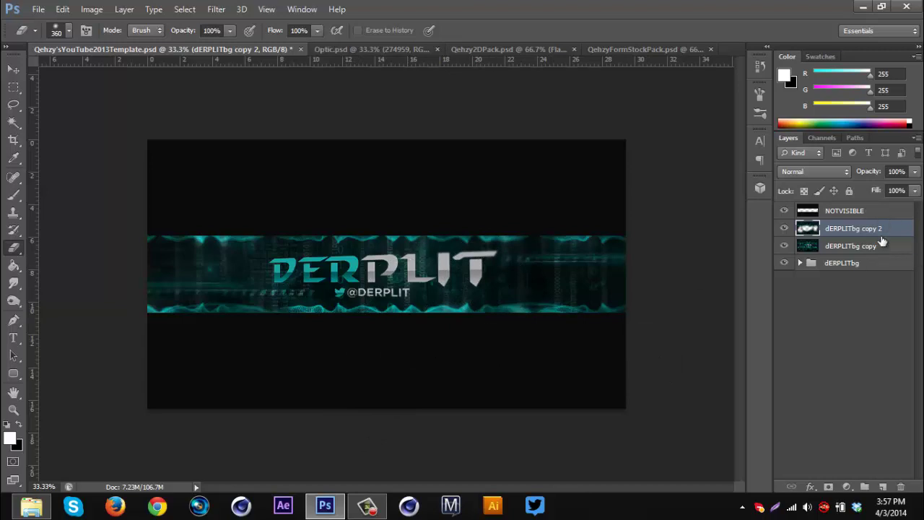
pyautogui.rightClick(880, 231)
pyautogui.click(626, 343)
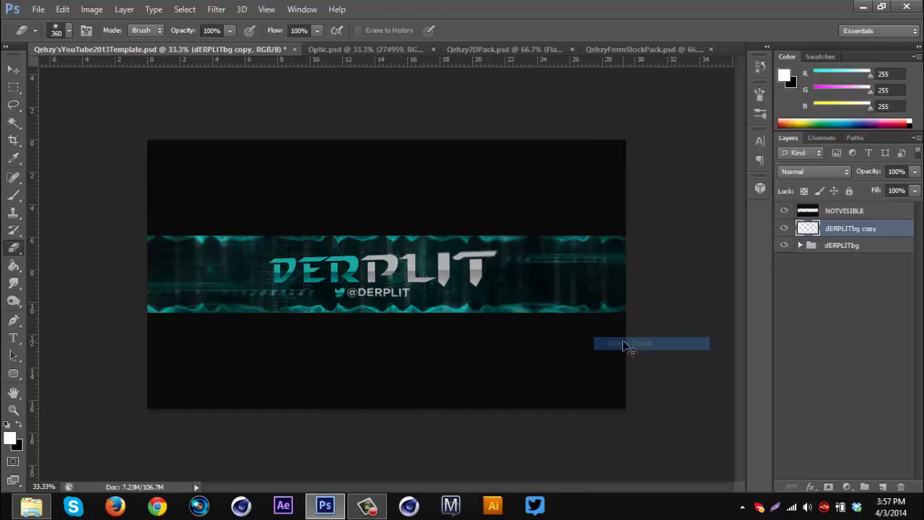
# Duplicate the banner layer, sharpen the duplicate, set its opacity to 58% and merge it down
pyautogui.click(220, 10)
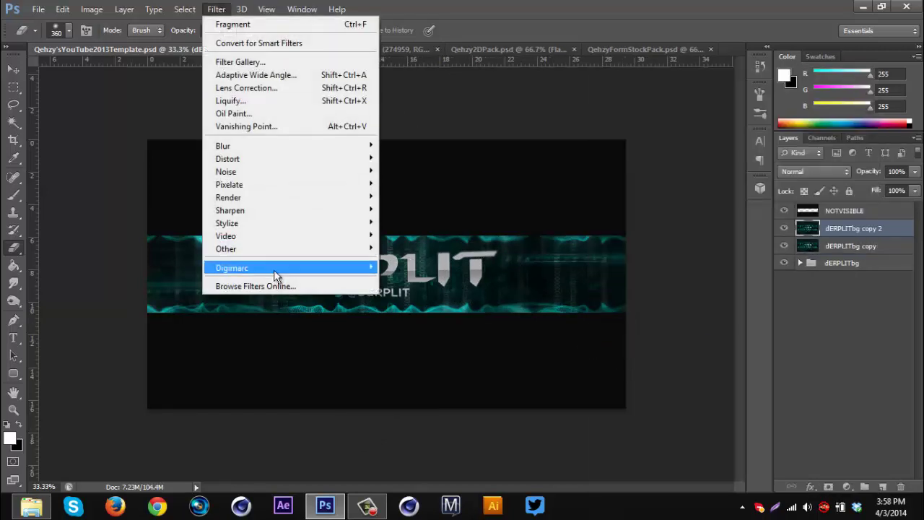
pyautogui.moveTo(325, 211)
pyautogui.click(409, 233)
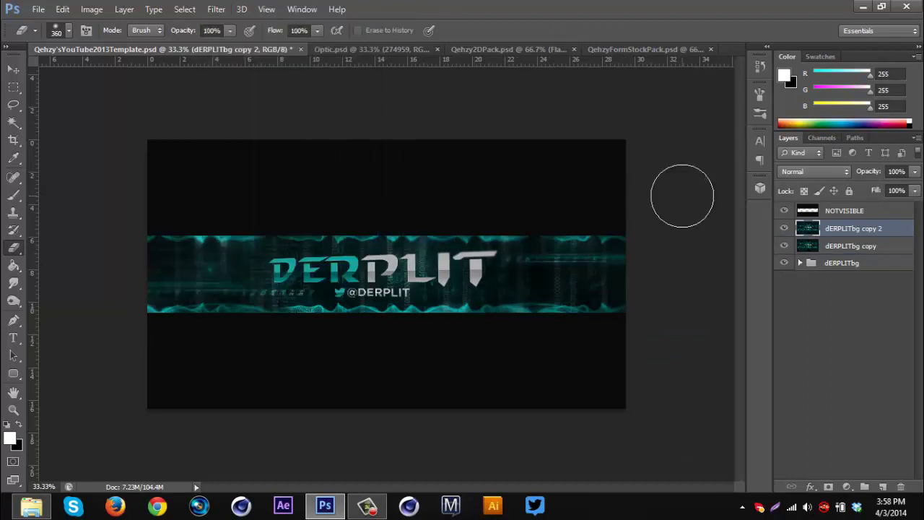
pyautogui.moveTo(869, 172); pyautogui.dragTo(850, 176)
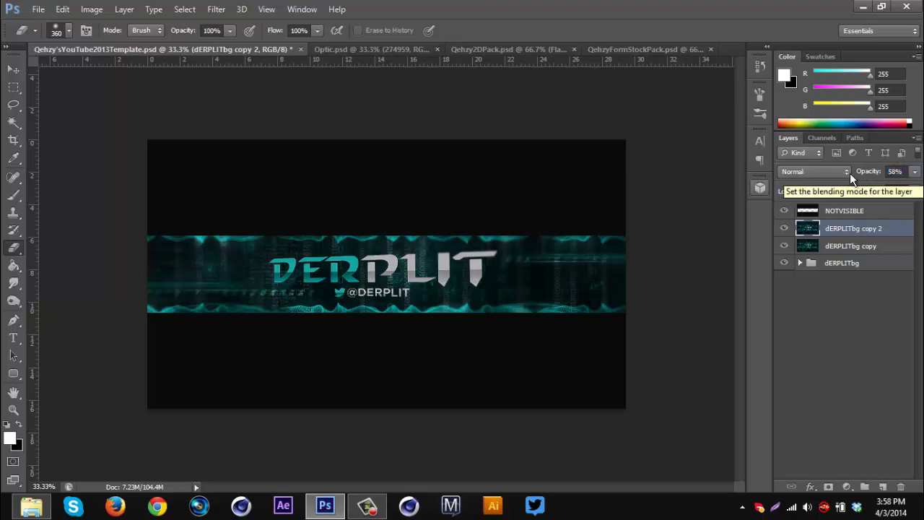
pyautogui.rightClick(865, 232)
pyautogui.click(621, 343)
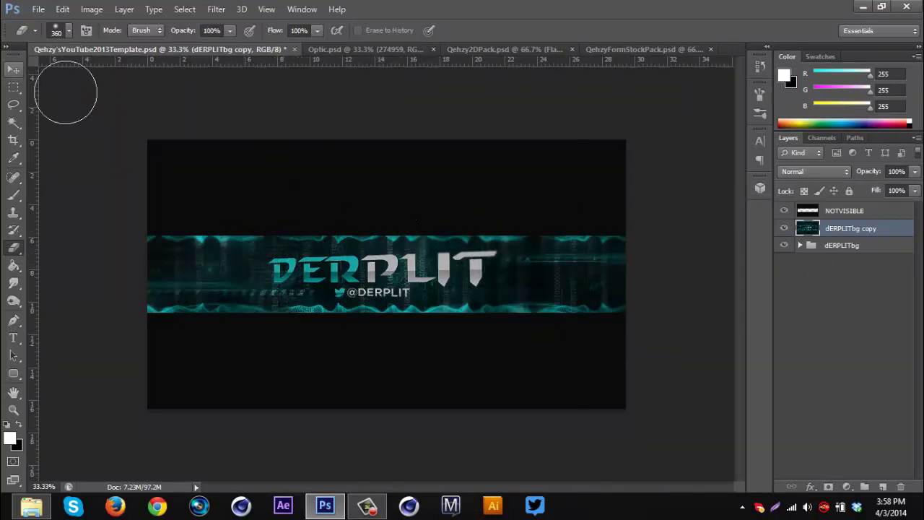
# Switch to the Move tool and compare the banner with the design in Optic.psd
pyautogui.click(13, 70)
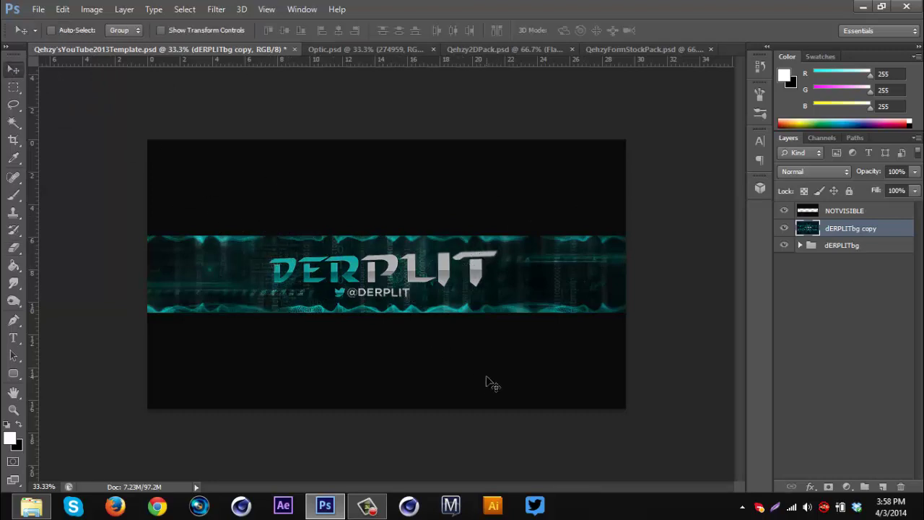
pyautogui.click(345, 50)
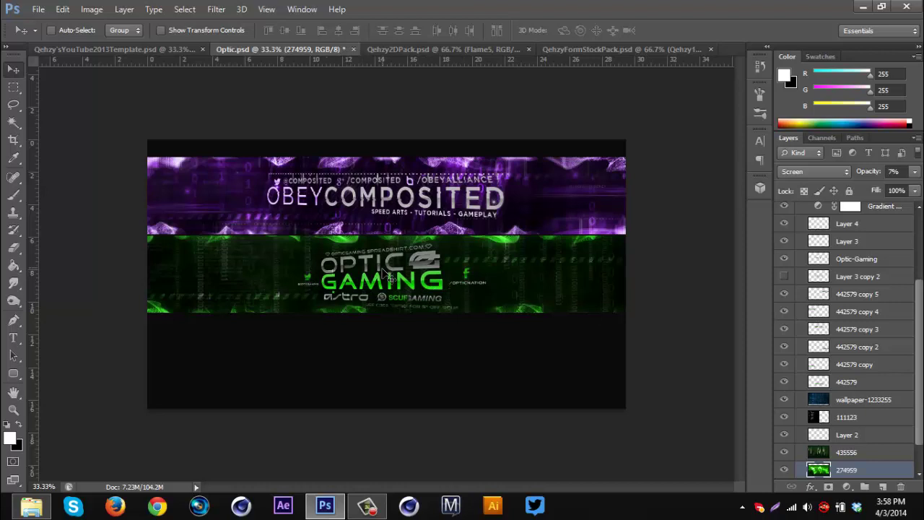
pyautogui.click(146, 53)
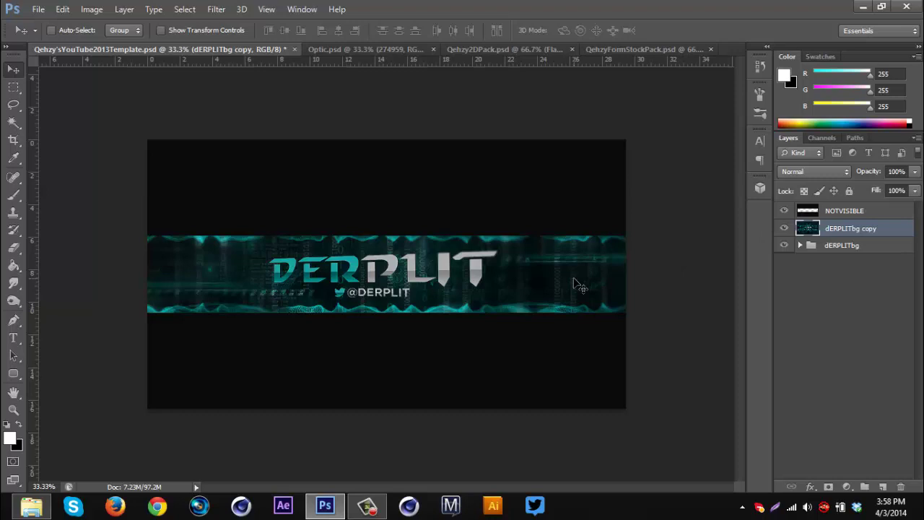
# Recolour the merged banner layer yellow with Hue/Saturation, using hue -125 and saturation +28
pyautogui.hotkey('ctrl', 'u')
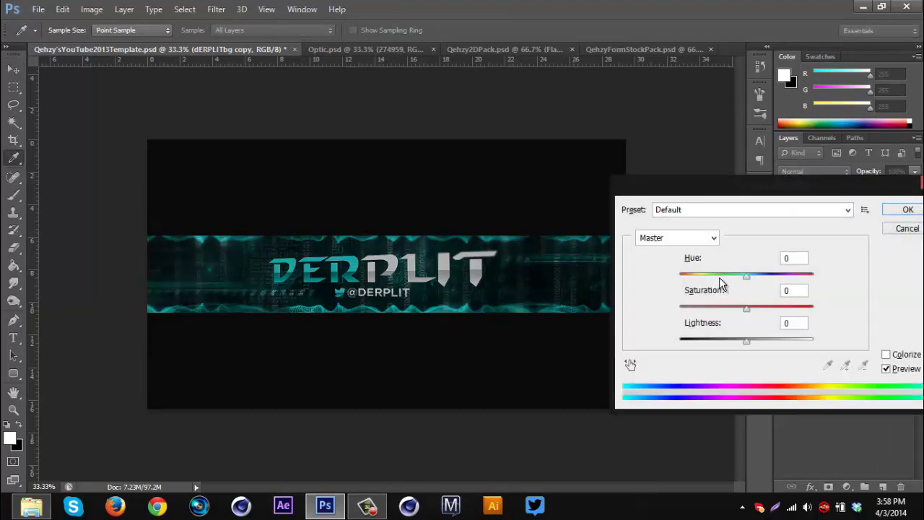
pyautogui.moveTo(718, 277); pyautogui.dragTo(696, 276)
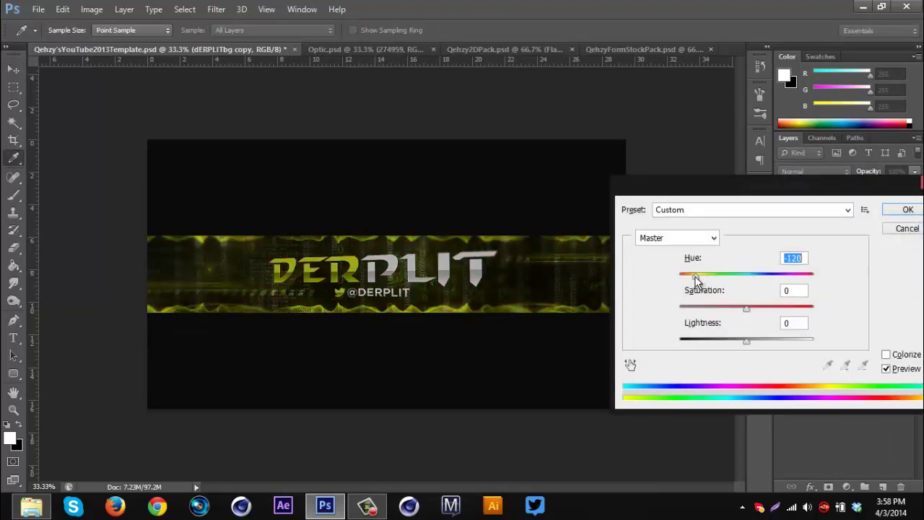
pyautogui.moveTo(773, 308); pyautogui.dragTo(786, 307)
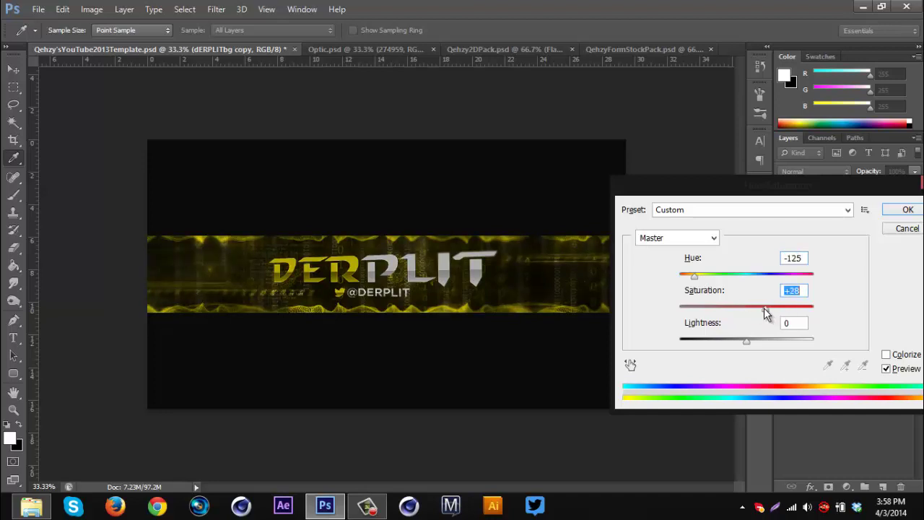
pyautogui.click(907, 211)
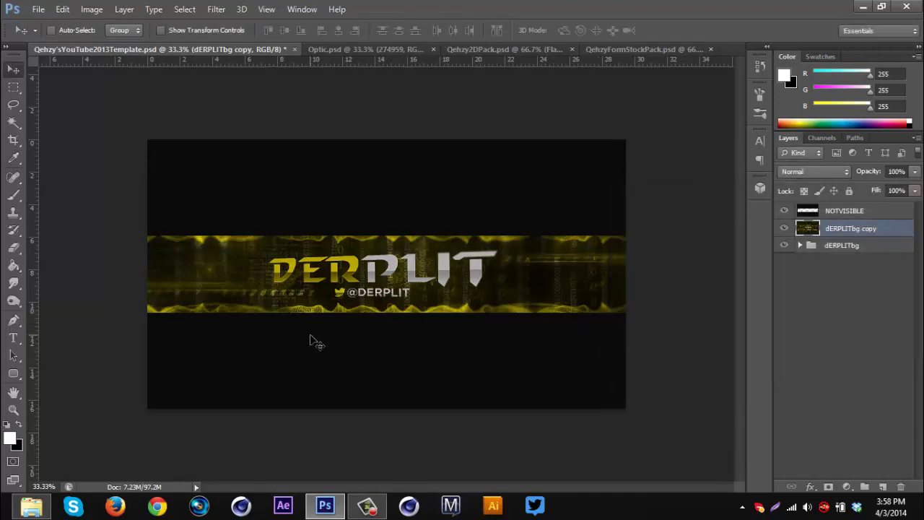
pyautogui.hotkey('ctrl', '-')
pyautogui.hotkey('ctrl', '-')
pyautogui.hotkey('ctrl', '-')
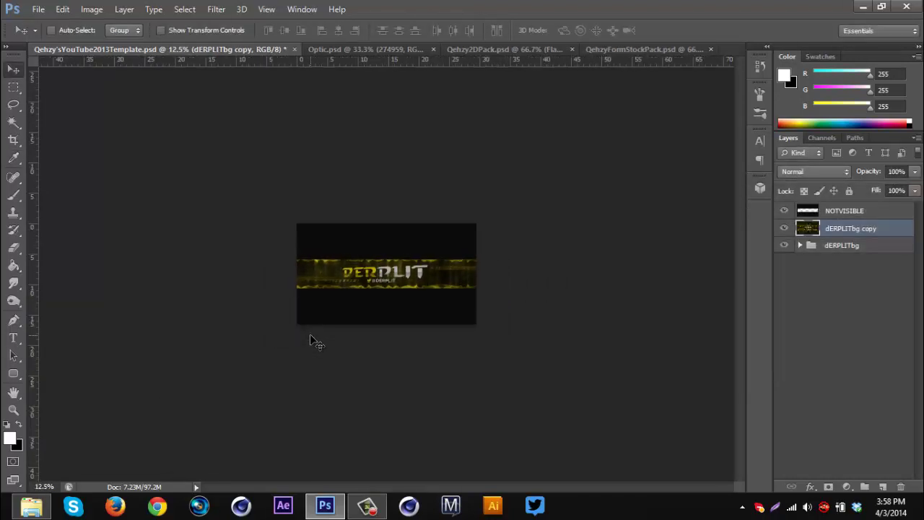
pyautogui.hotkey('ctrl', '+')
pyautogui.hotkey('ctrl', '+')
pyautogui.hotkey('ctrl', '+')
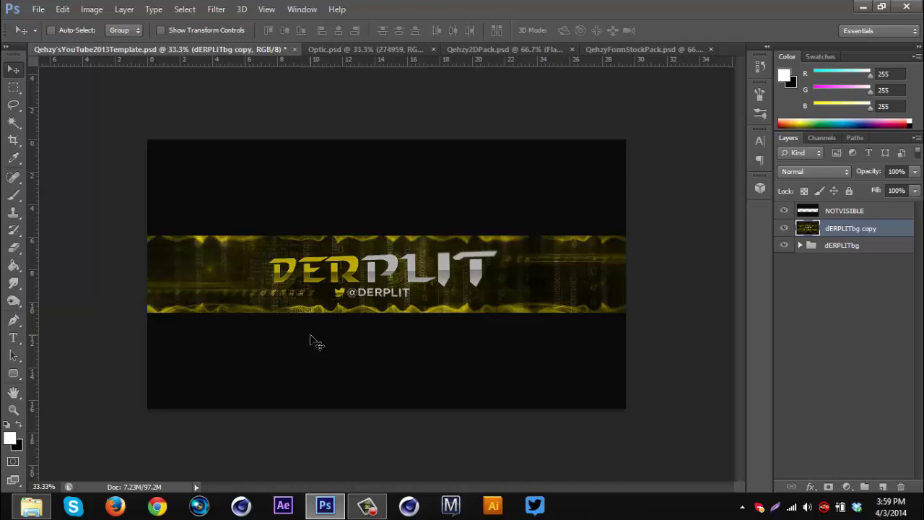
pyautogui.click(367, 505)
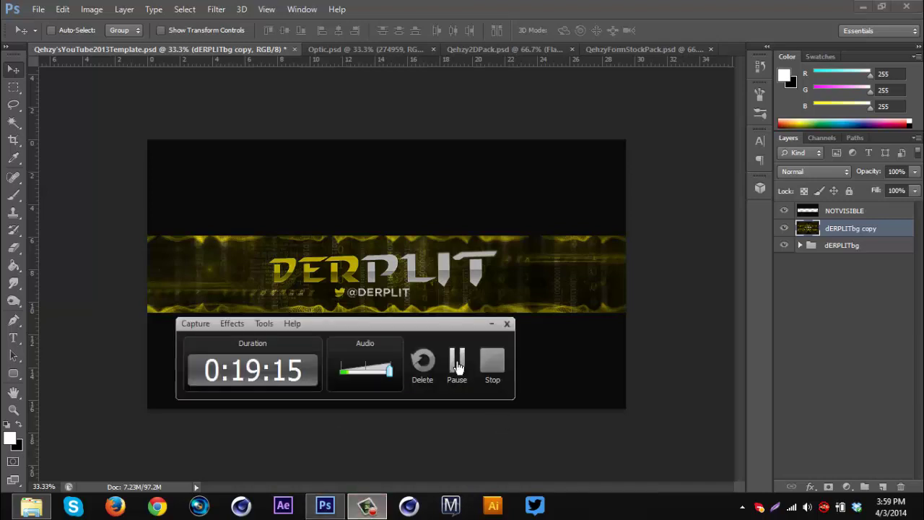